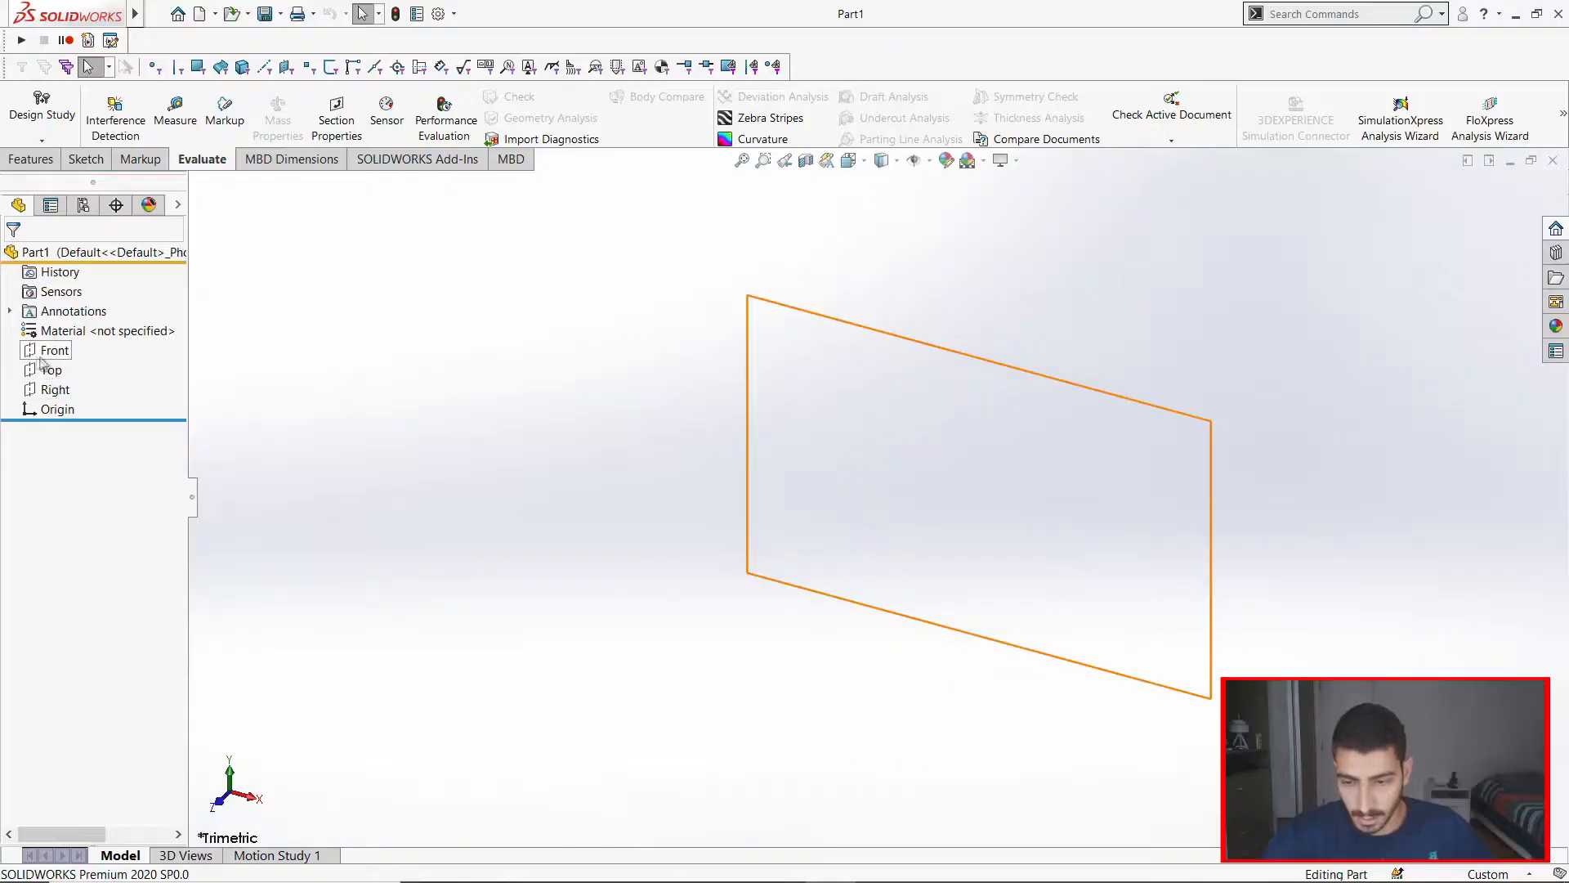
Step: Start a sketch on the Front plane and draw a centre rectangle about 125 by 78 mm at the origin
left_click(57, 349)
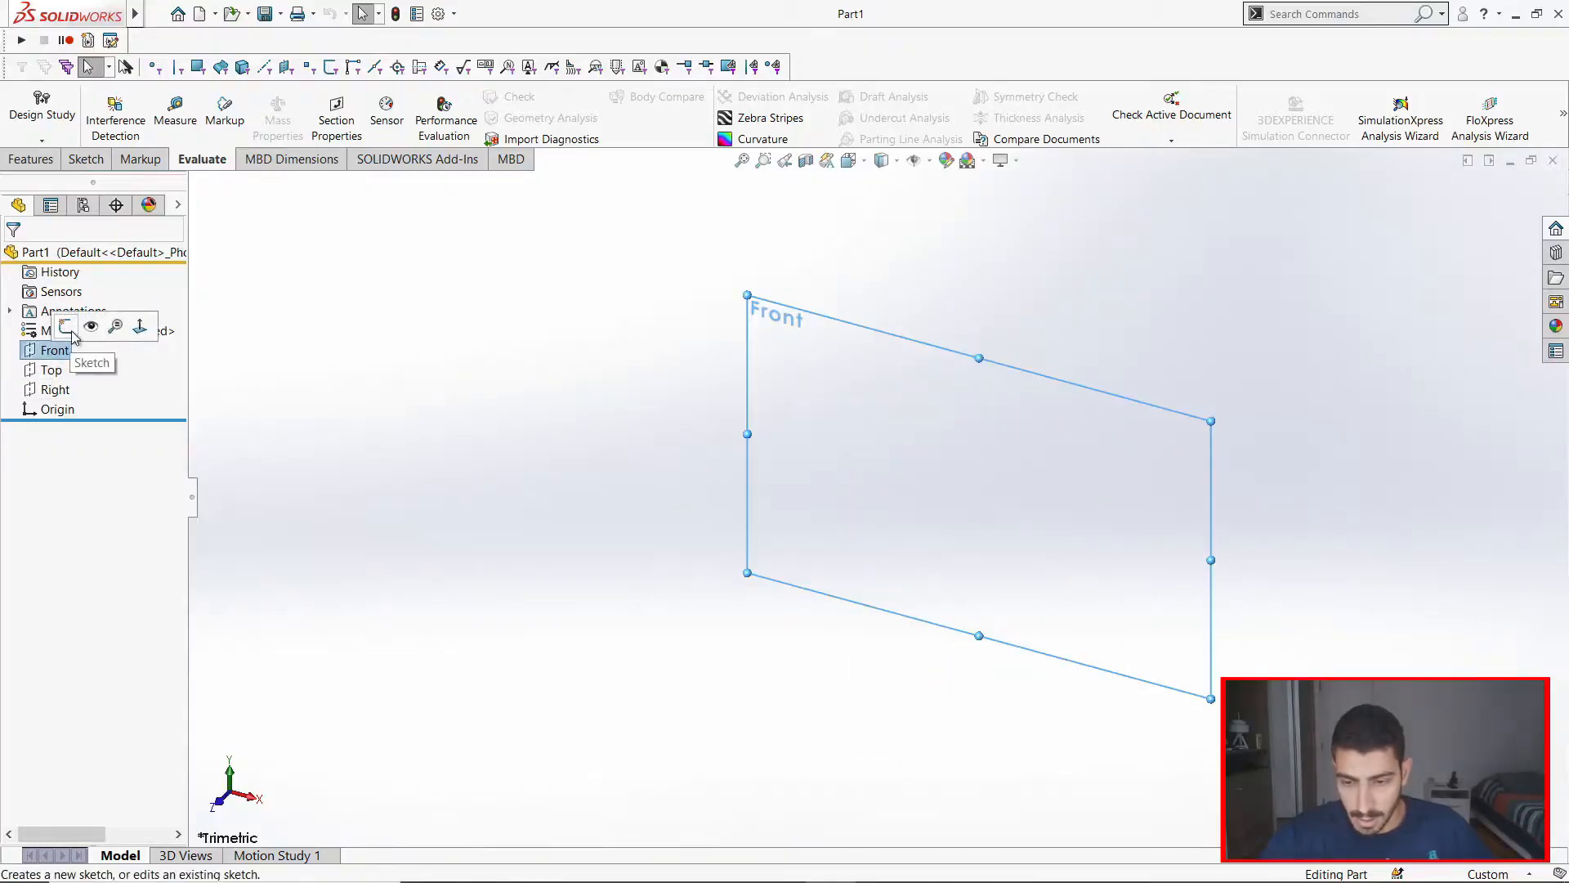
left_click(71, 332)
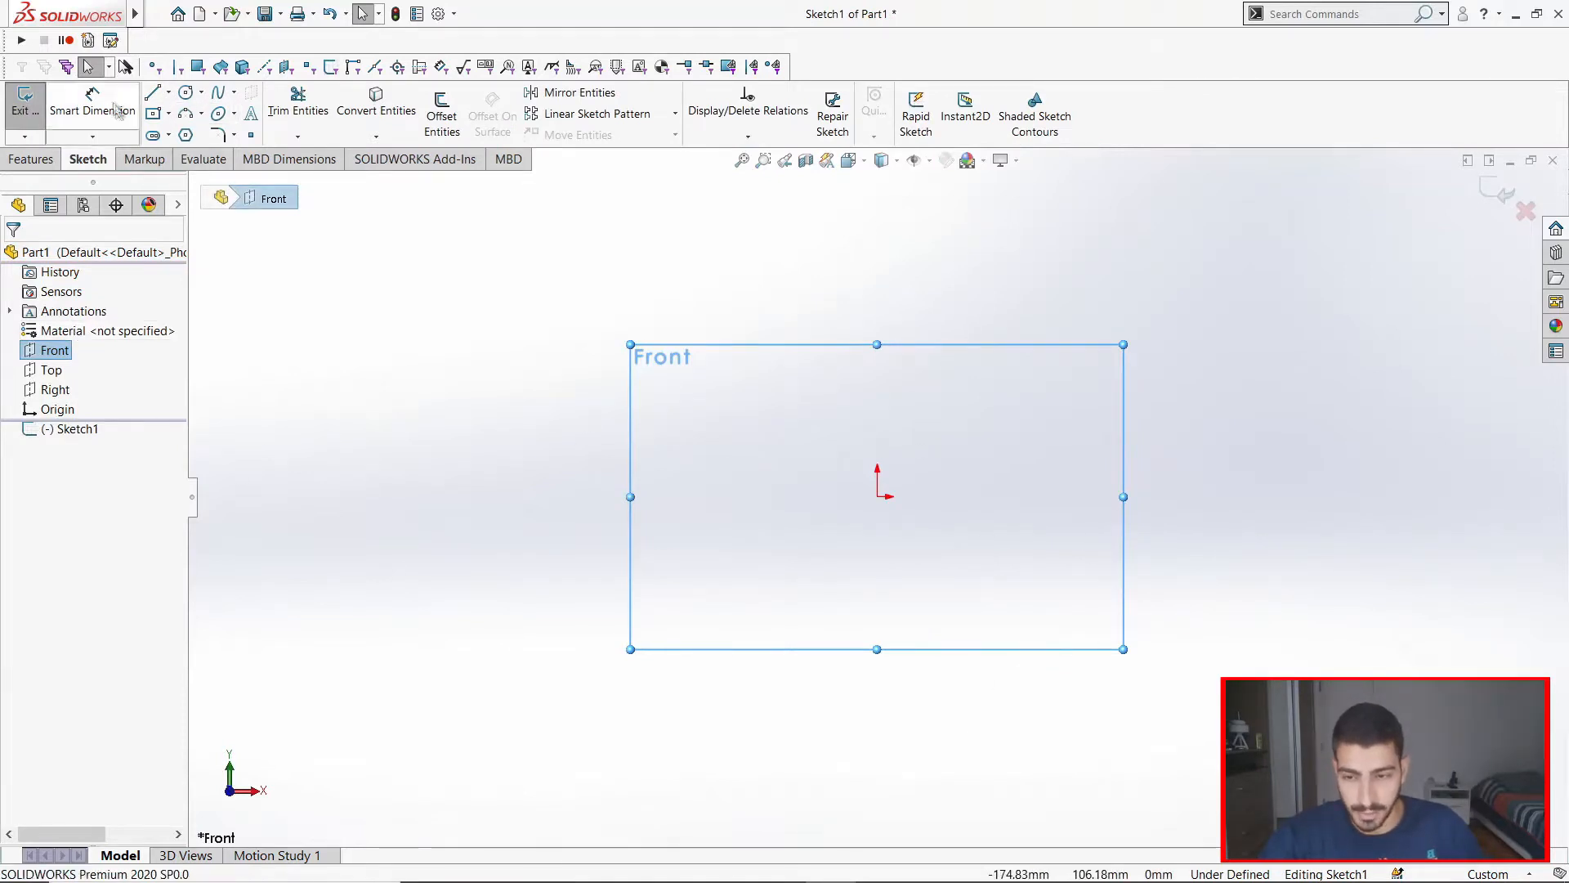
left_click(169, 117)
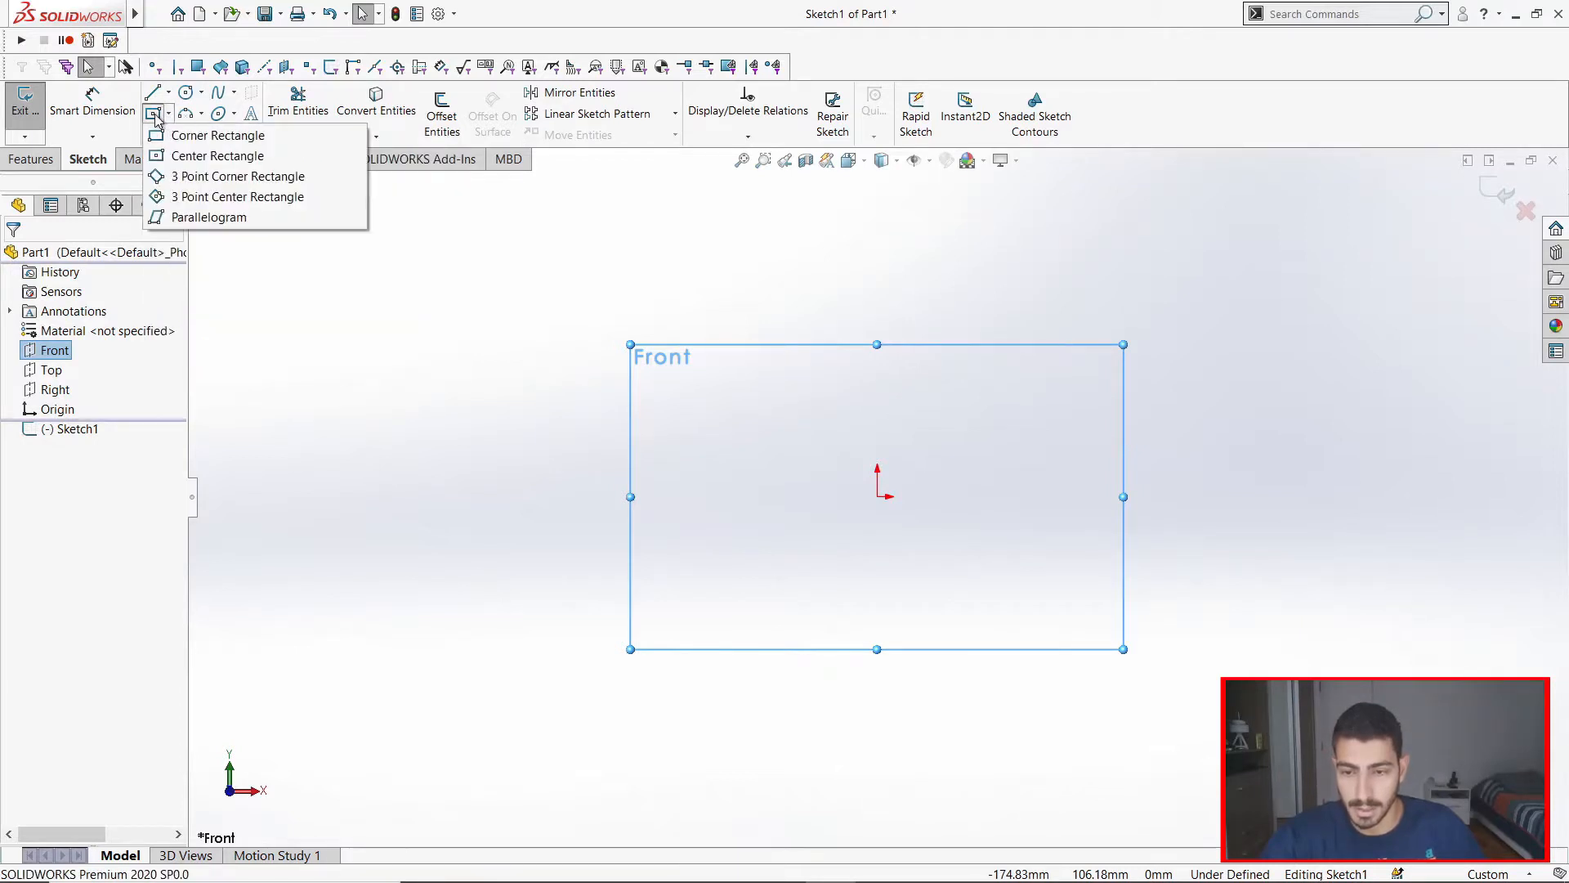
left_click(218, 155)
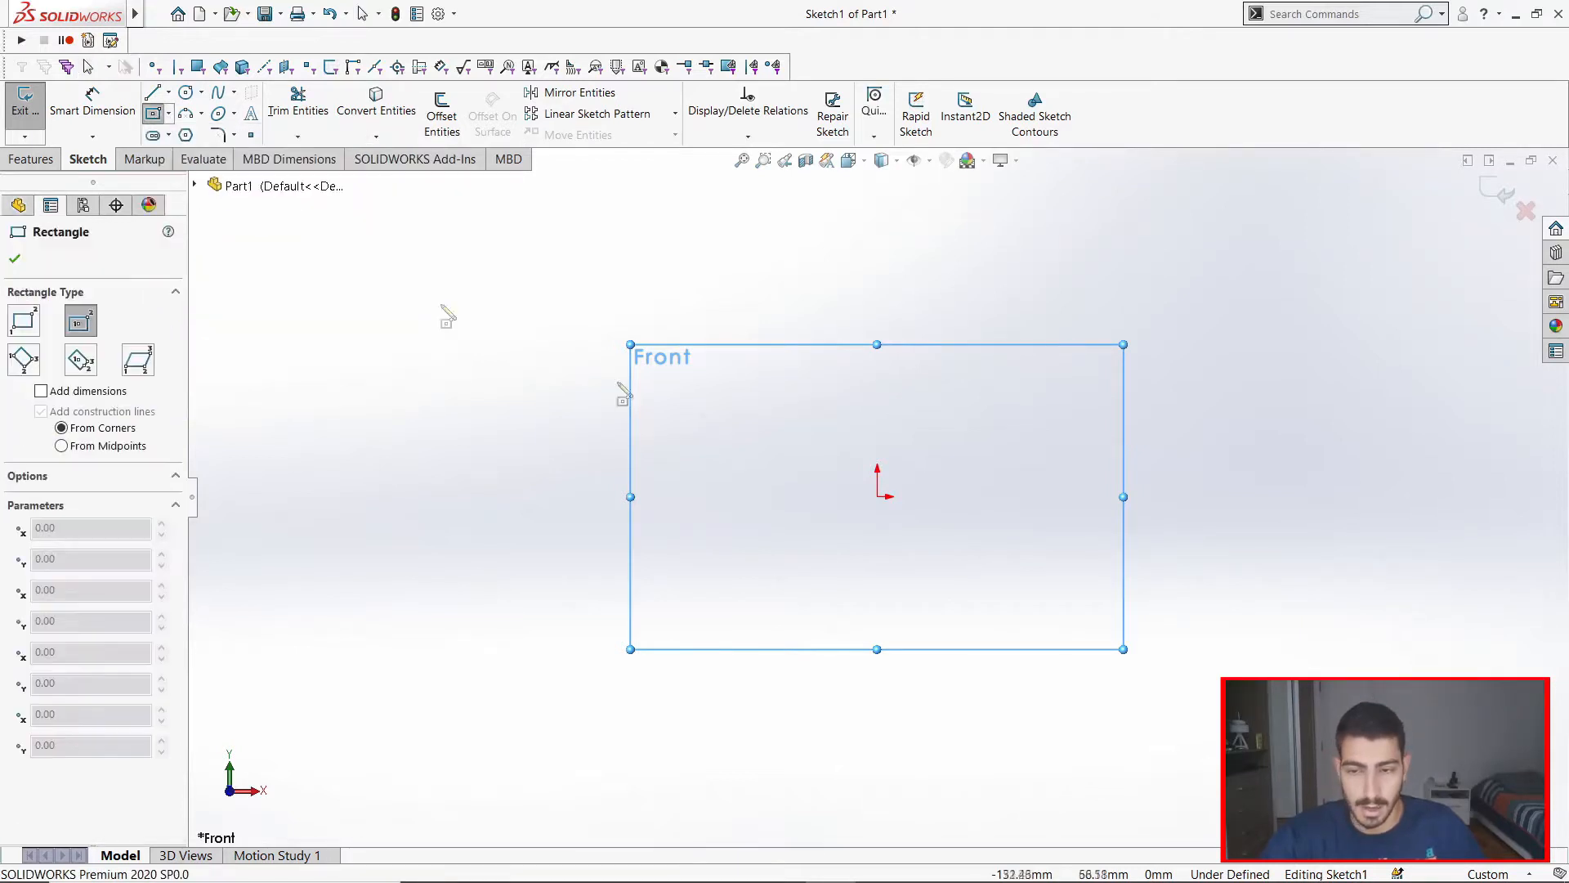
left_click(877, 496)
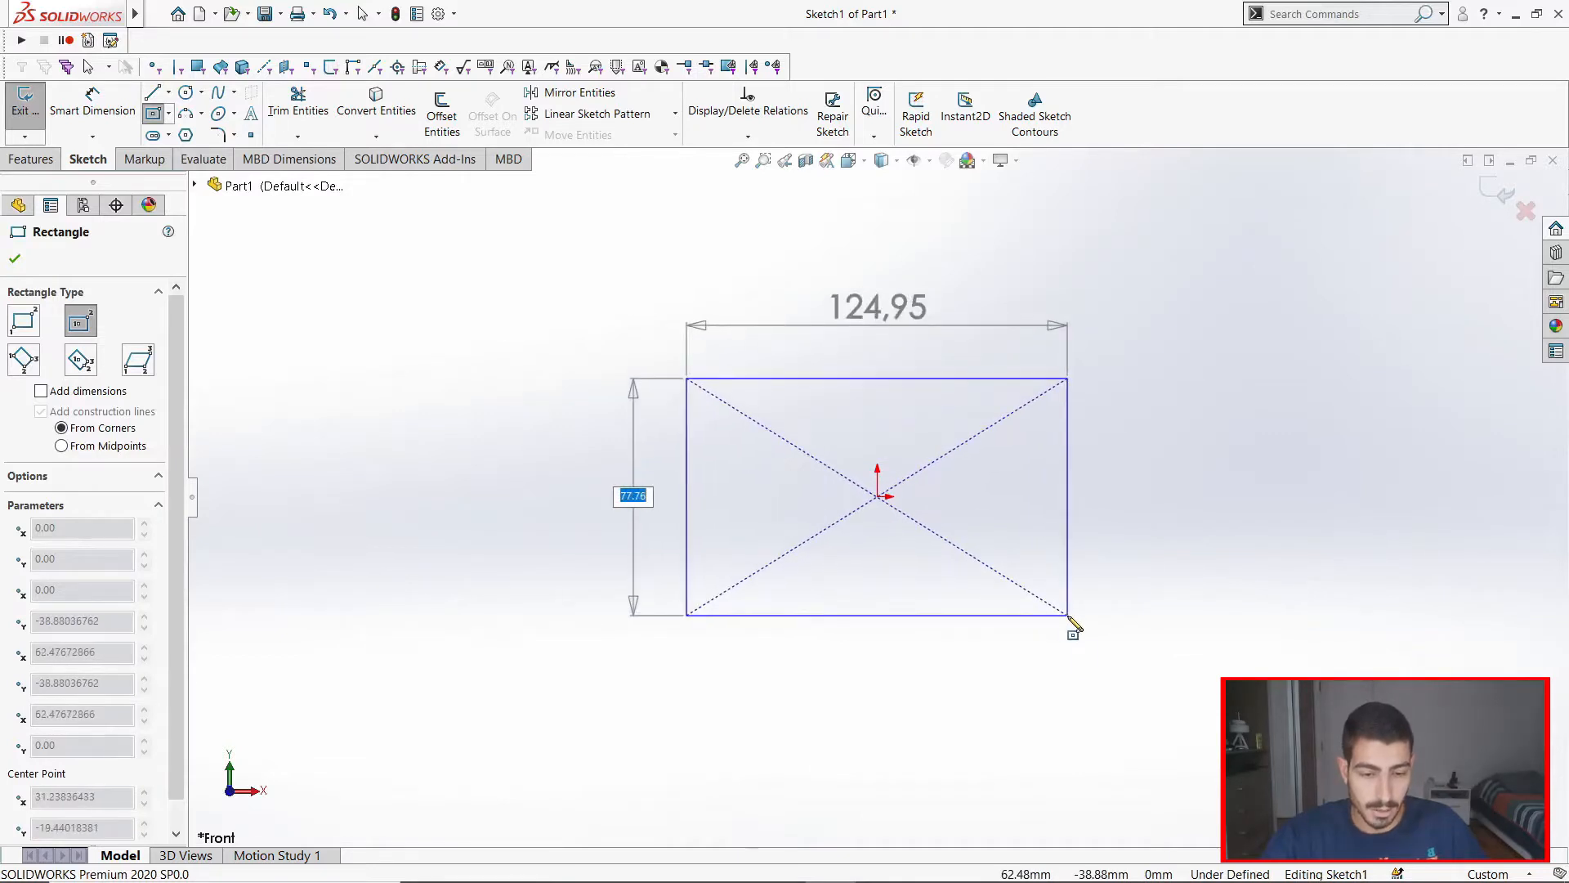
left_click(1069, 615)
key("Escape")
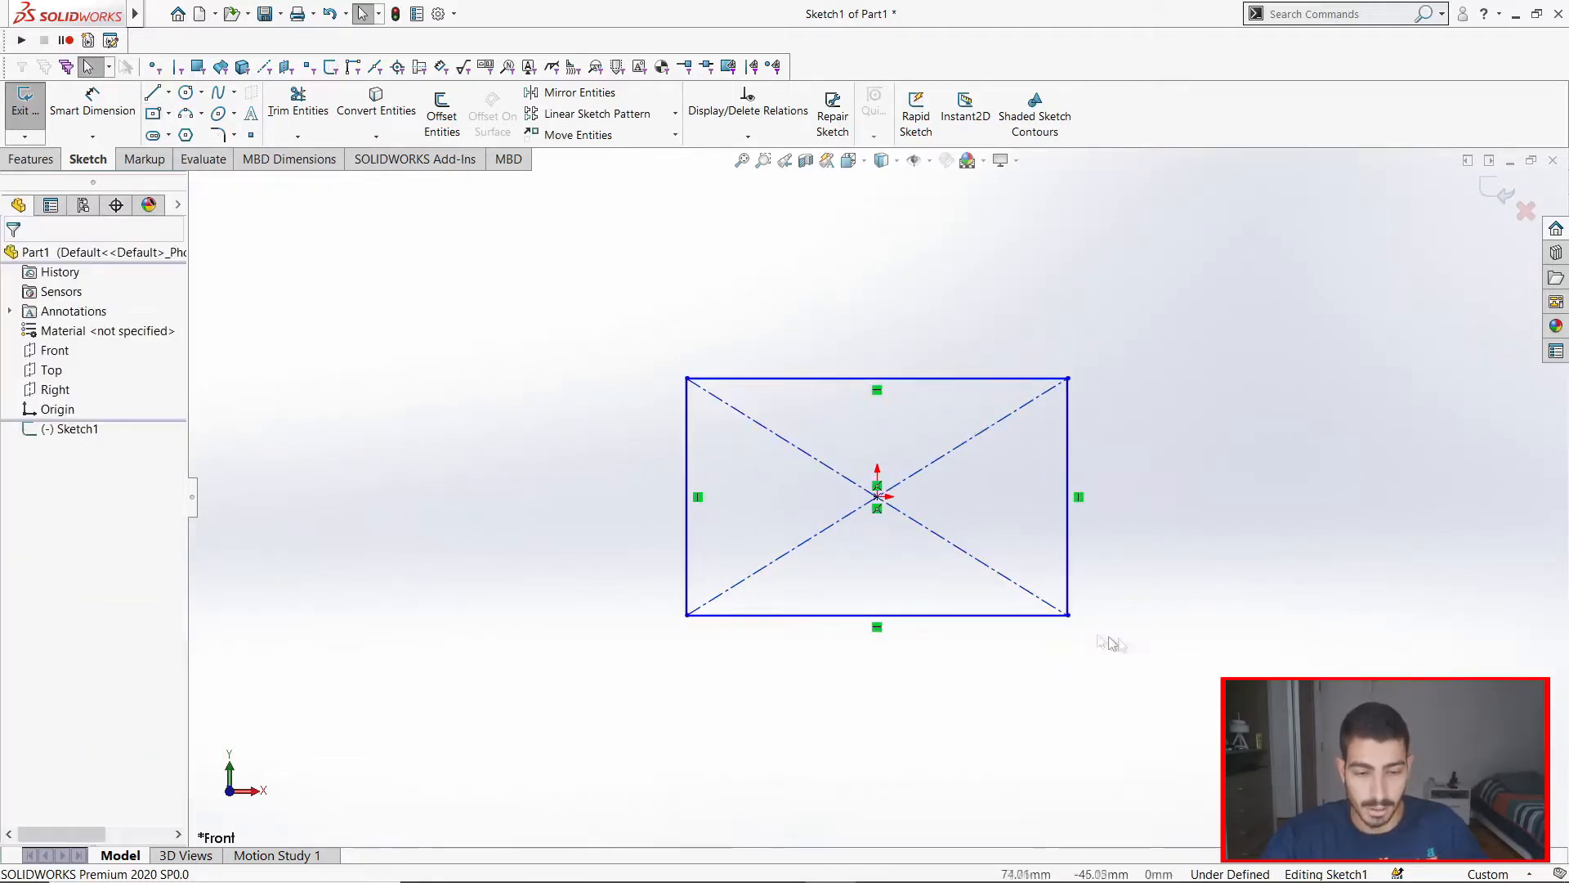
Step: Dimension the rectangle's lower edge to 21 cm, checking the flag reference in Microsoft Whiteboard
left_click(92, 102)
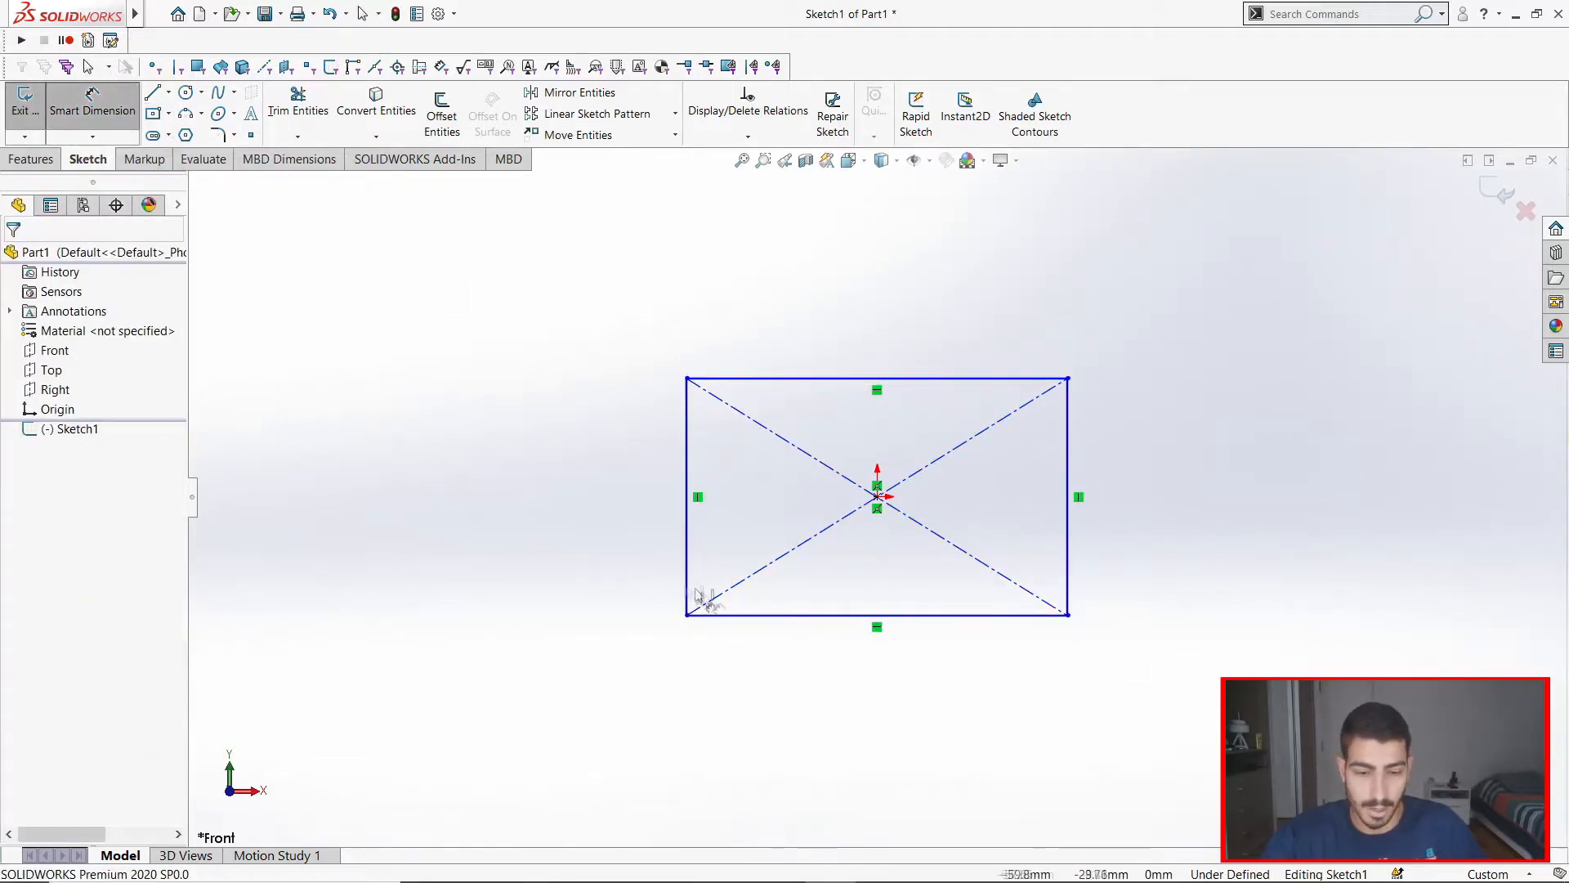
left_click(92, 106)
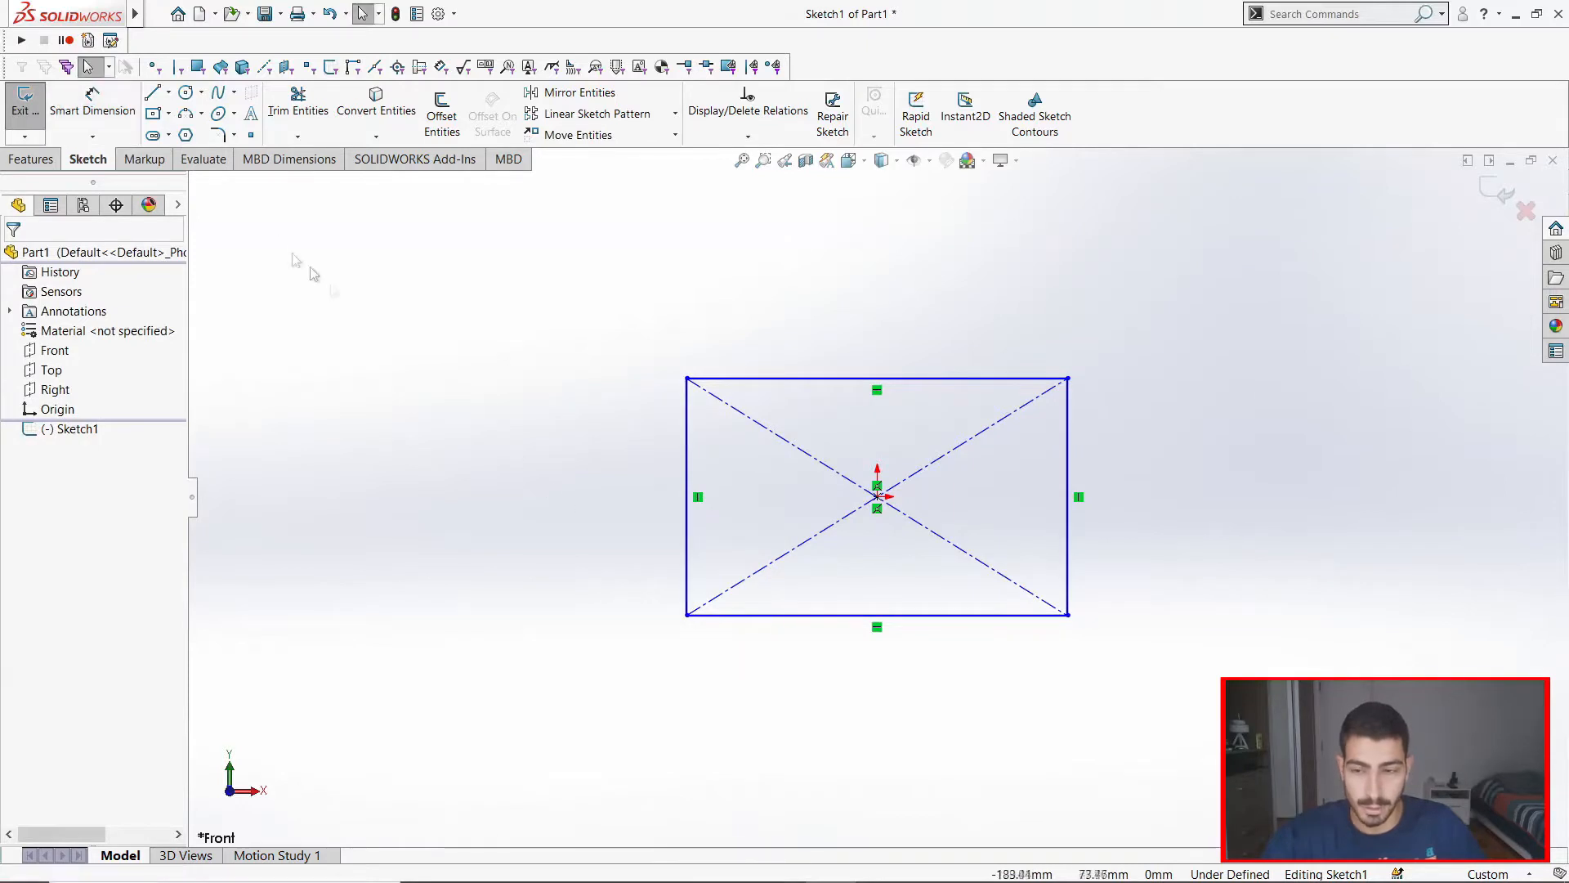
left_click(99, 119)
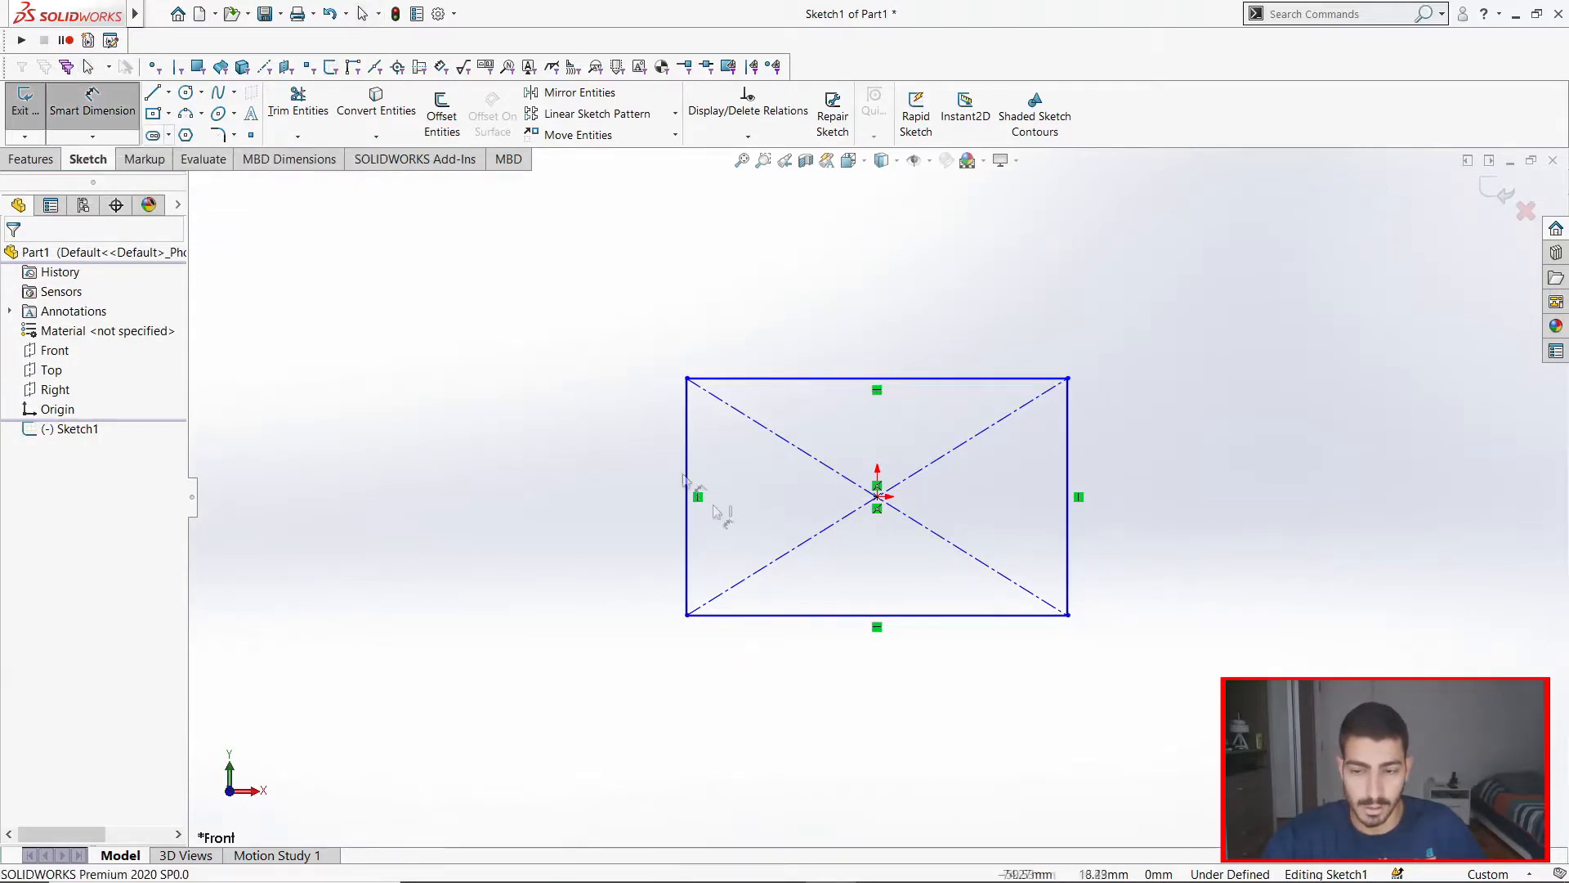
left_click(891, 621)
left_click(885, 686)
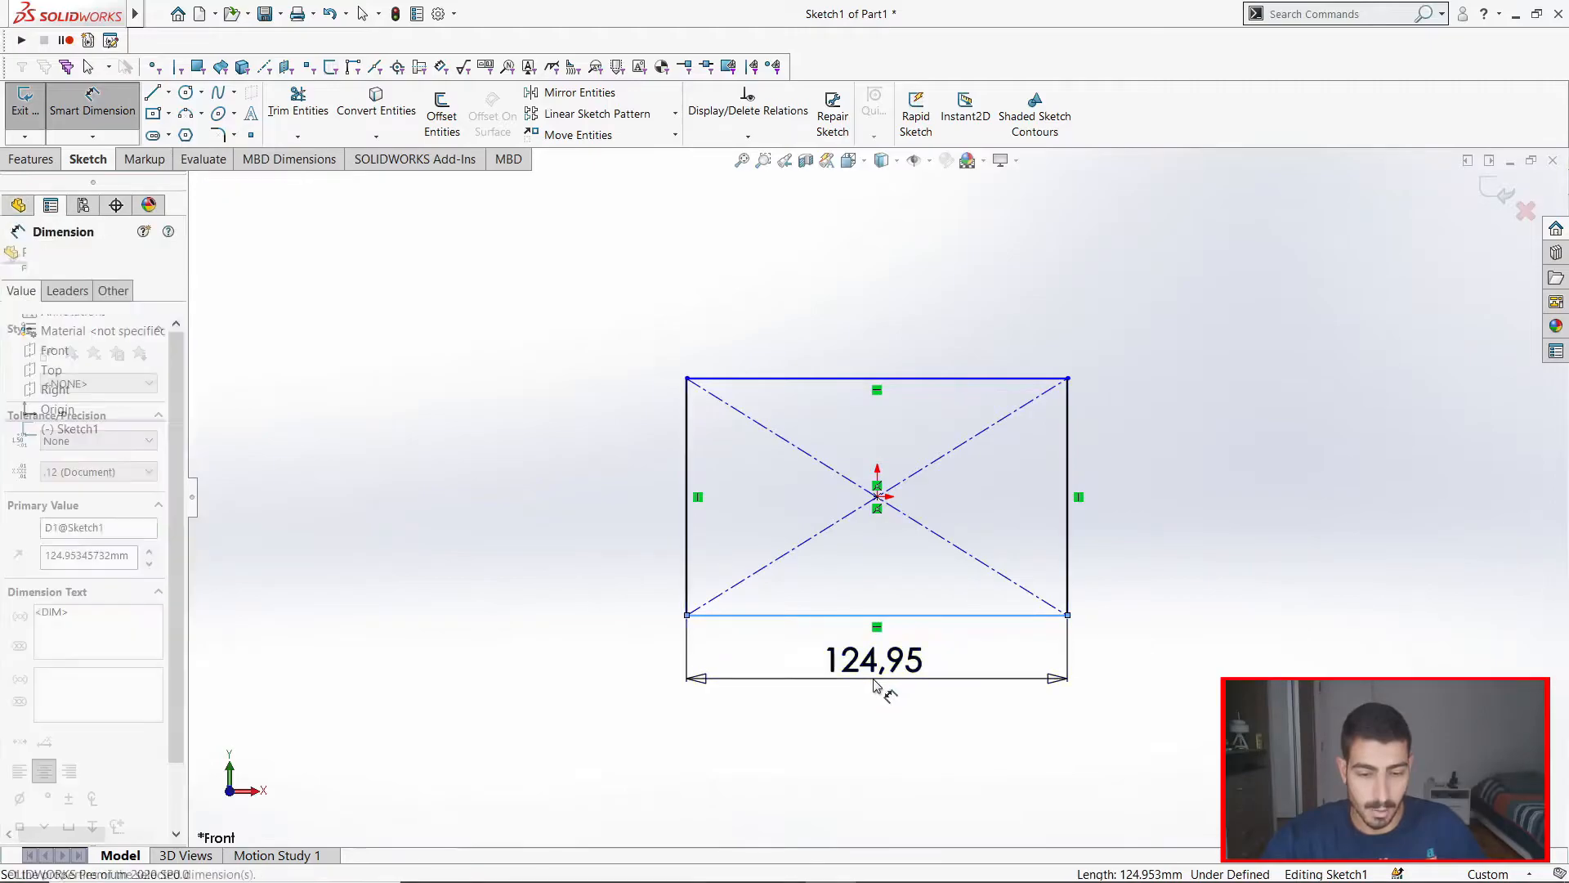
key("alt+Tab")
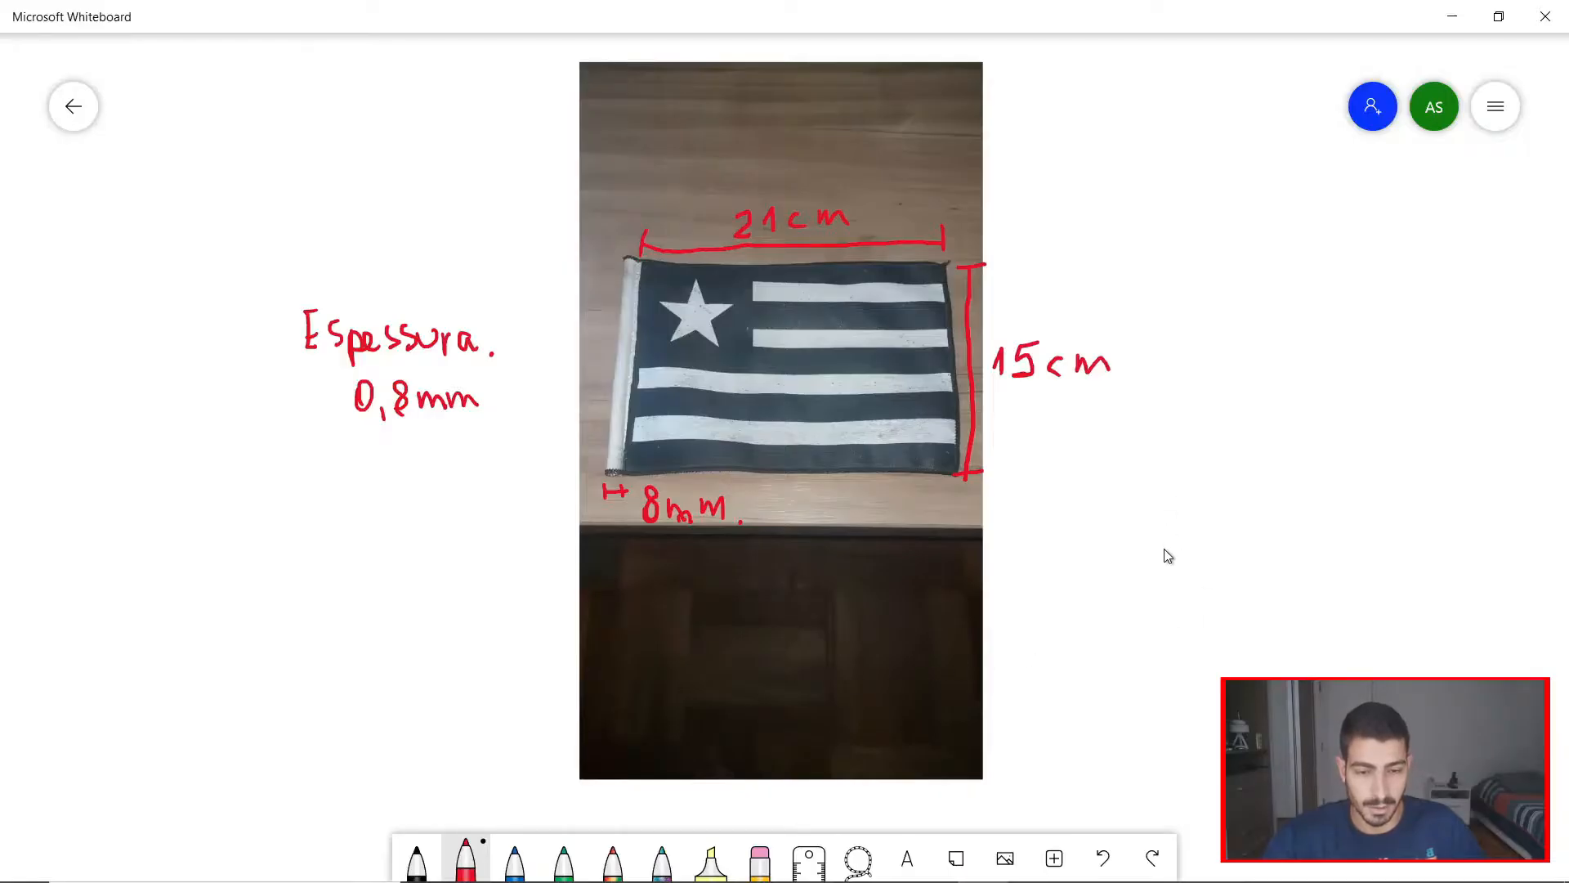
key("alt+Tab")
type("21cm")
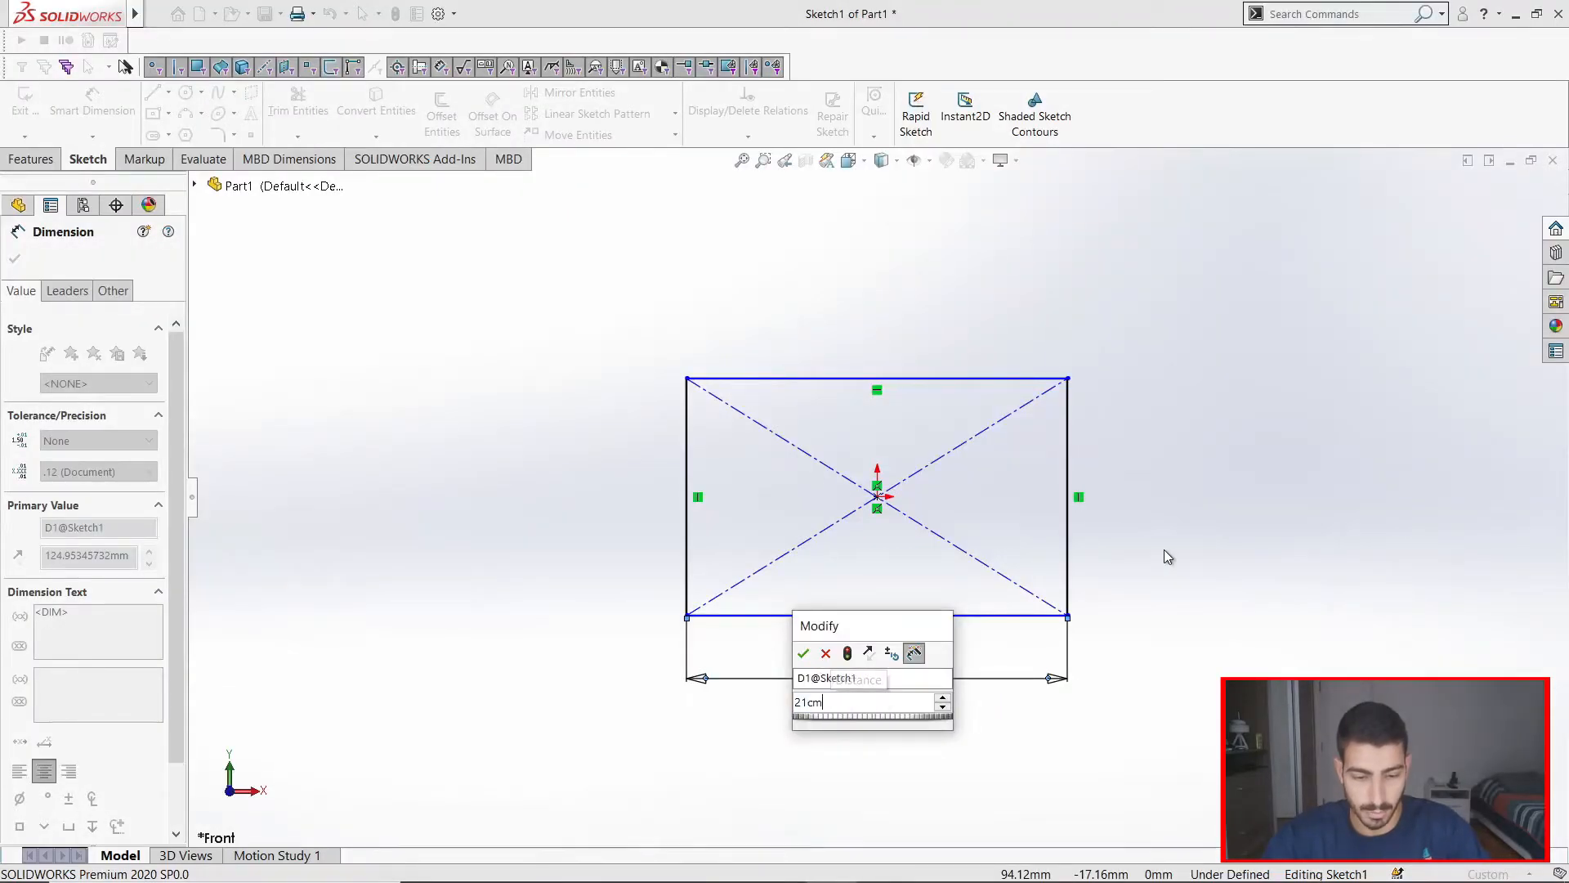
key("Return")
Step: Check the reference flag's height in Microsoft Whiteboard and dimension the rectangle's height to 150 mm
key("alt+Tab")
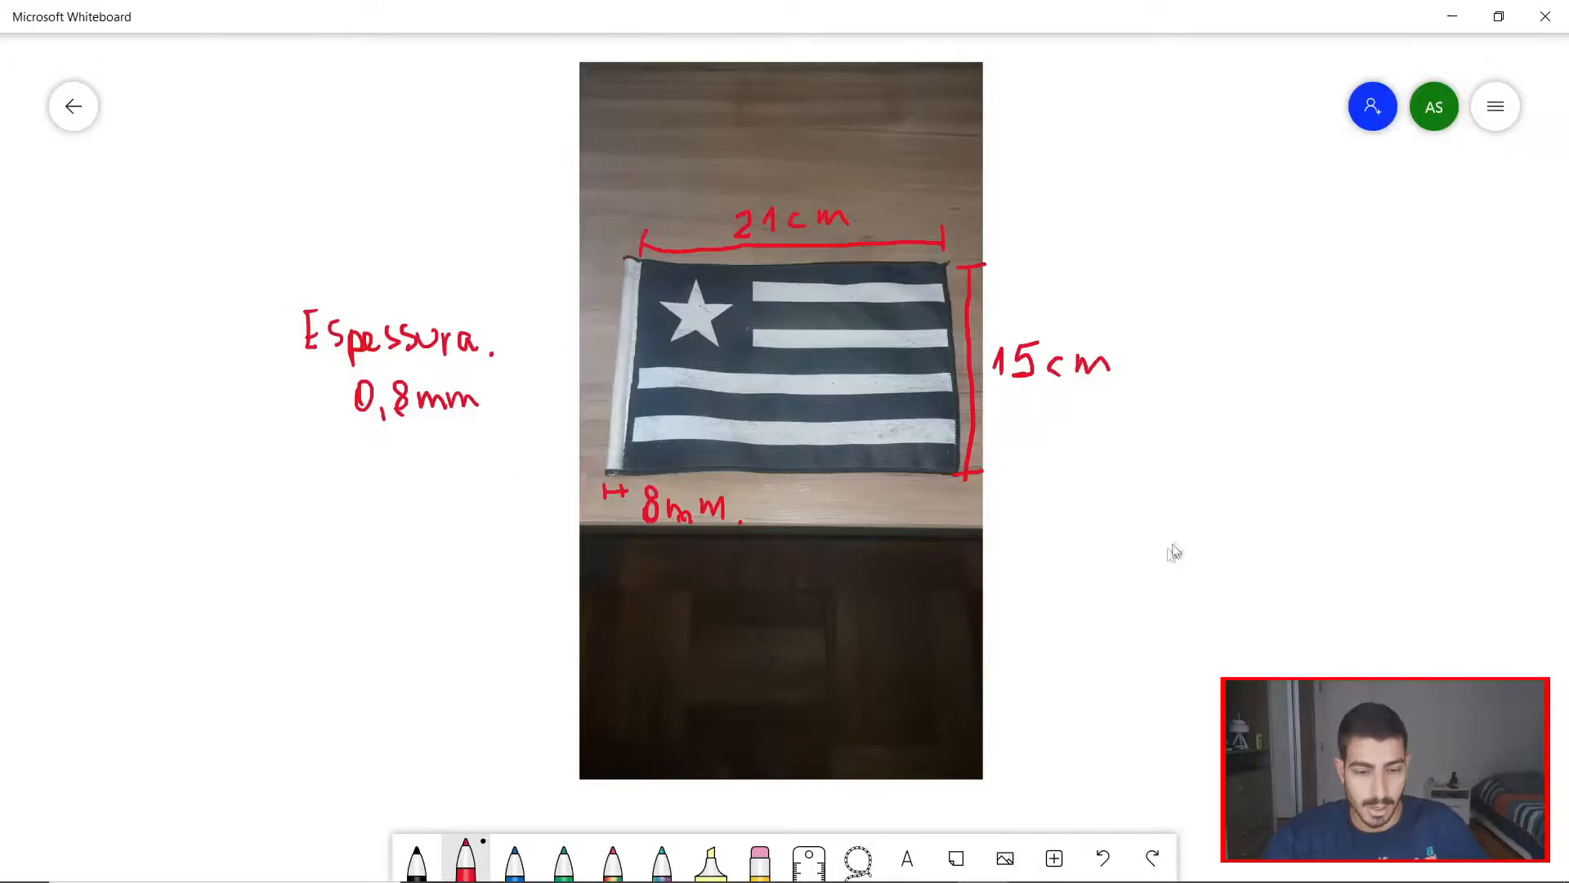
key("alt+Tab")
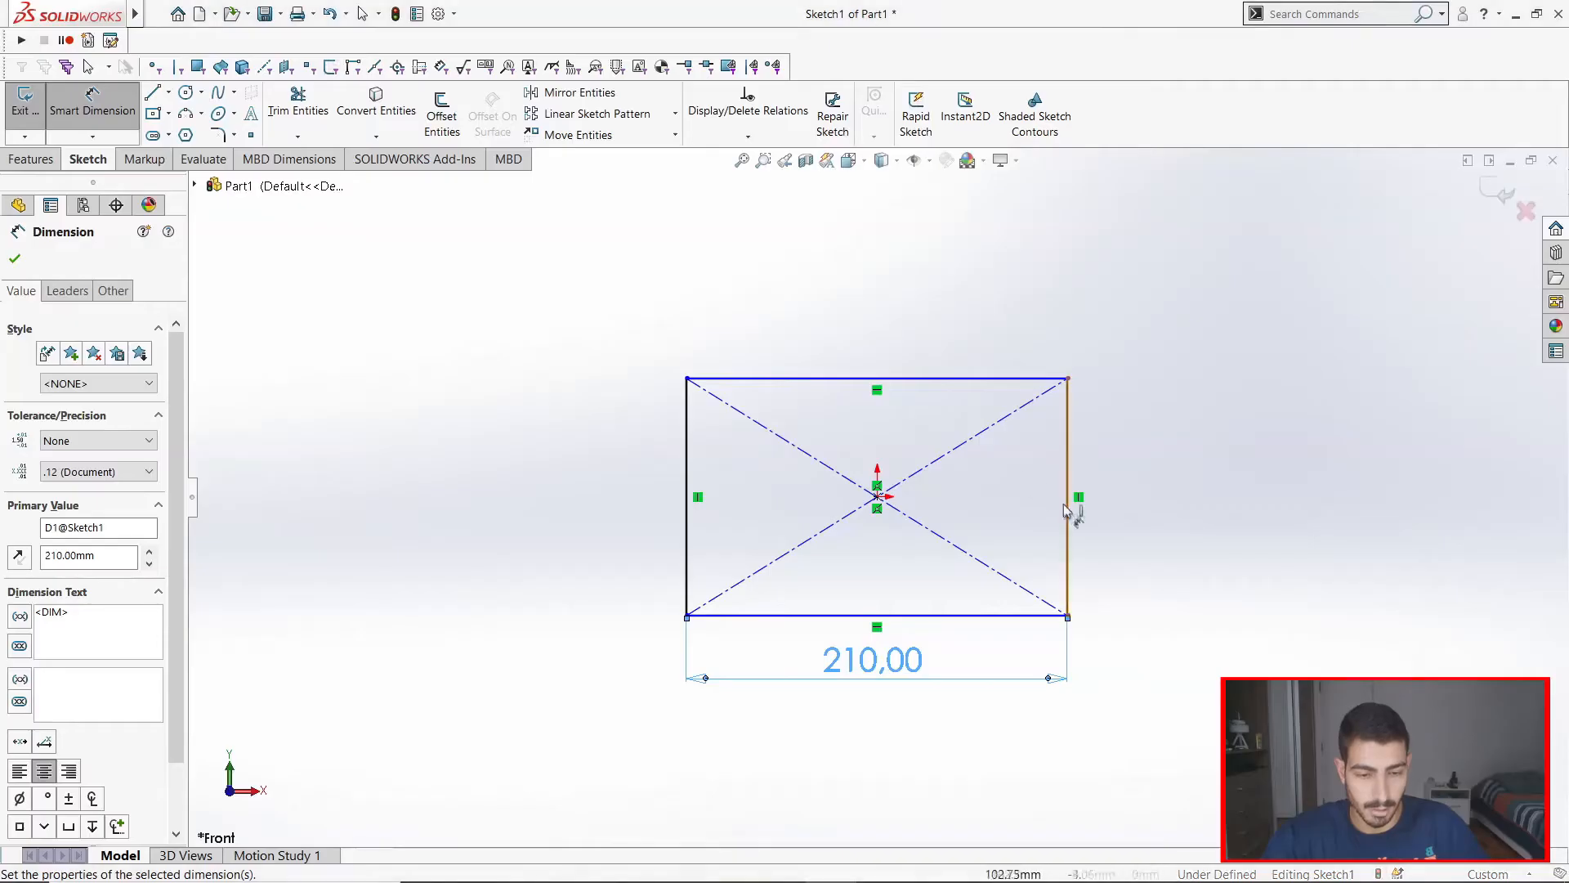
left_click(1068, 513)
left_click(1140, 523)
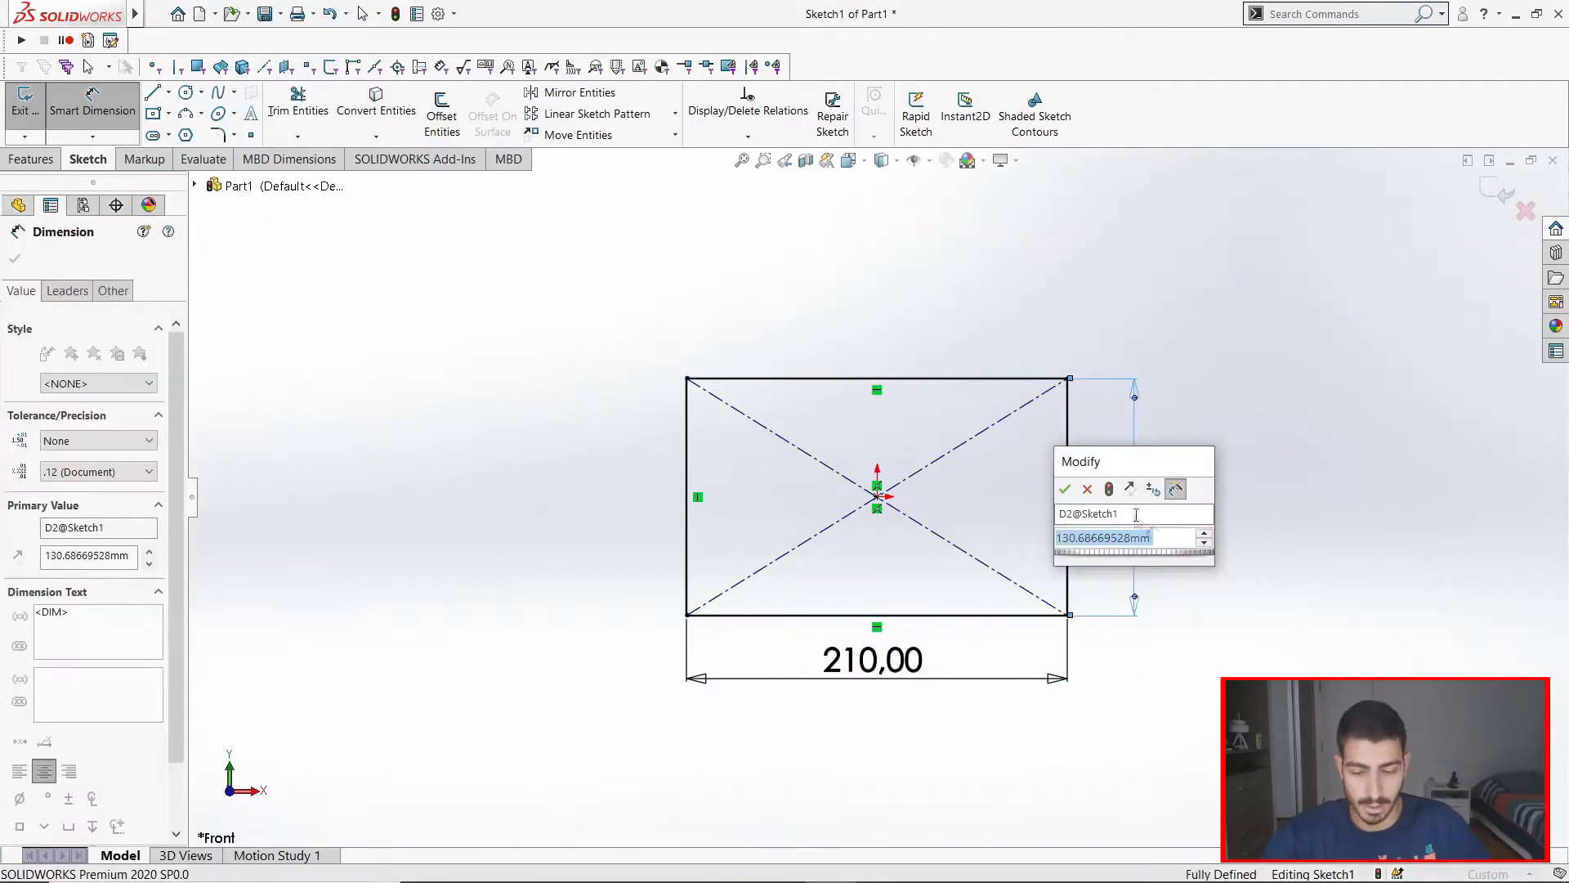
key("Return")
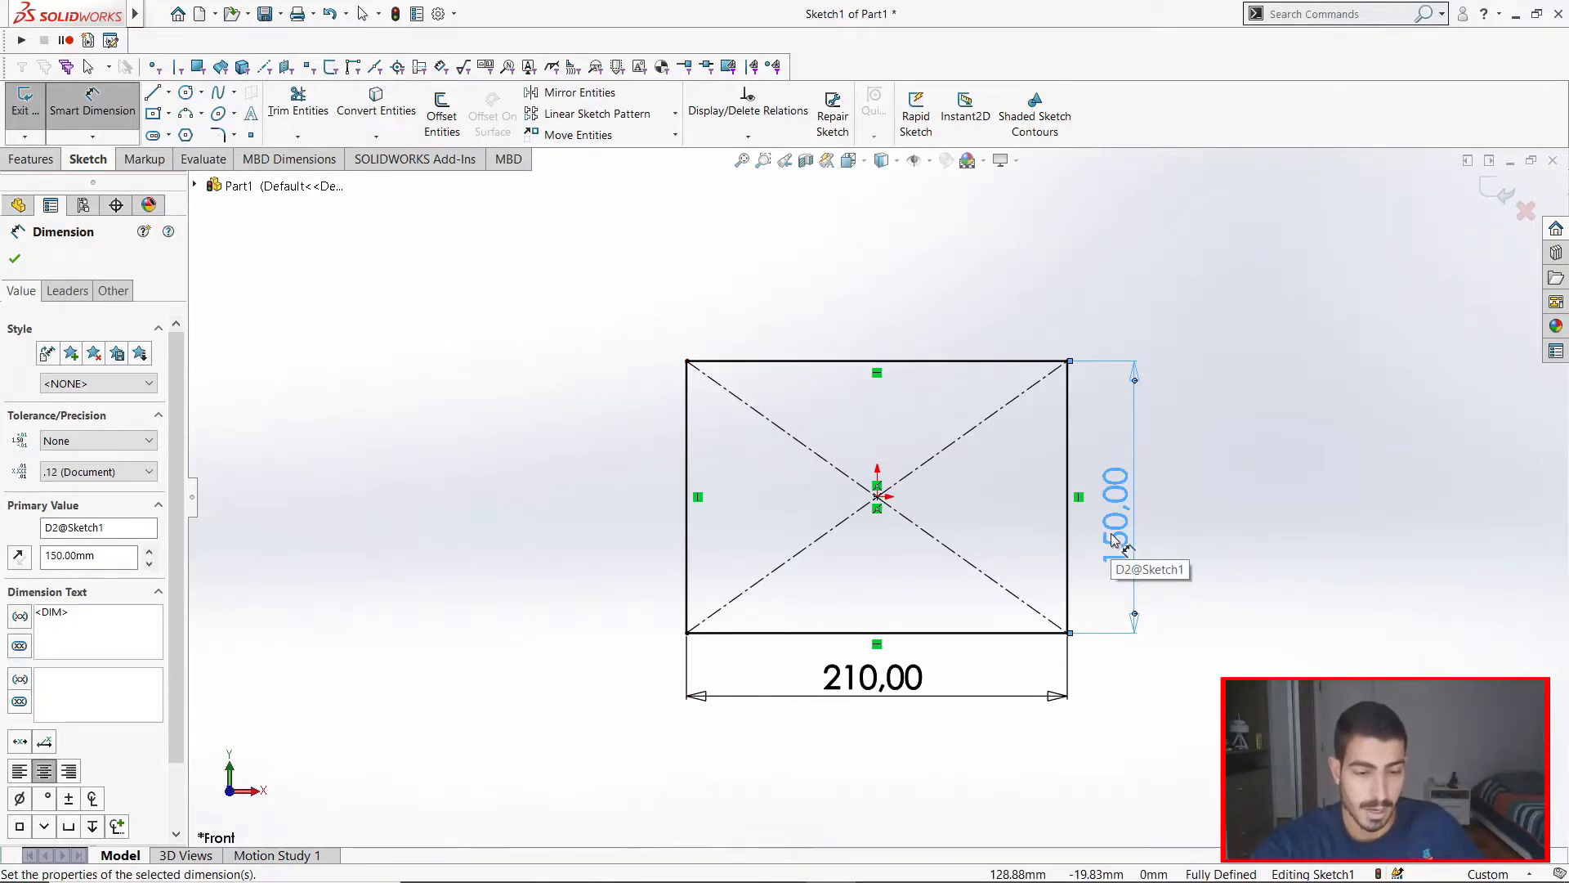
Step: Delete the rectangle's height dimension and shift its upper edge freely
key("Delete")
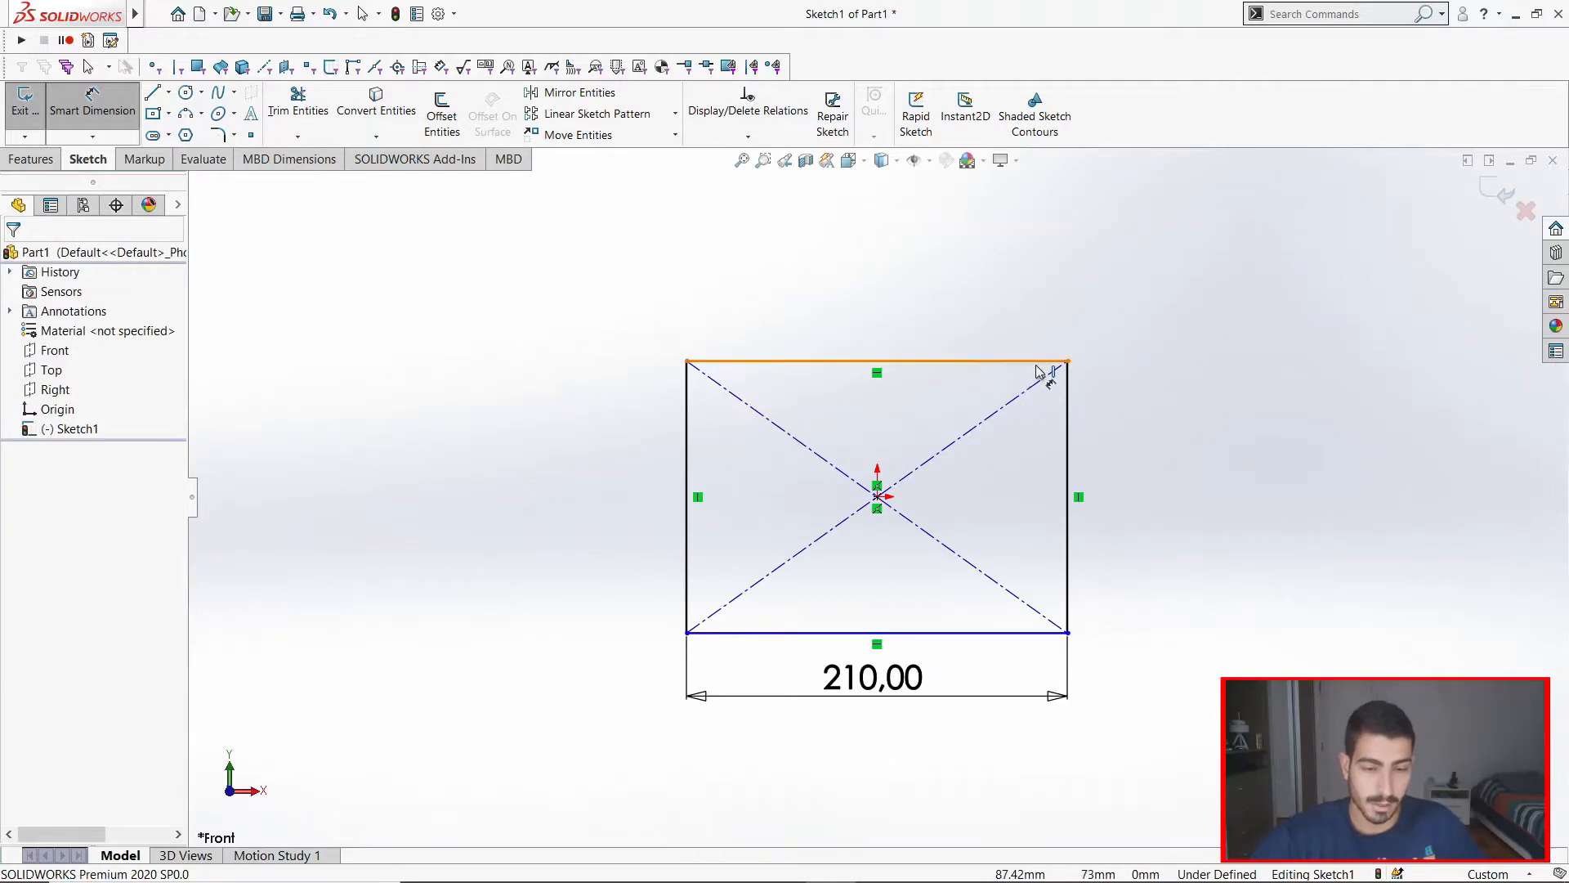
key("Escape")
mouse_move(1036, 370)
left_mouse_down()
mouse_move(1040, 436)
mouse_move(1038, 282)
mouse_move(1034, 450)
mouse_move(1012, 362)
left_mouse_up()
Step: Add a new height dimension of 150 mm to the rectangle's right edge
left_click(92, 105)
left_click(1072, 552)
left_click(1117, 523)
type("150")
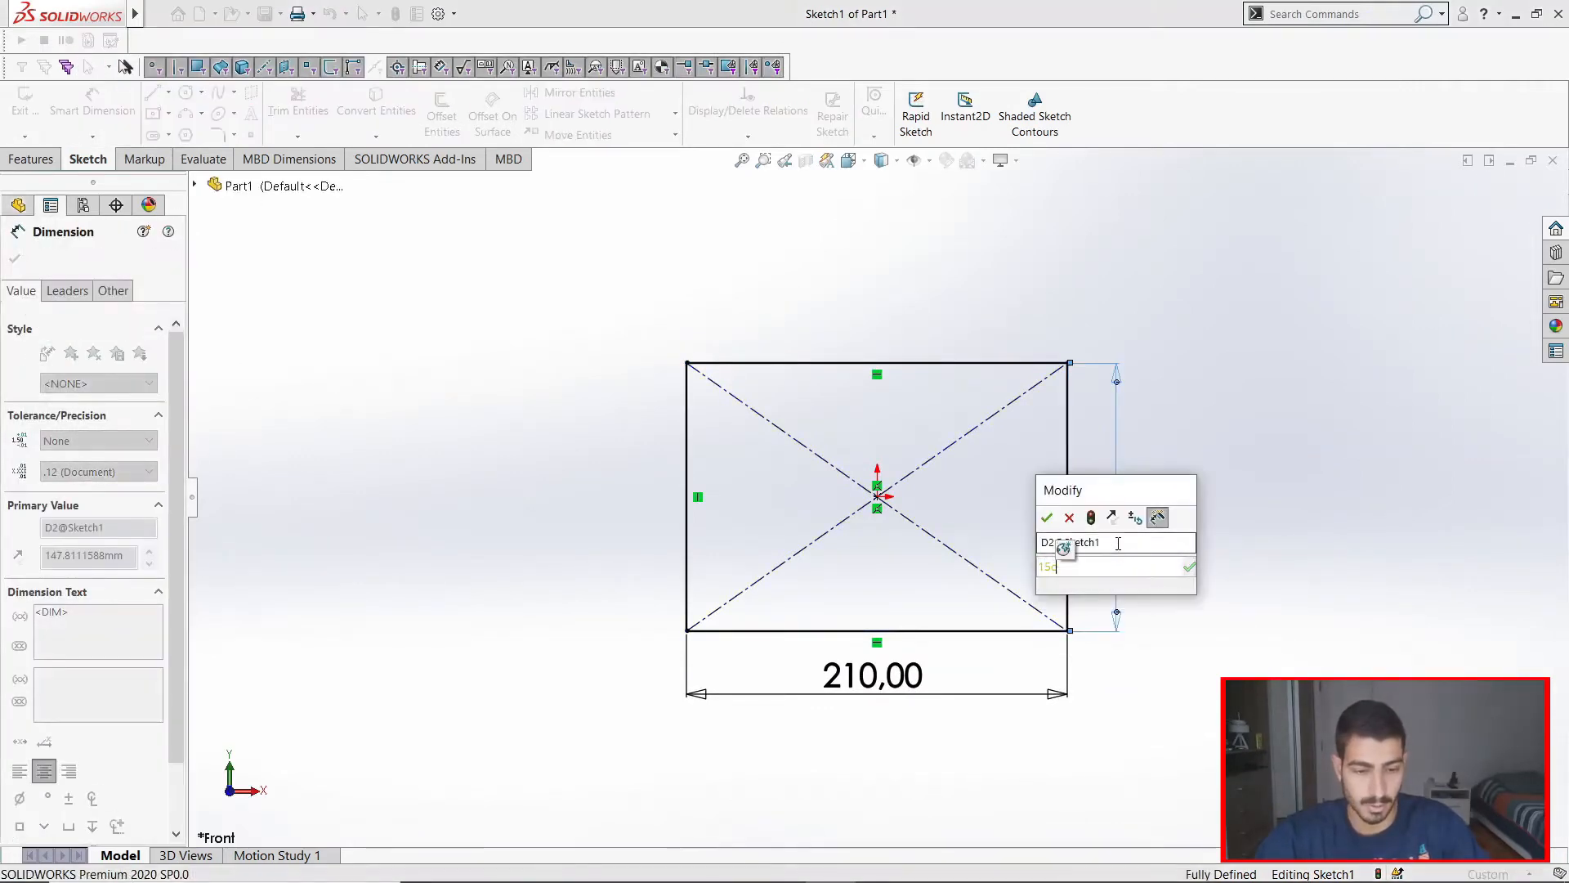
key("Return")
key("Escape")
Step: Create a planar surface from the current rectangle sketch
mouse_move(1128, 549)
middle_mouse_down()
mouse_move(739, 644)
mouse_move(738, 666)
middle_mouse_up()
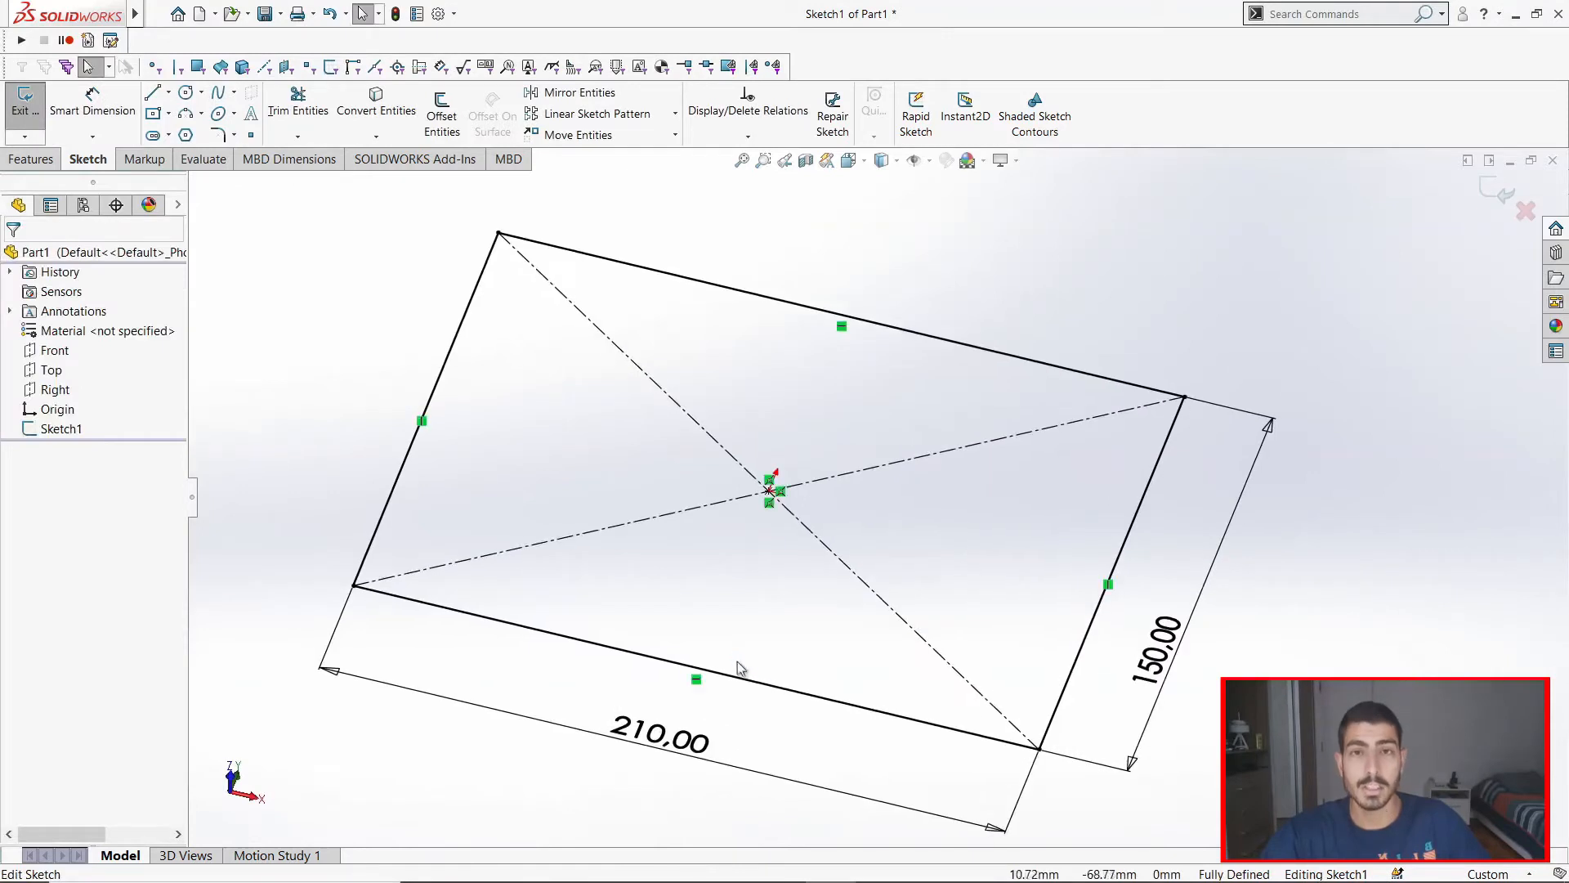
middle_click_drag(865, 666, 736, 441)
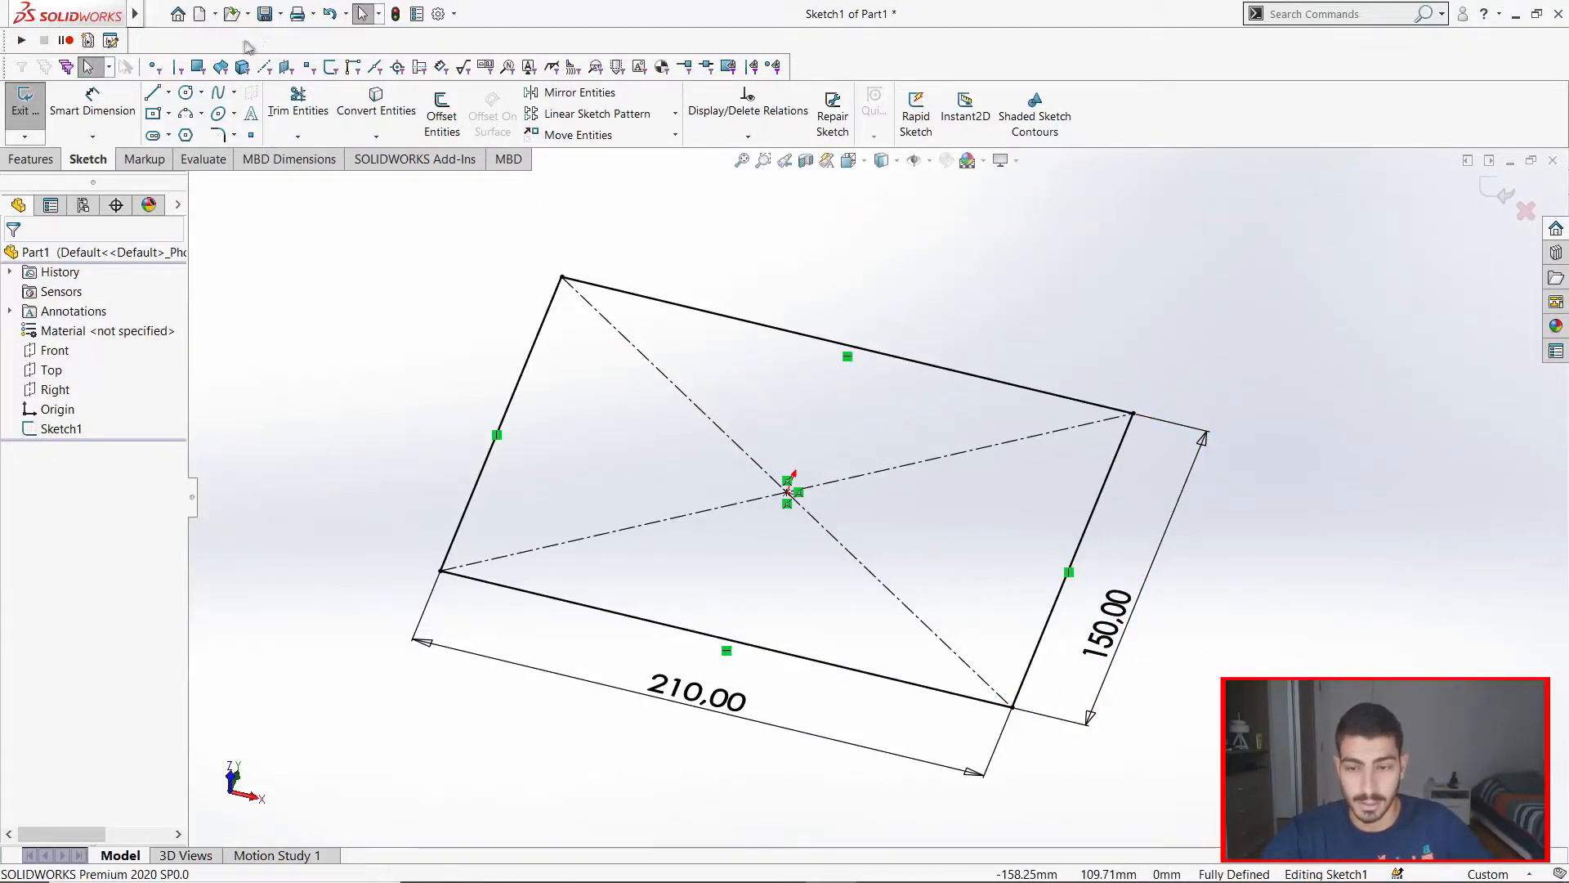
left_click(262, 14)
mouse_move(299, 186)
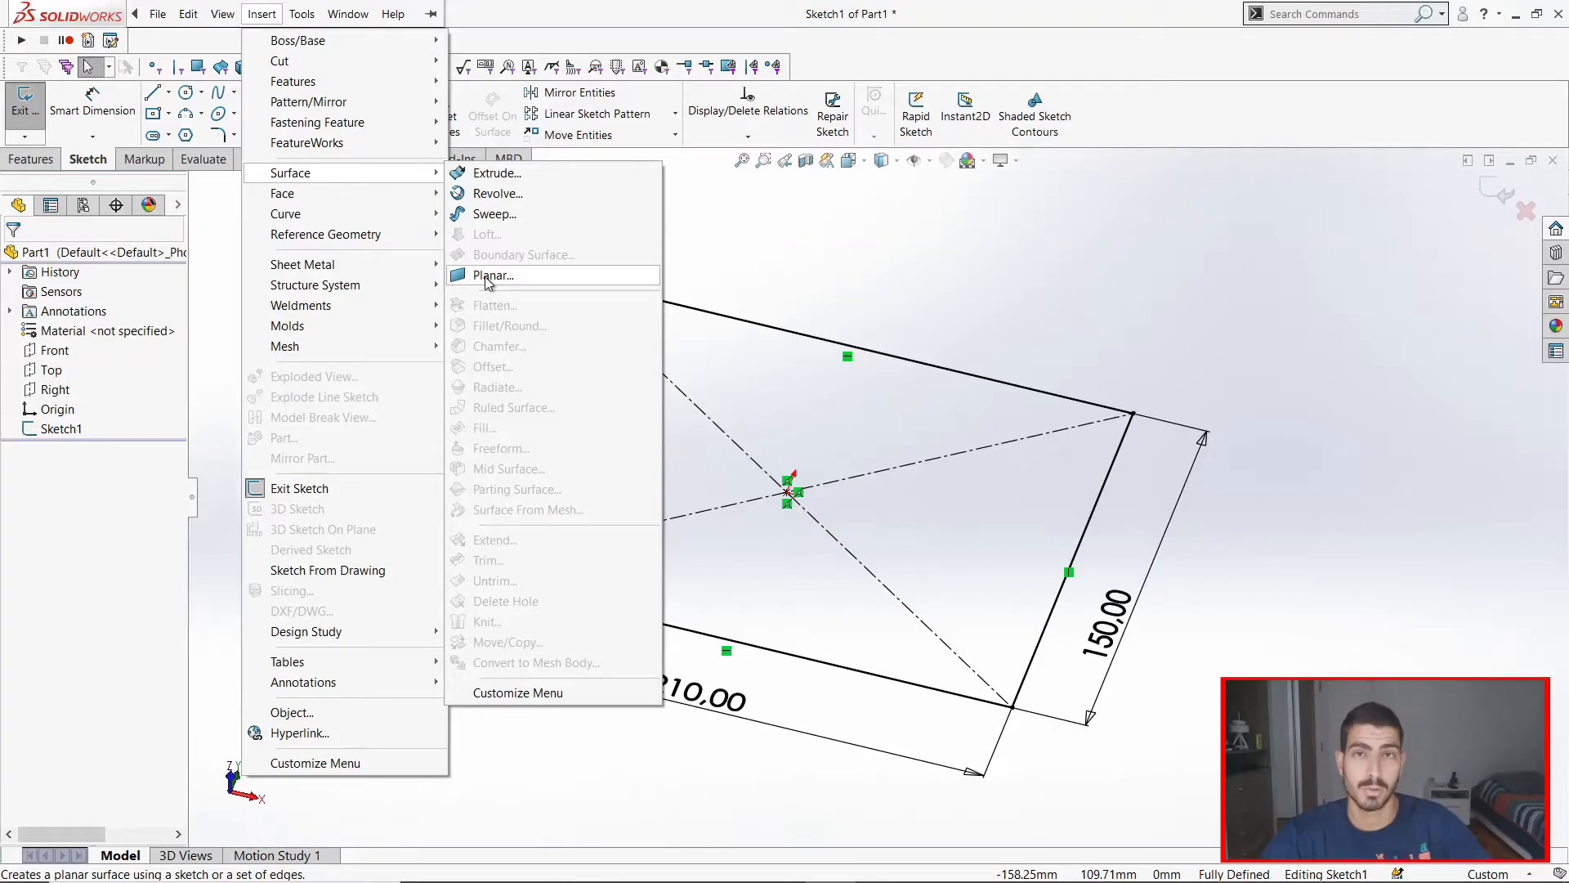
left_click(488, 276)
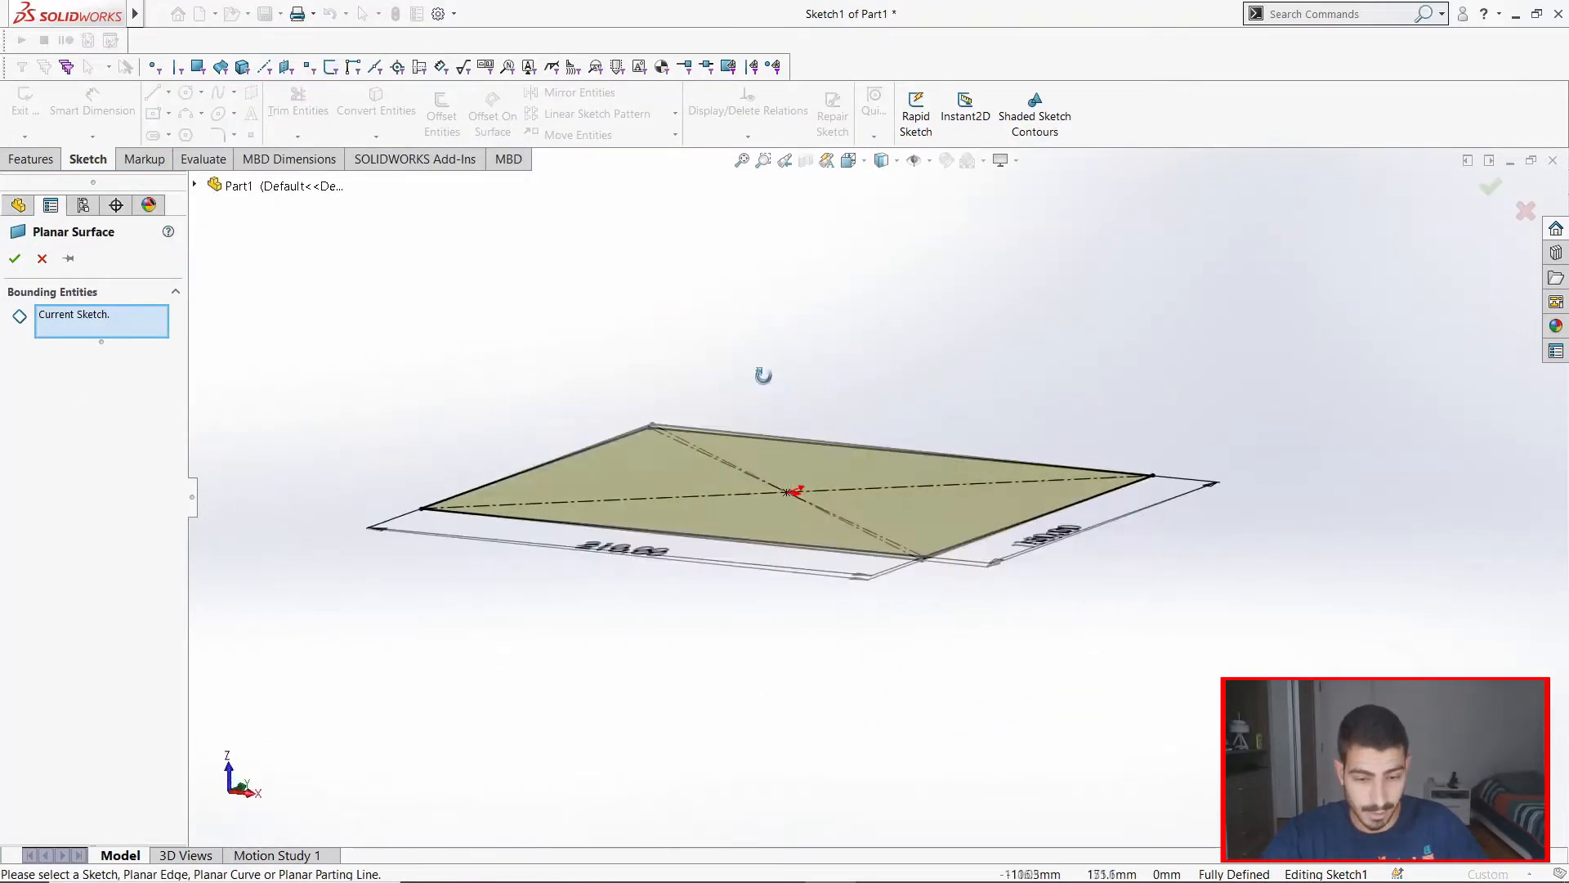
left_click(12, 260)
Step: Start a new sketch on the Top plane and view it face-on
middle_click_drag(763, 610, 902, 624)
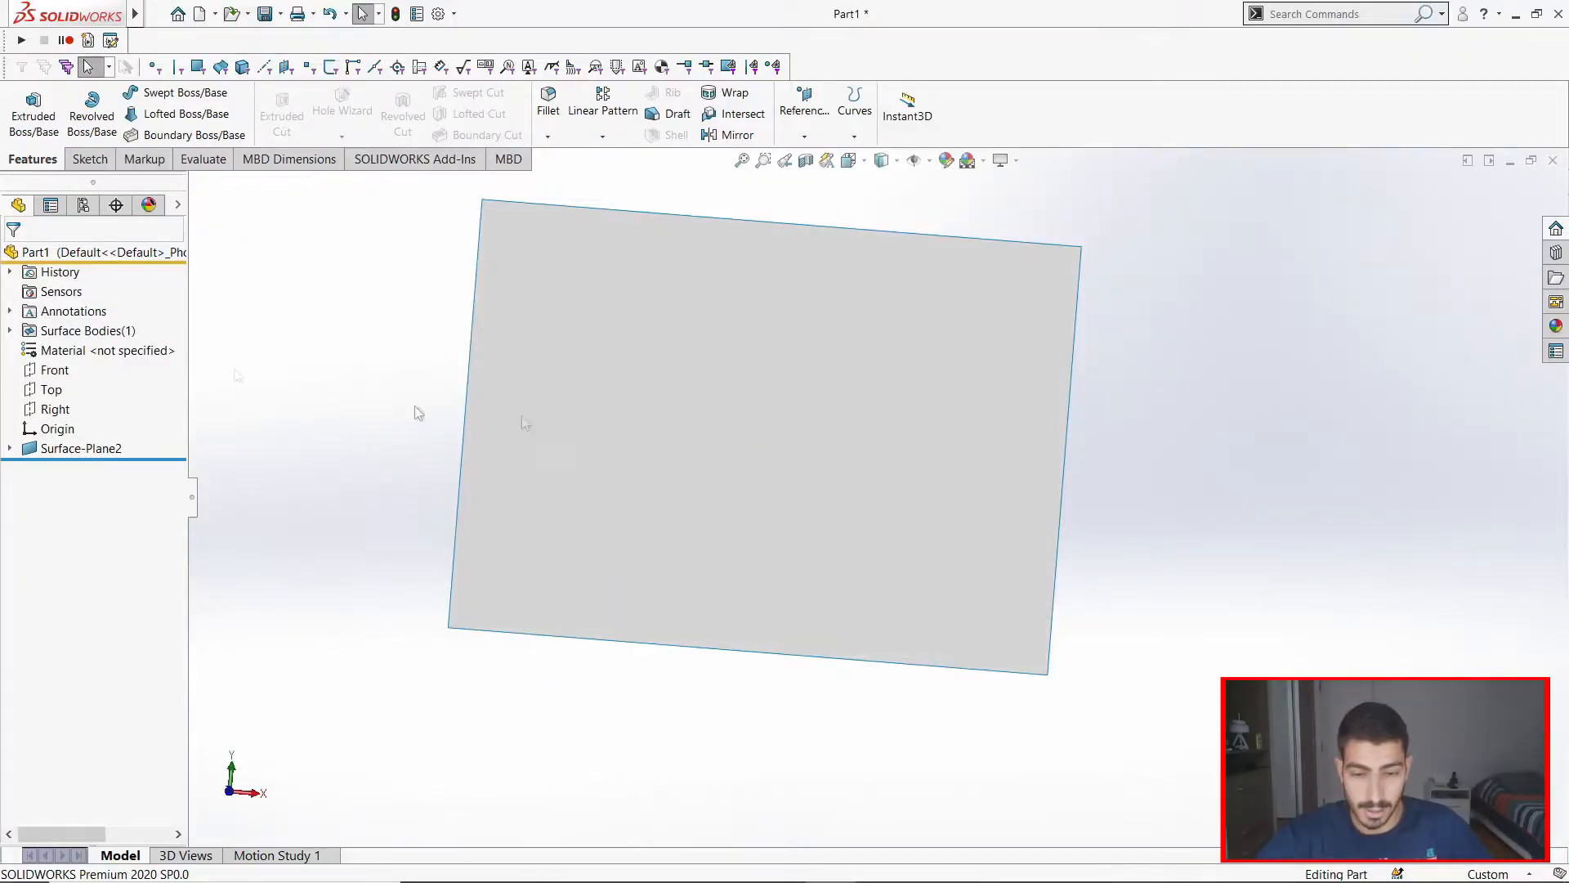
left_click(48, 370)
key("ctrl+8")
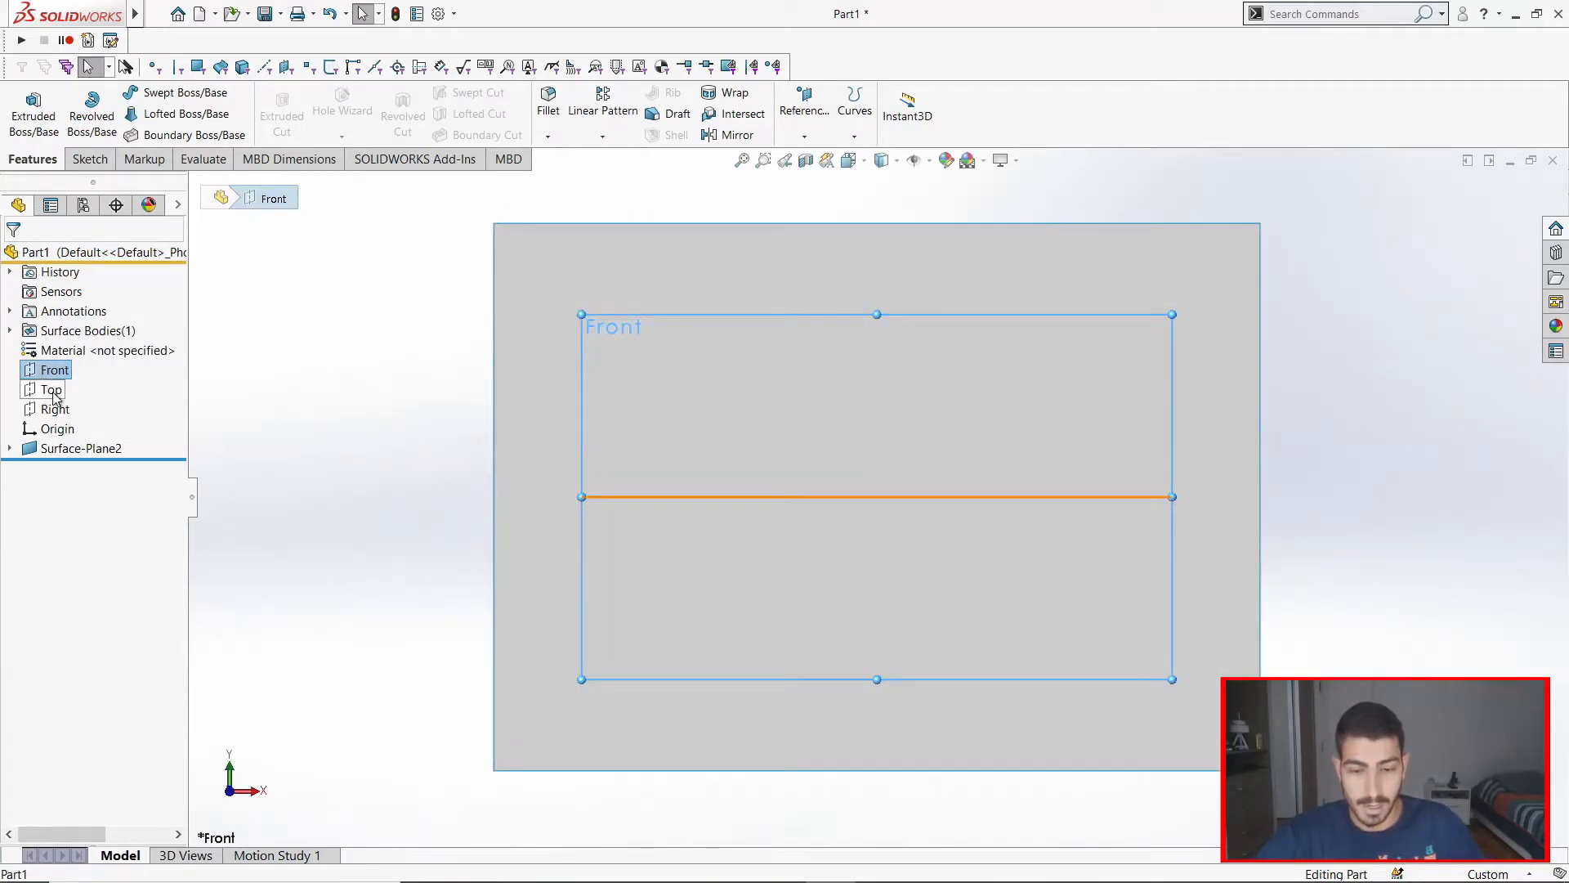
left_click(50, 390)
middle_click_drag(714, 700, 585, 420)
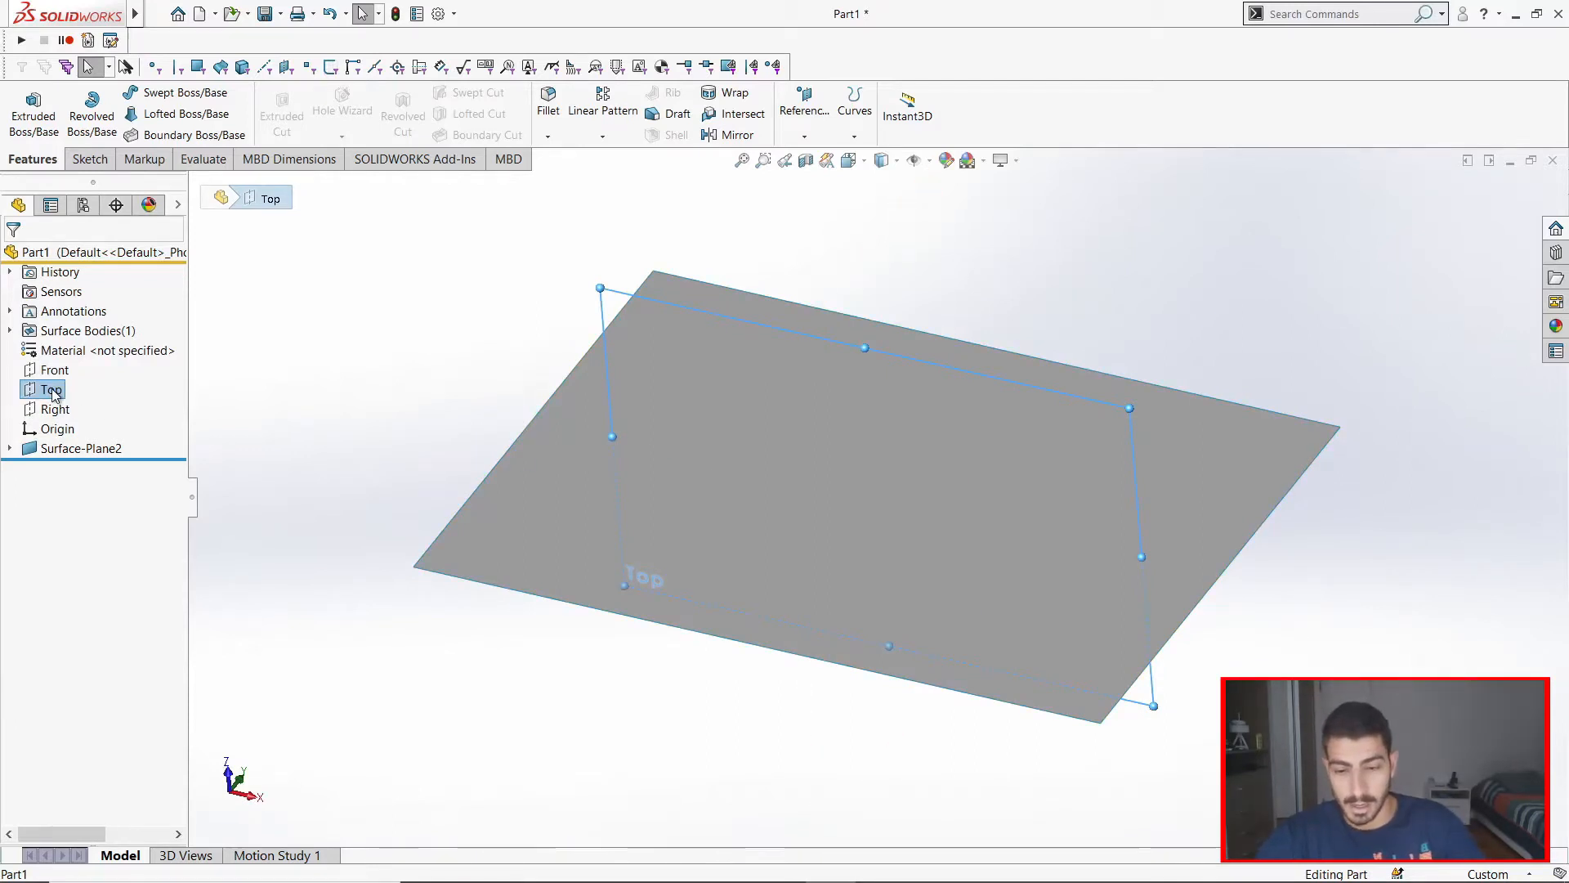
left_click(104, 162)
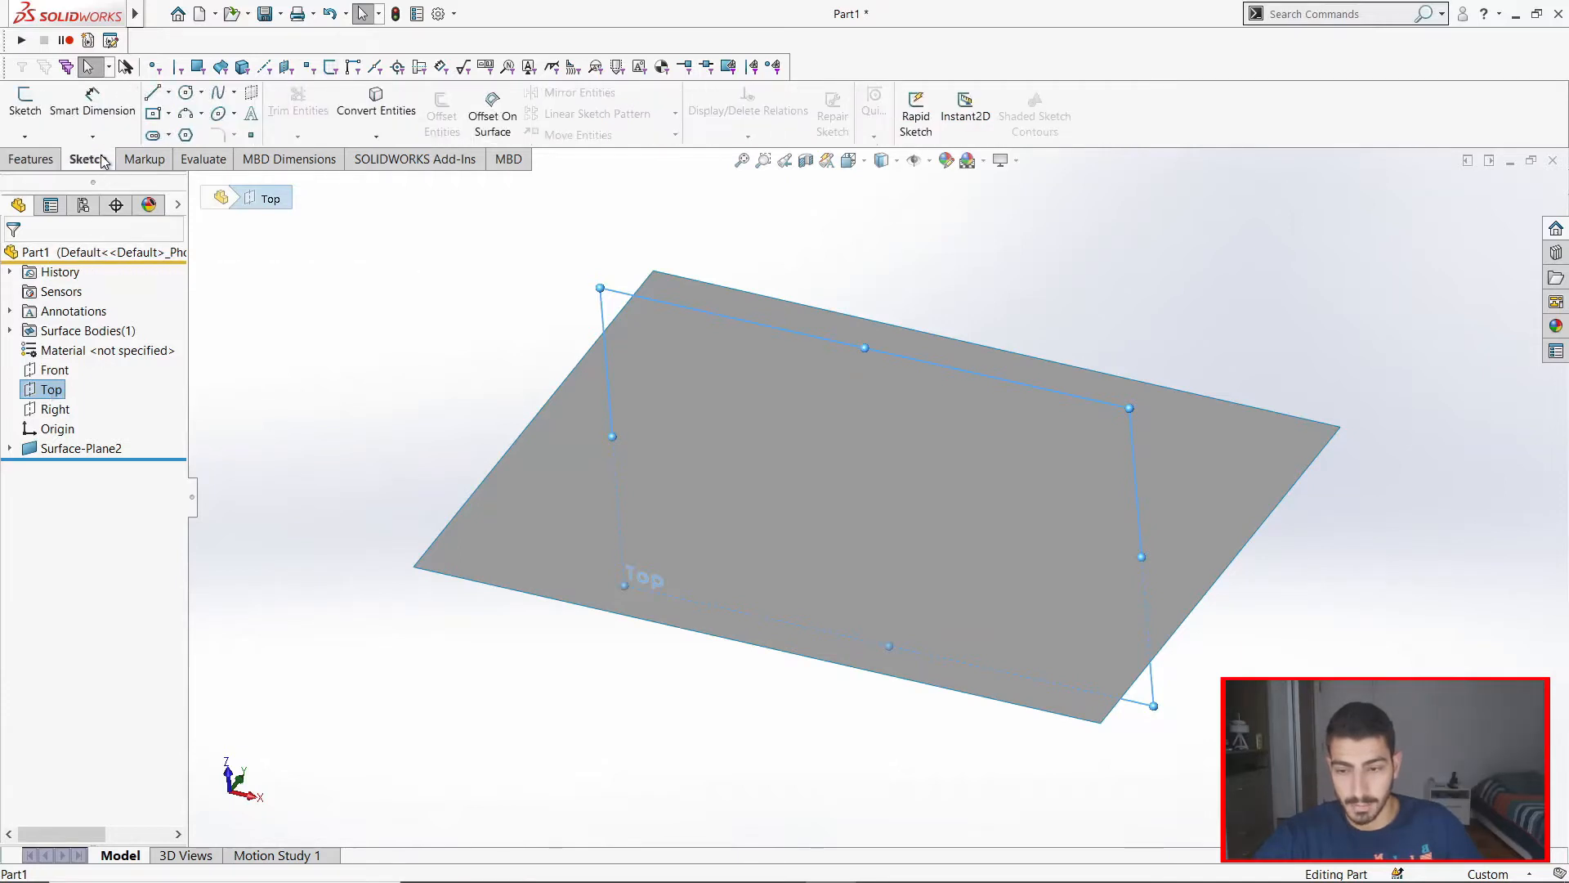
left_click(24, 108)
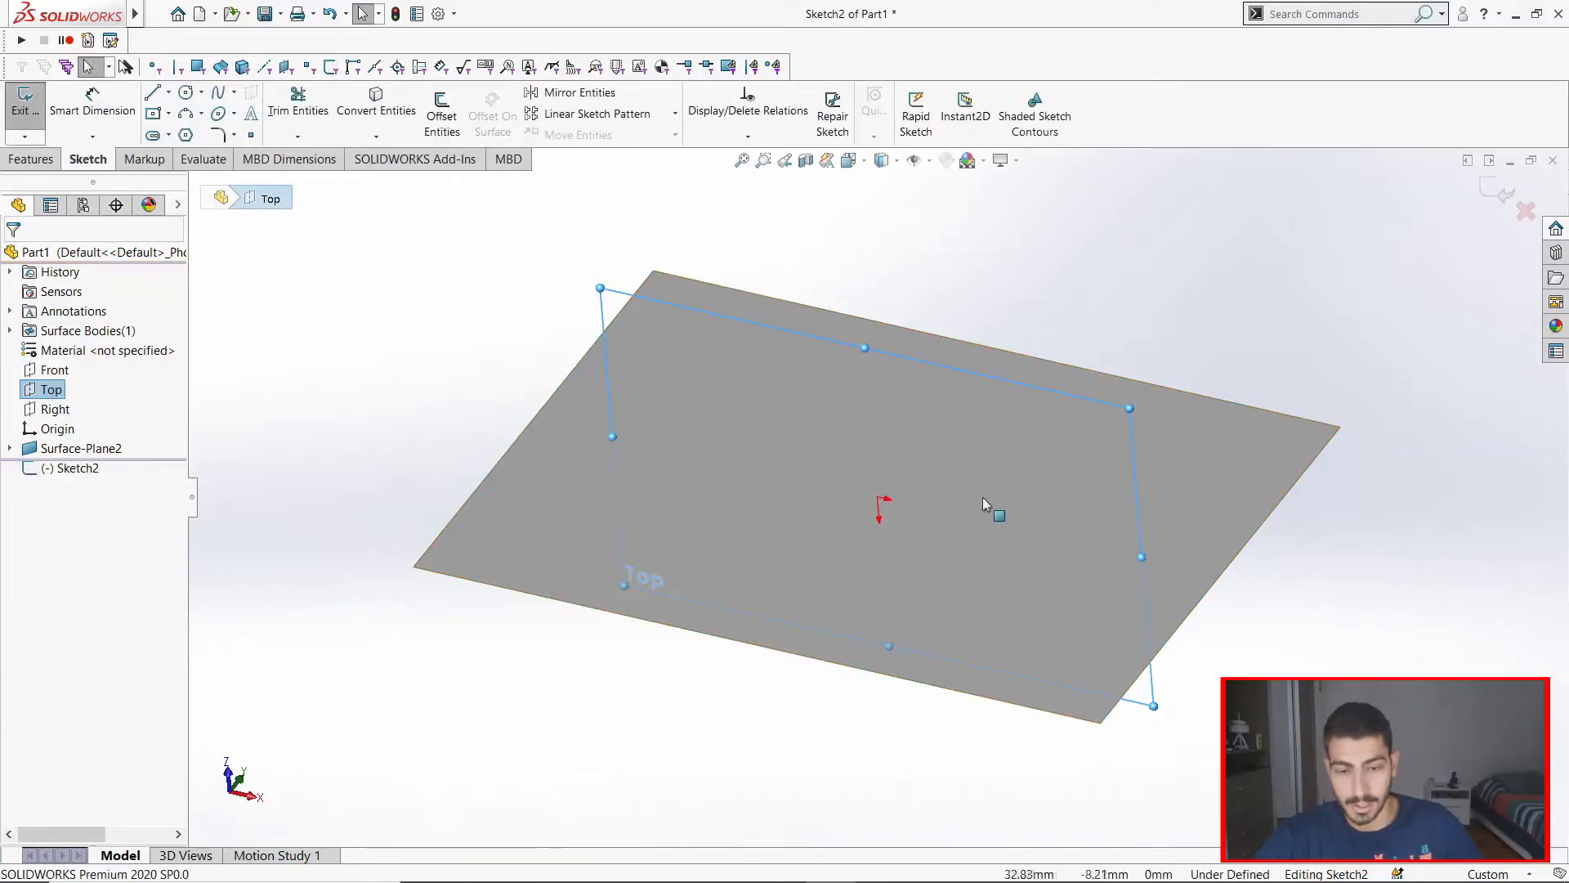
key("ctrl+8")
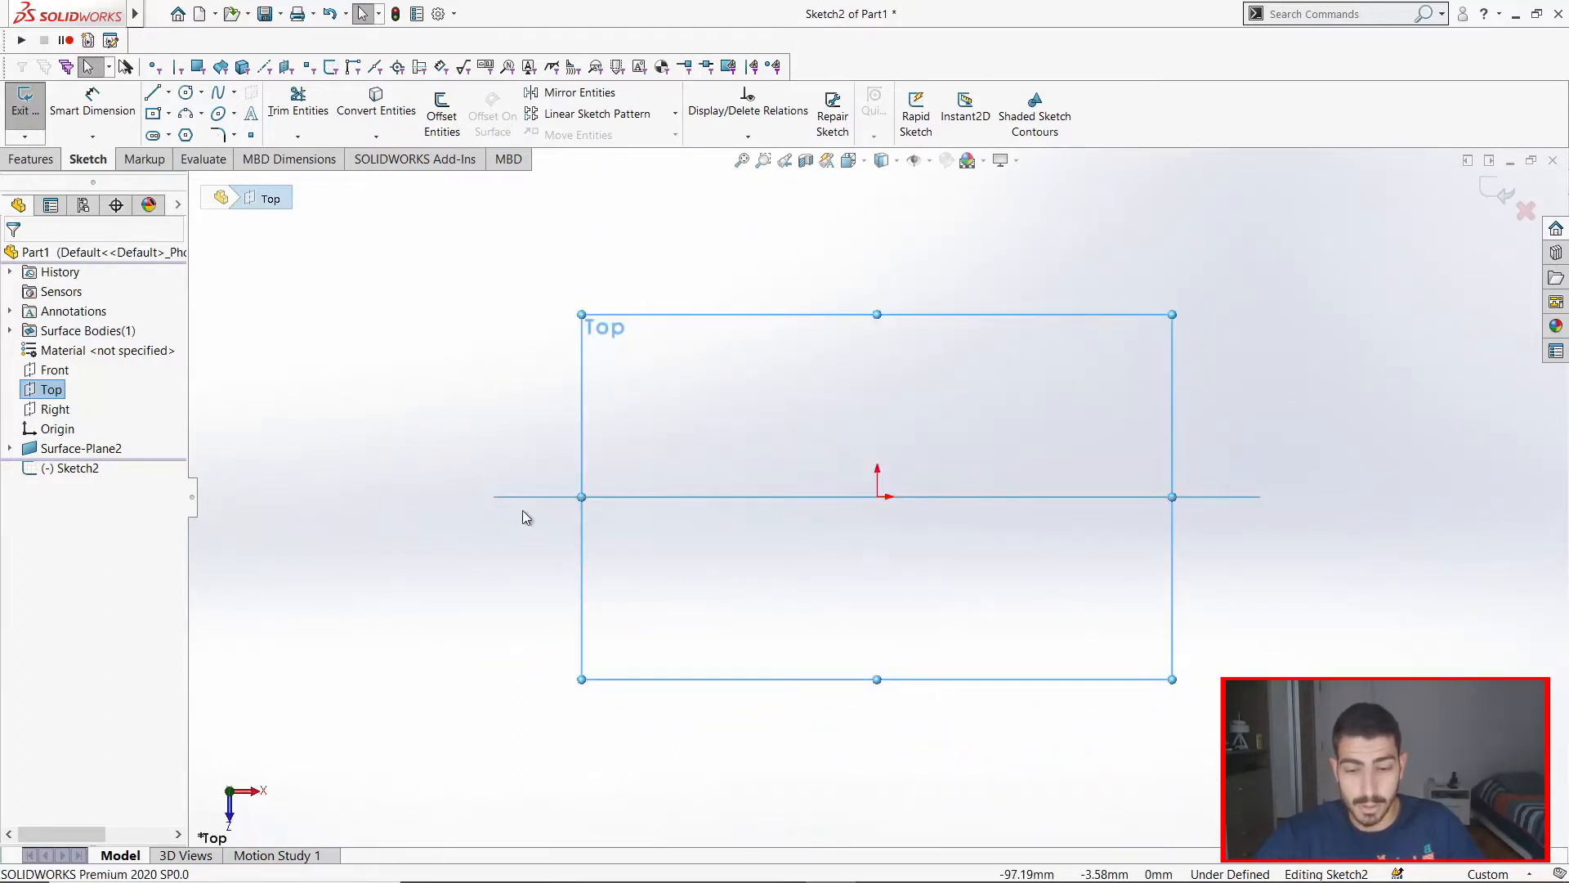
Step: Sketch a circle about 10 mm in diameter just beyond and above the left end of the planar surface
scroll(523, 511, "down", 2)
left_click(572, 485)
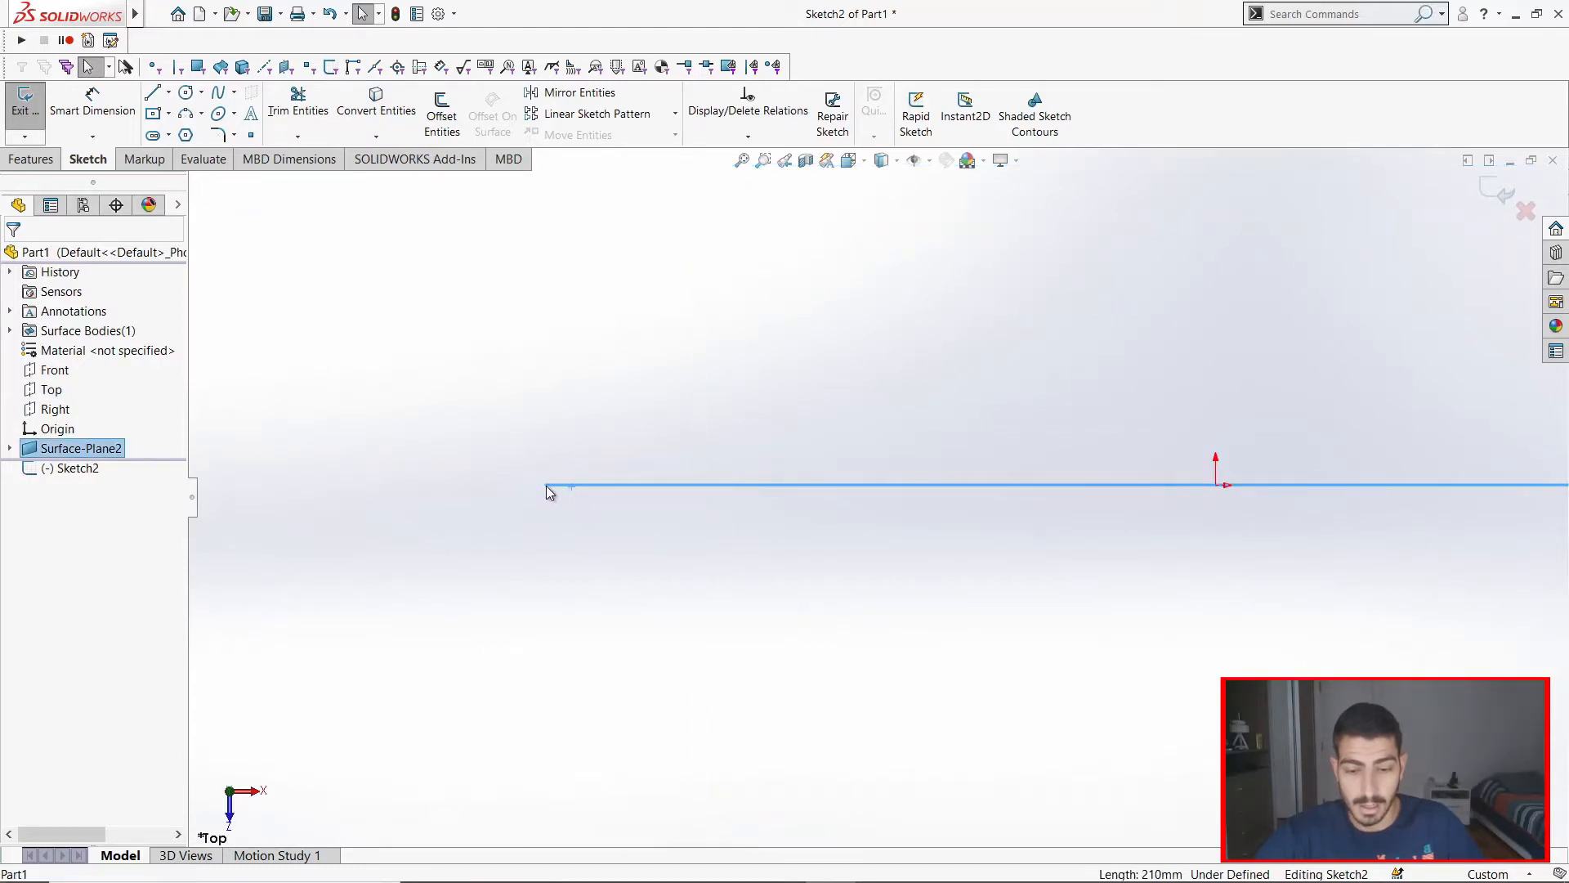
left_click(558, 518)
key("f")
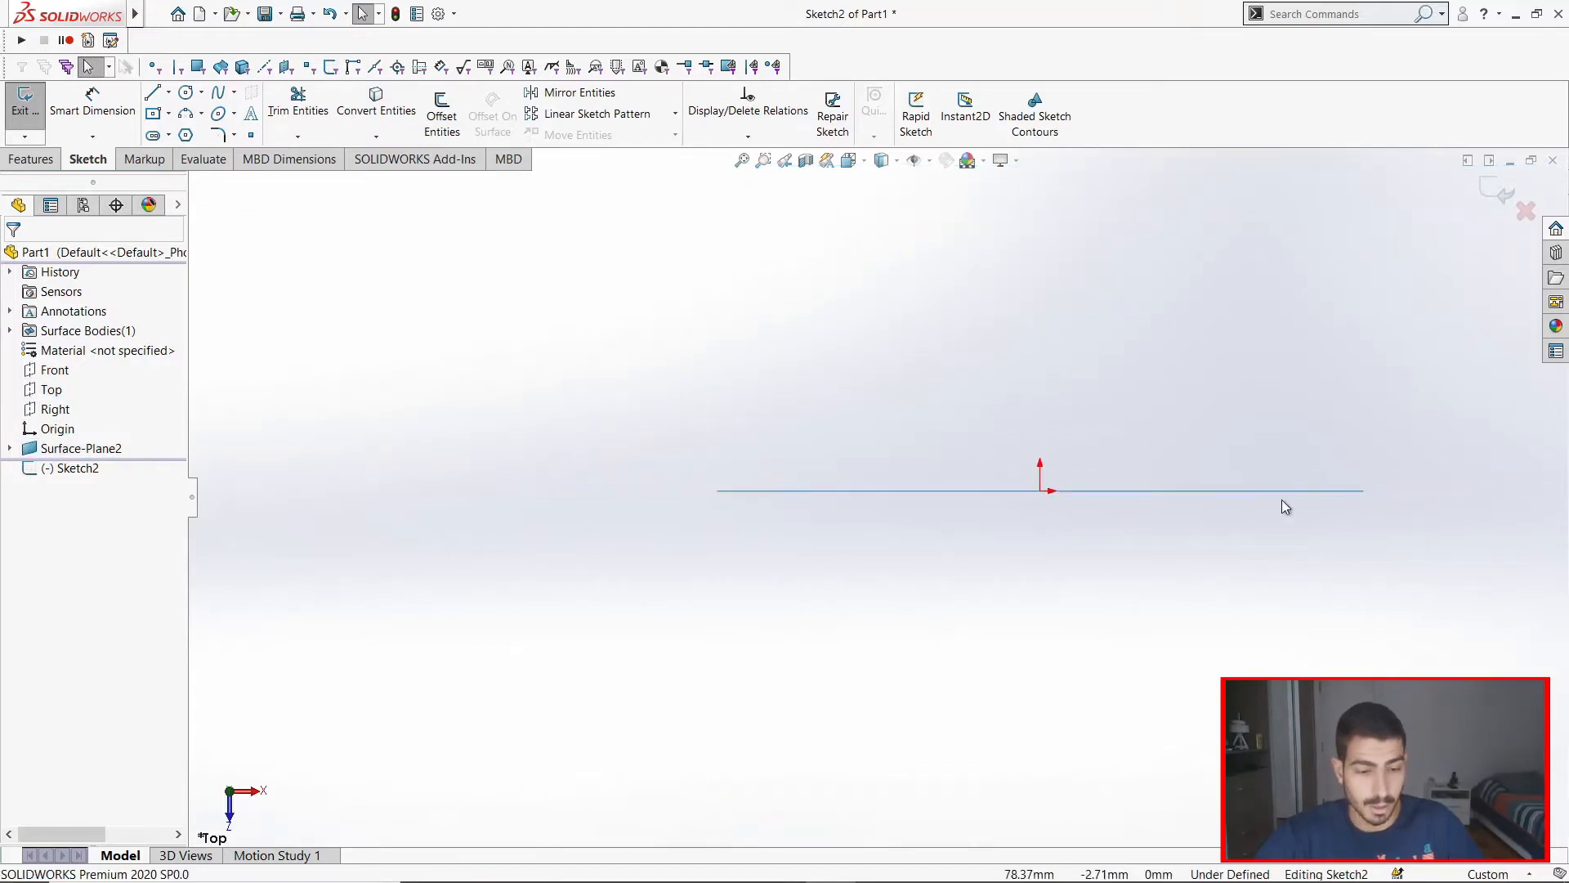
scroll(757, 518, "down", 3)
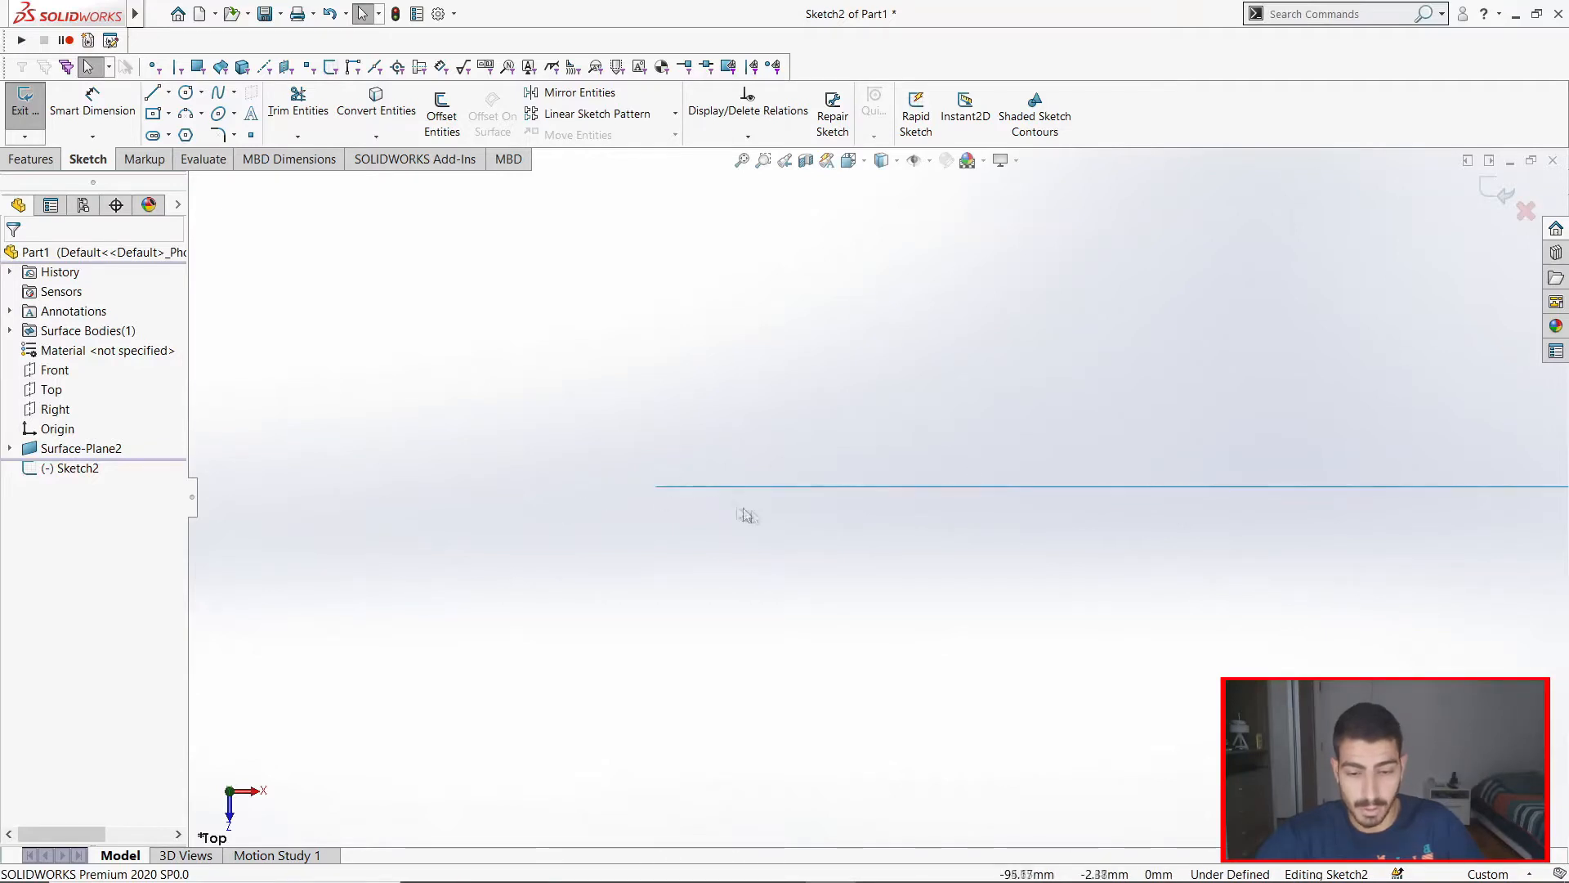
left_click(187, 93)
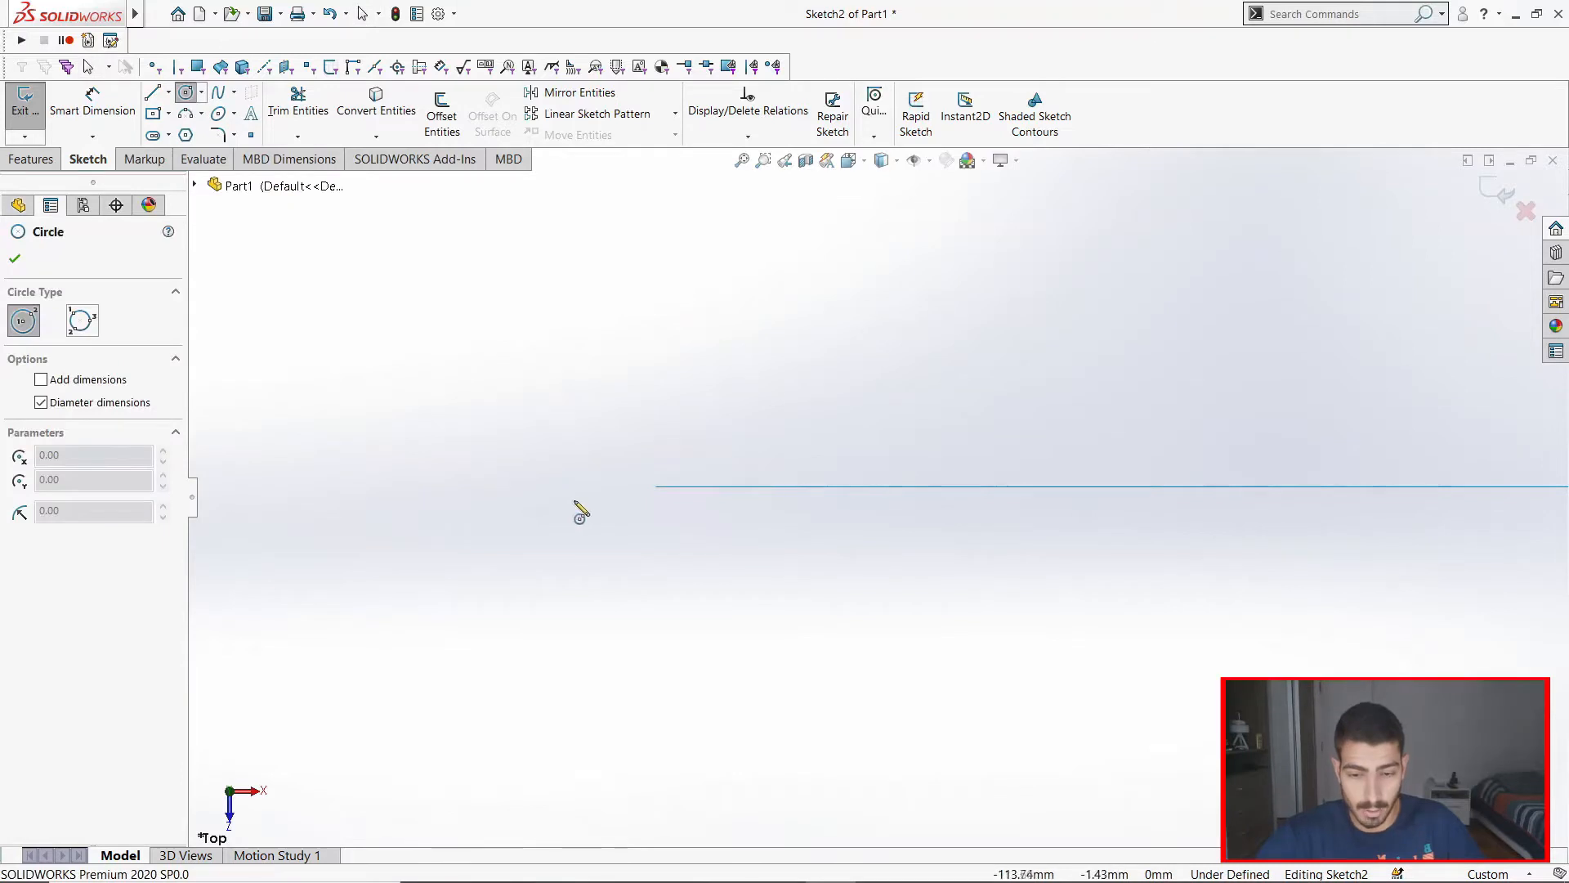
left_click_drag(491, 407, 525, 440)
key("Escape")
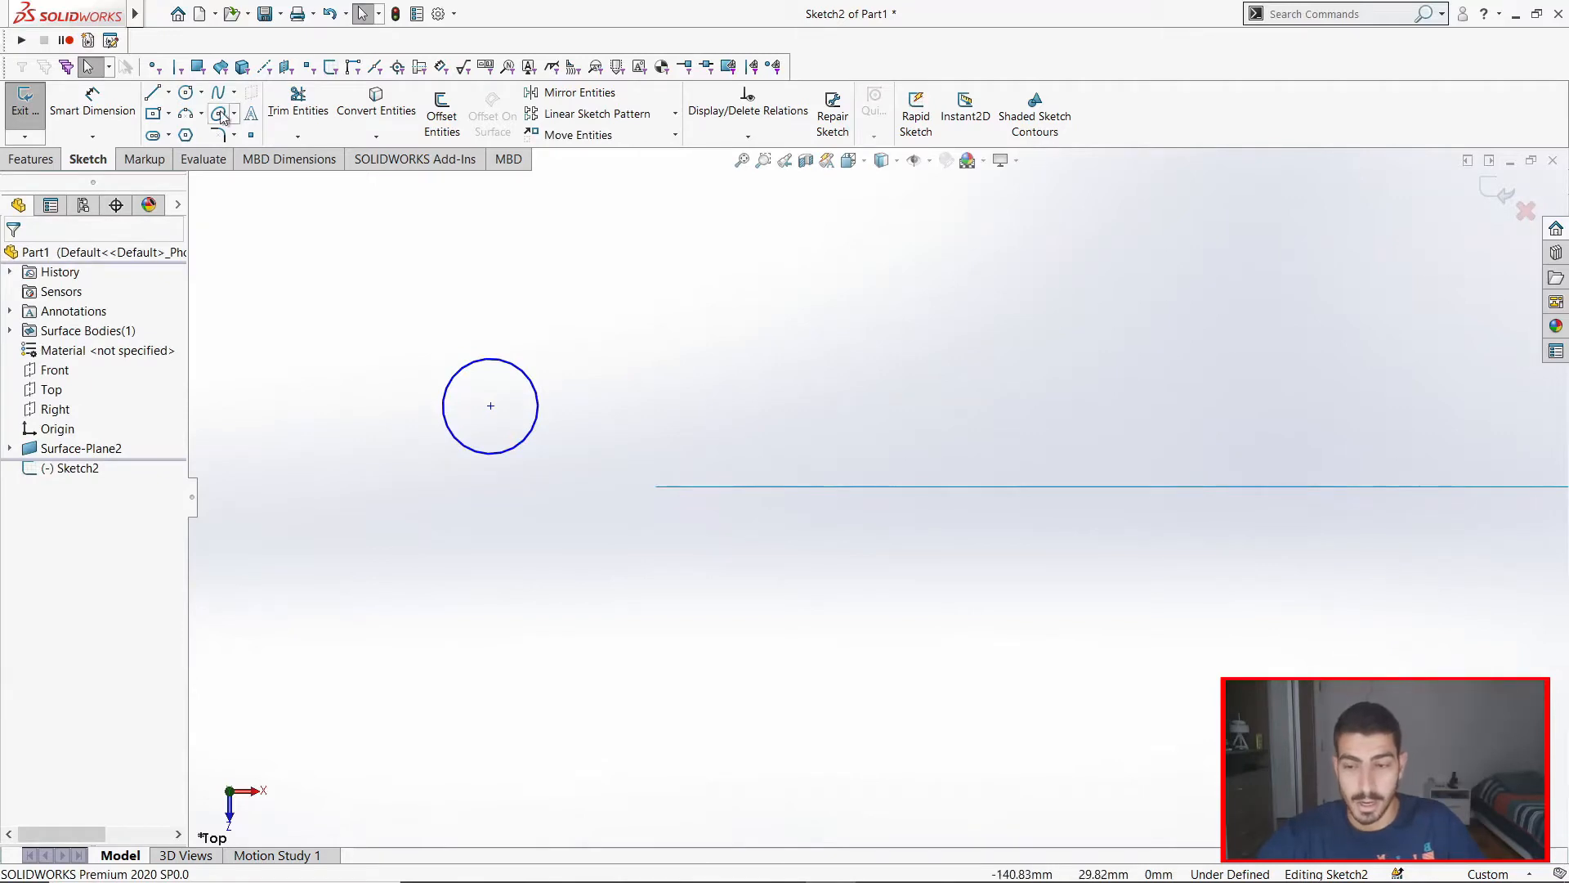
Step: Check the pole size in Microsoft Whiteboard and dimension the circle's diameter to 8 mm
key("alt+Tab")
key("alt+Tab")
left_click(90, 102)
left_click(523, 381)
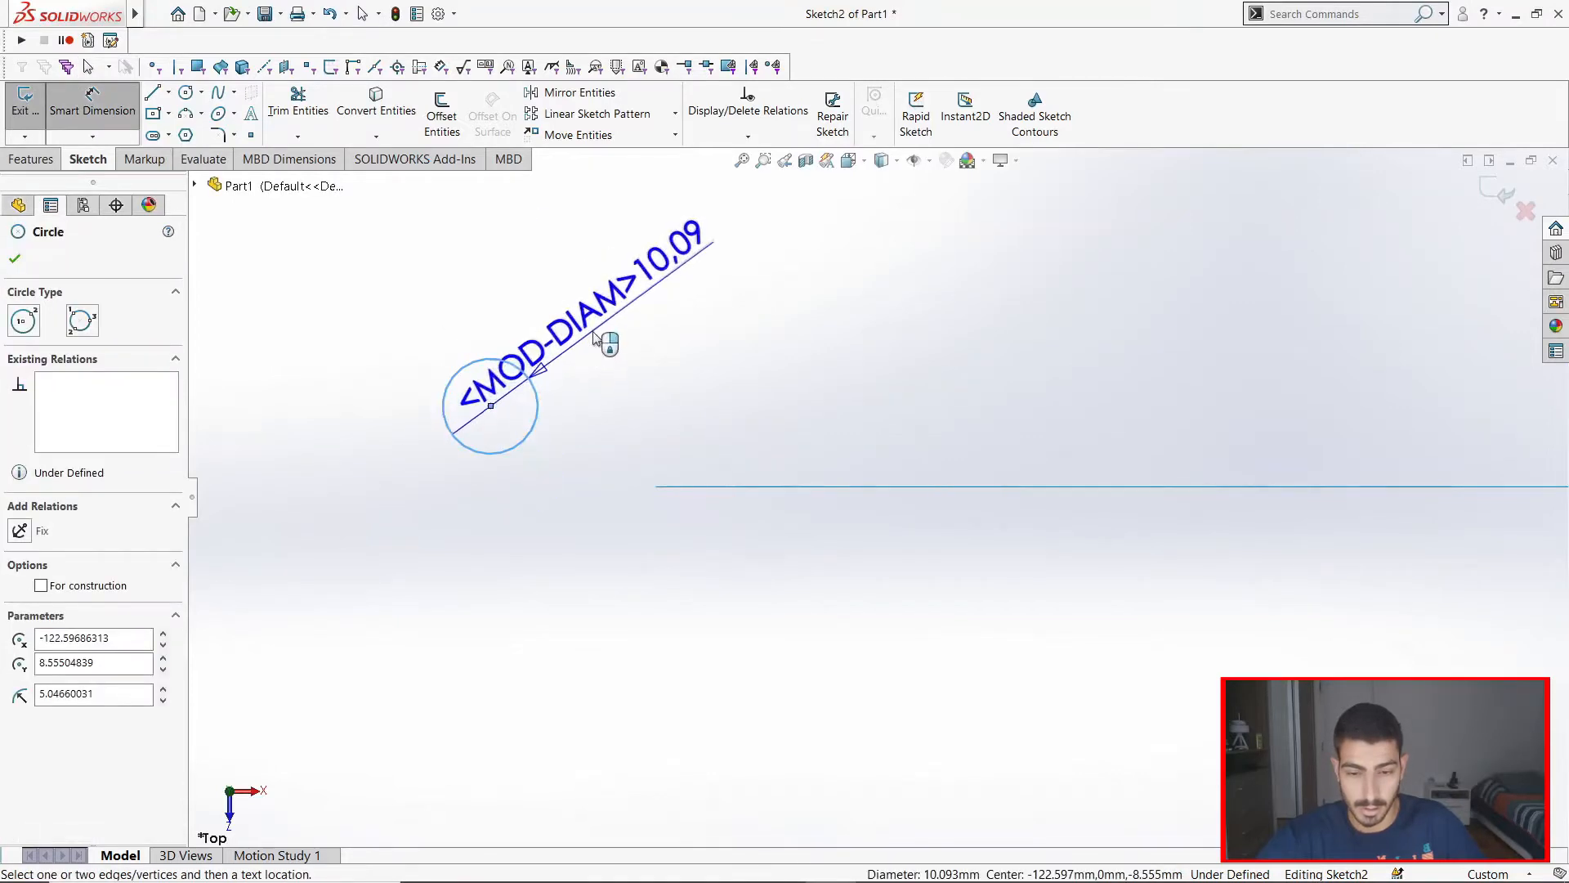
left_click(603, 337)
type("8mm")
key("Return")
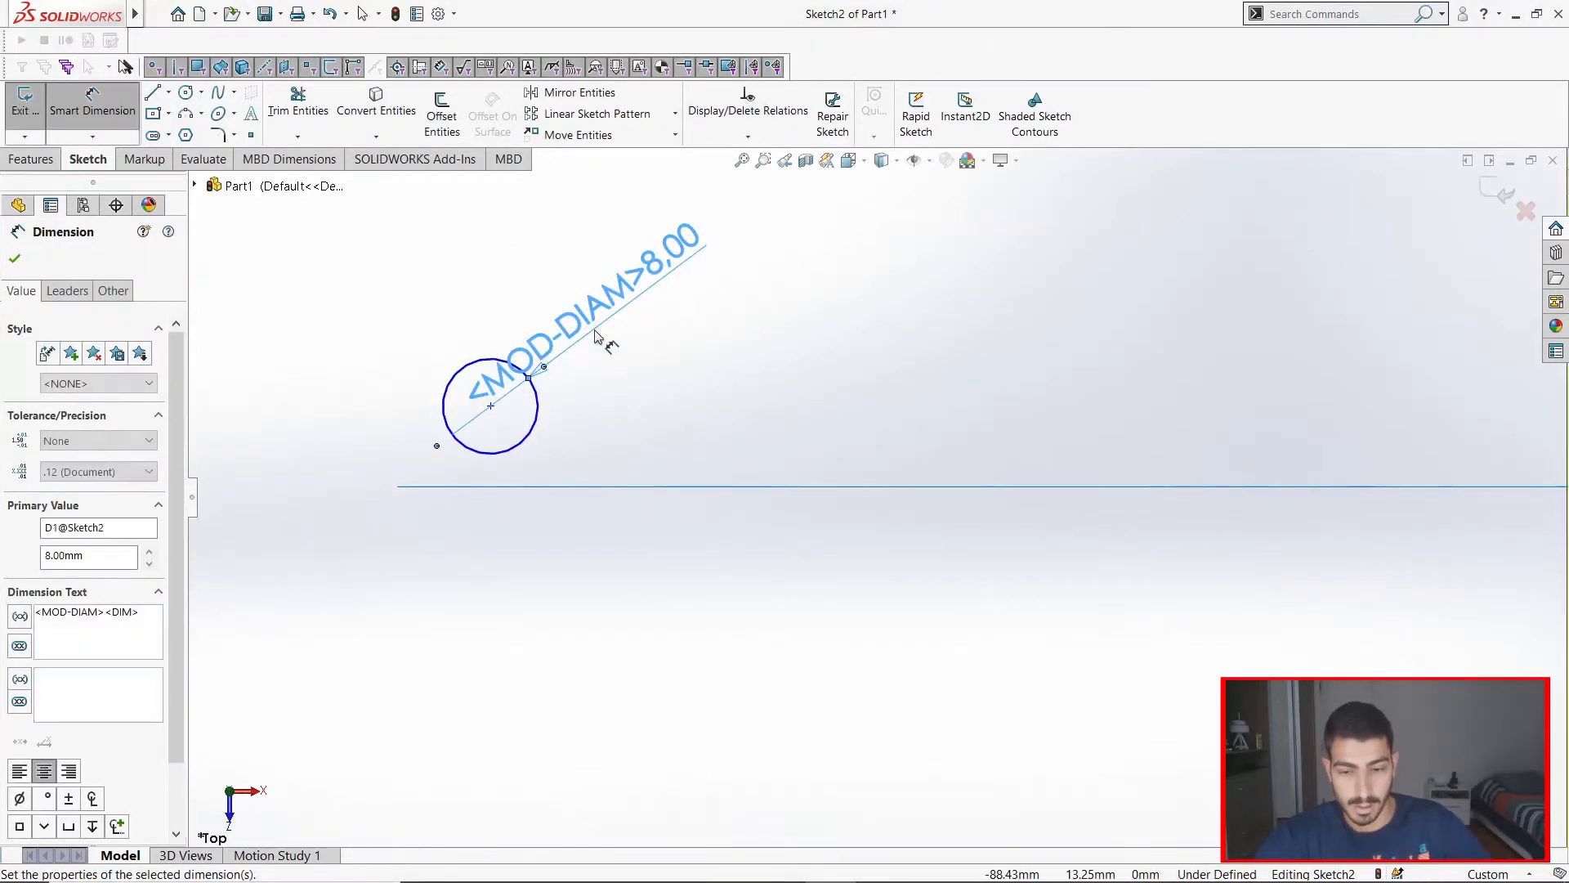
Step: Move the 8 mm circle below and outward from the surface's left end, centred at about X -116.8 mm, Z 8.5 mm
left_click(624, 478)
scroll(879, 505, "up", 4)
scroll(722, 462, "down", 3)
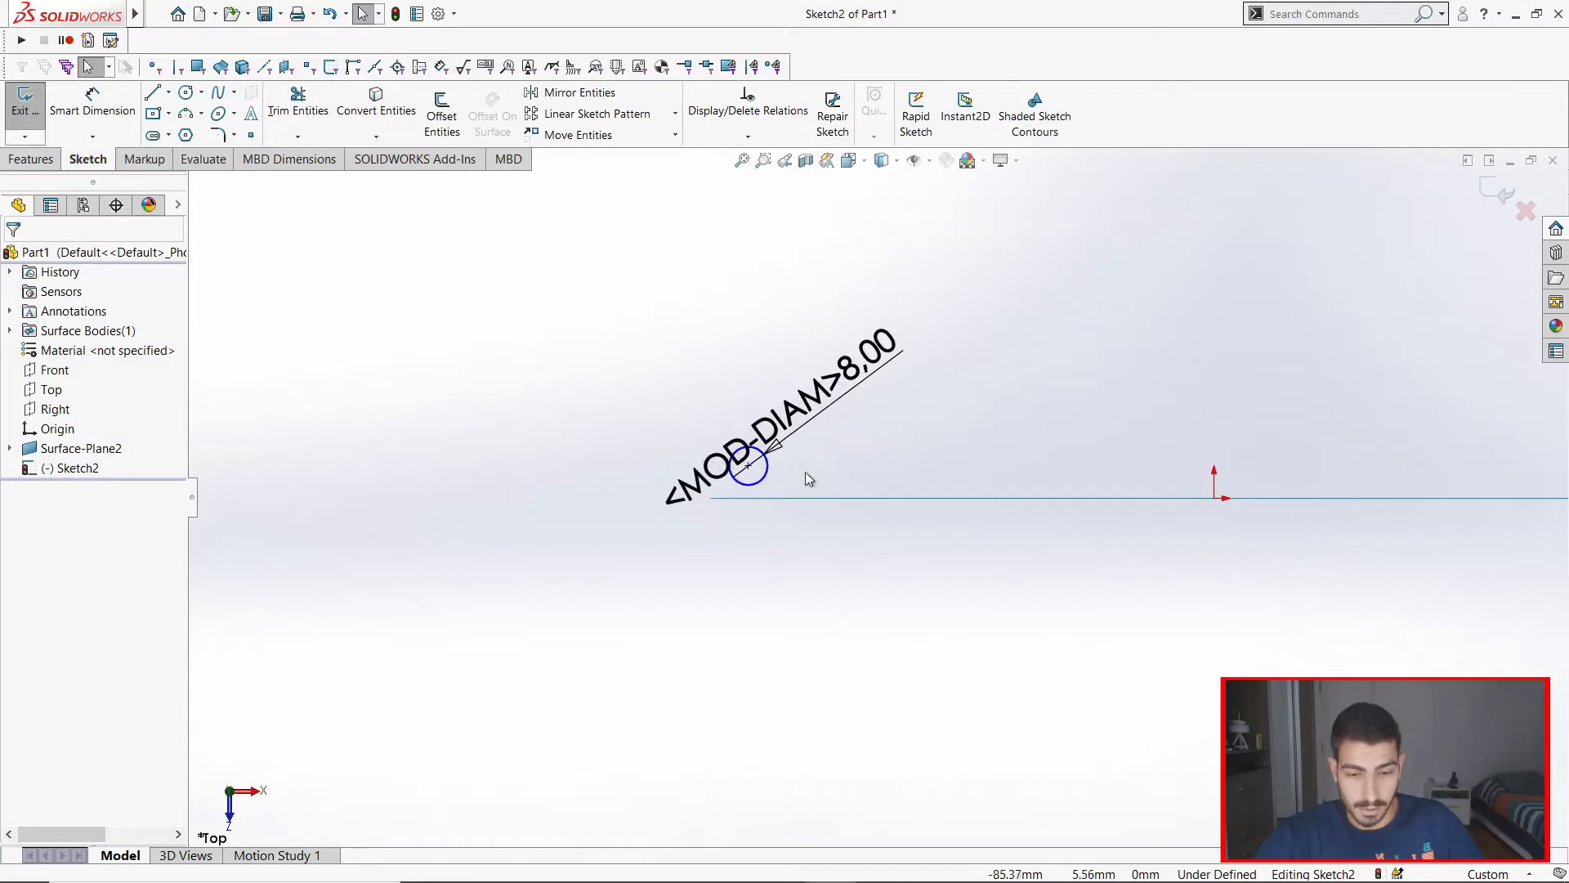
left_click_drag(788, 449, 535, 615)
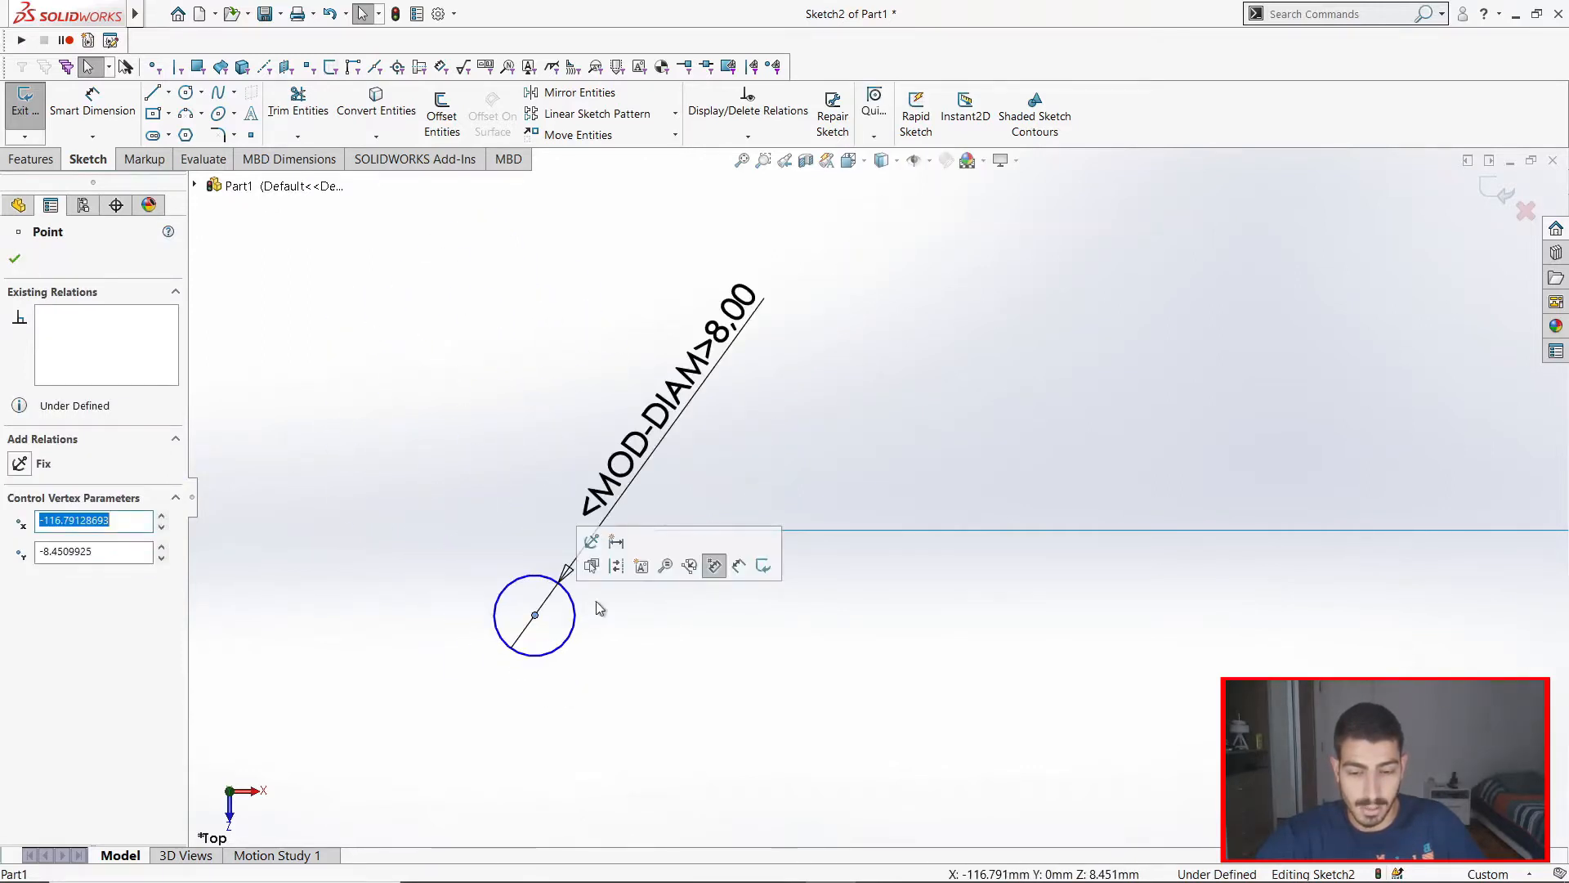
left_click(575, 618)
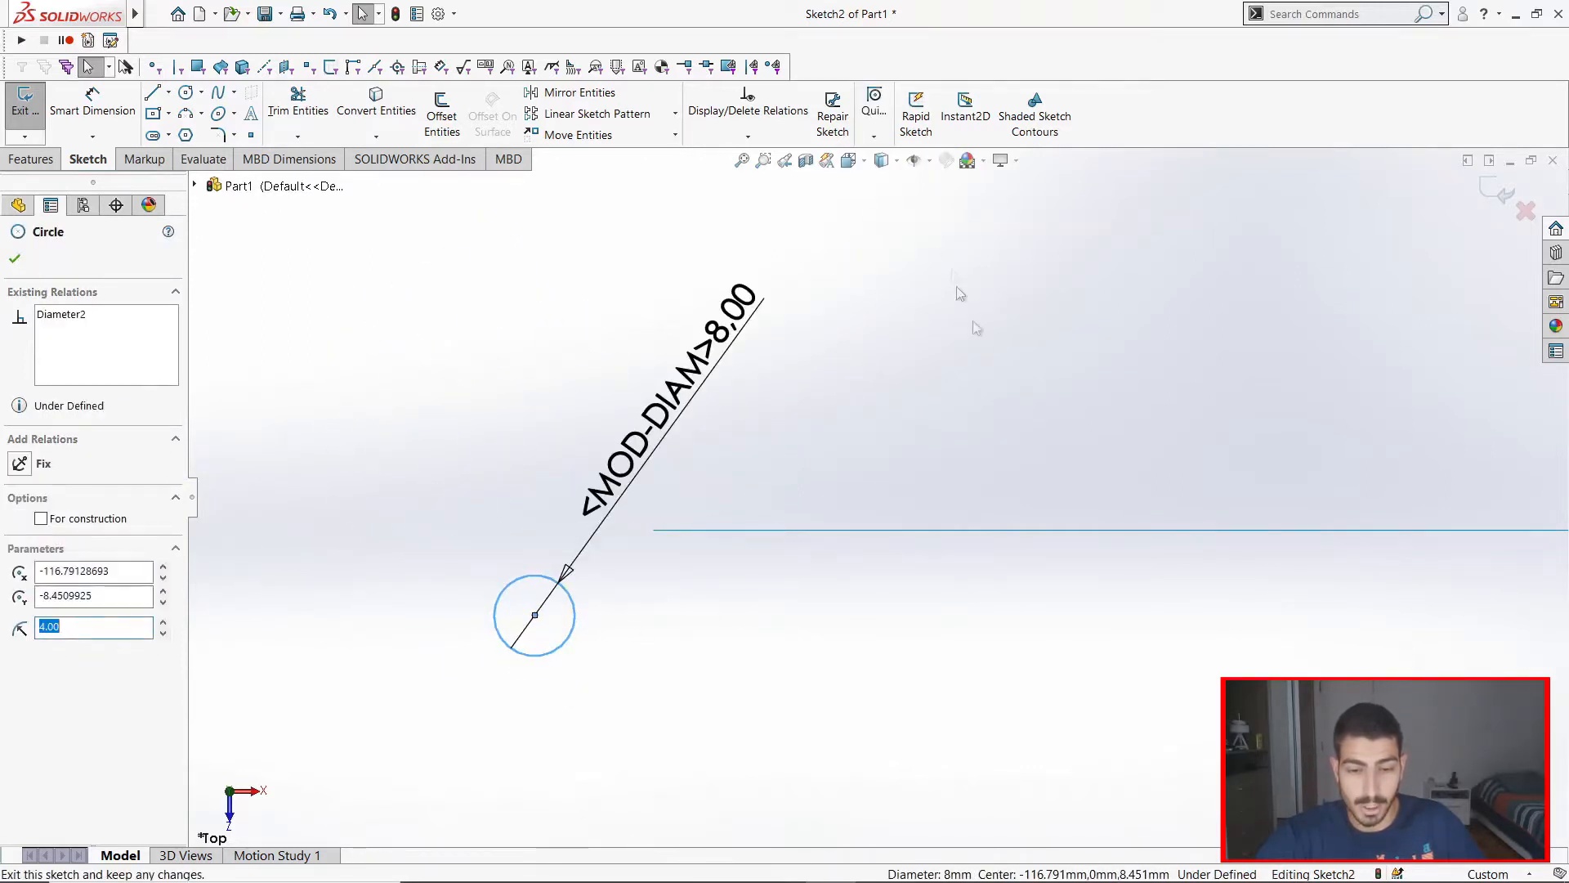
left_click(606, 648)
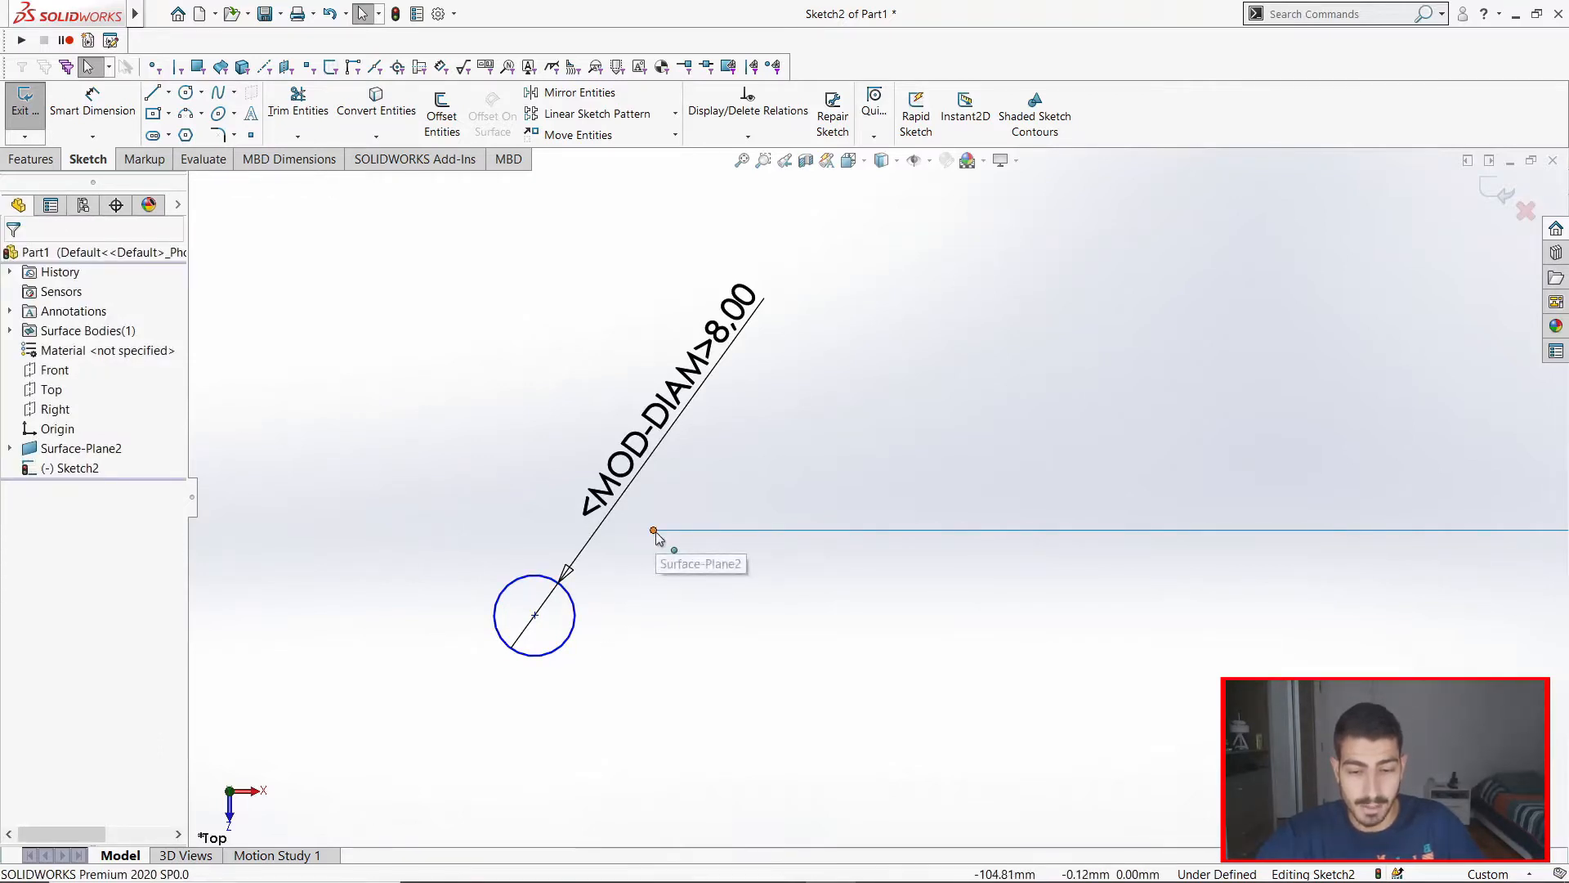
scroll(656, 532, "down", 2)
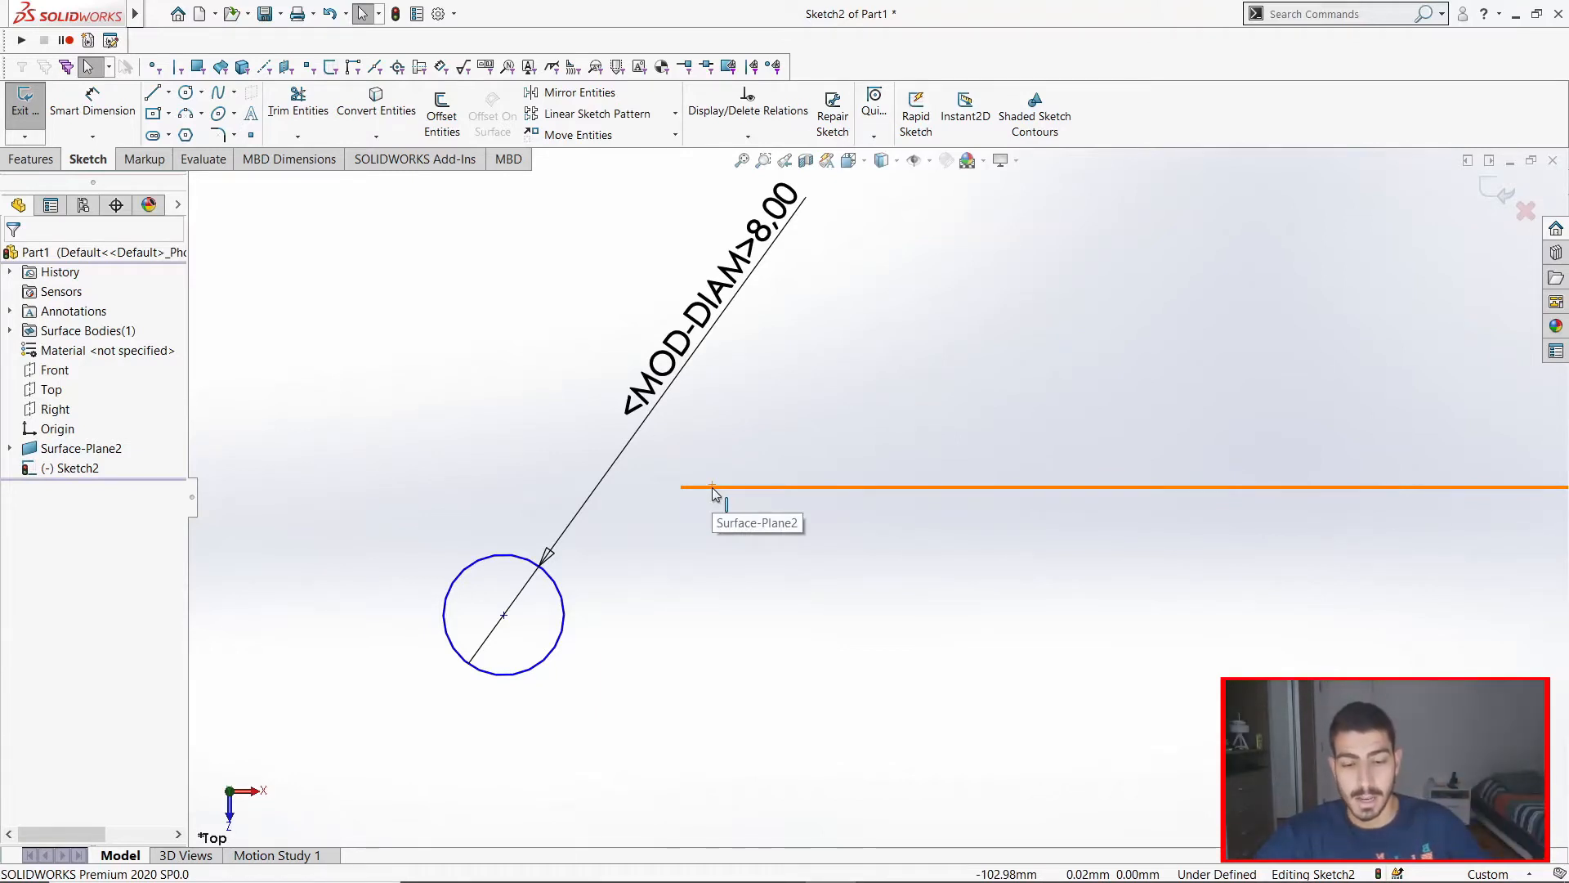
Step: Try a concentric relation between the circle and the surface's left end vertex, undo it, and make them coincident instead
left_click(570, 613)
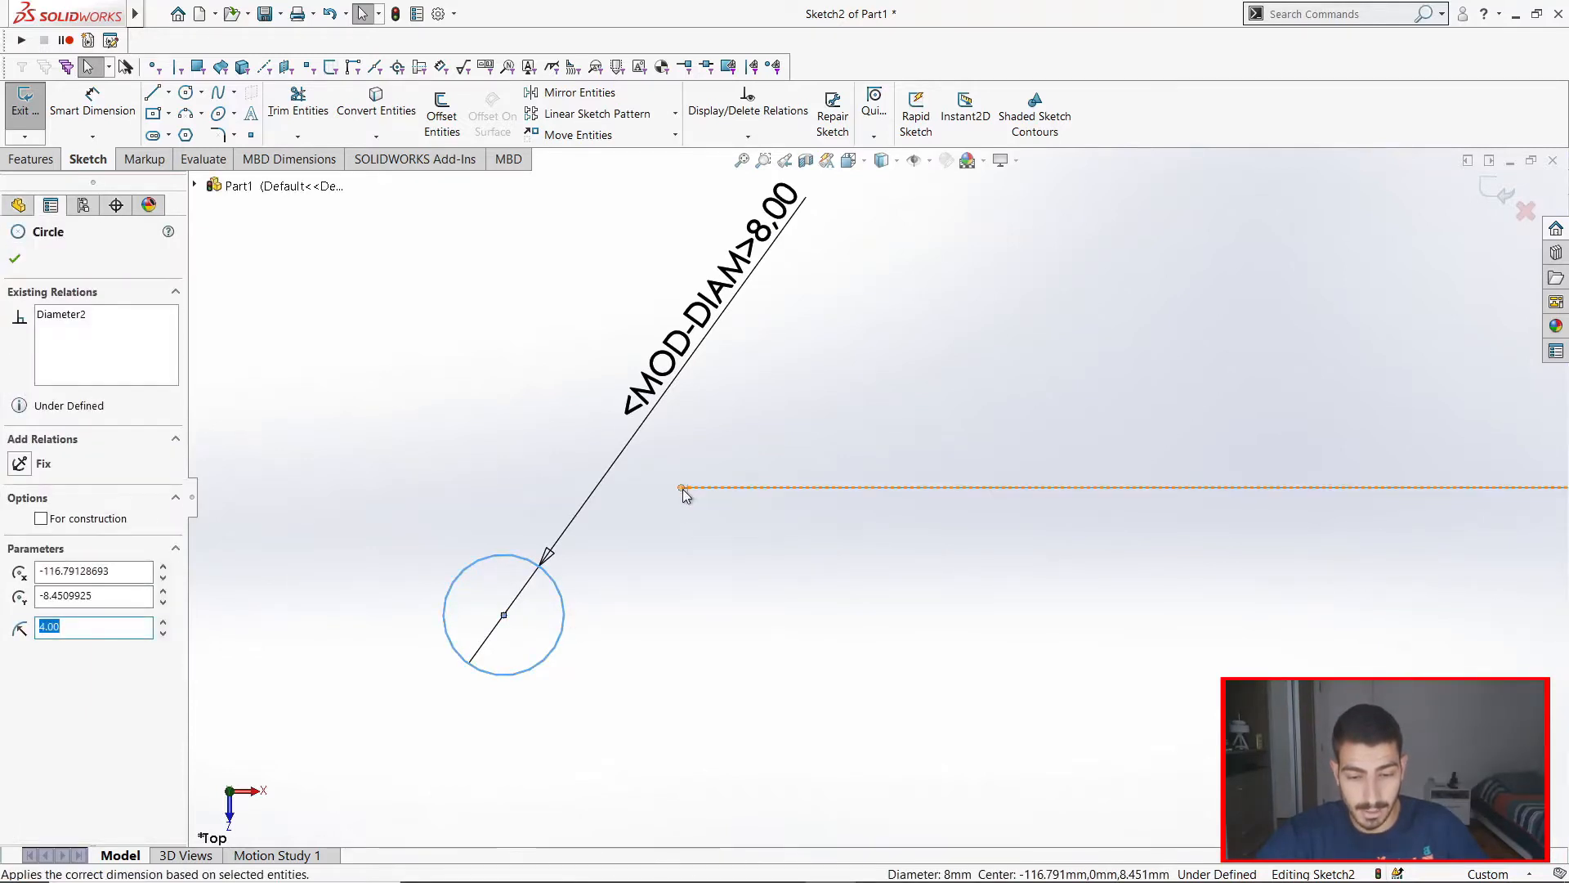
left_click(682, 489, "ctrl")
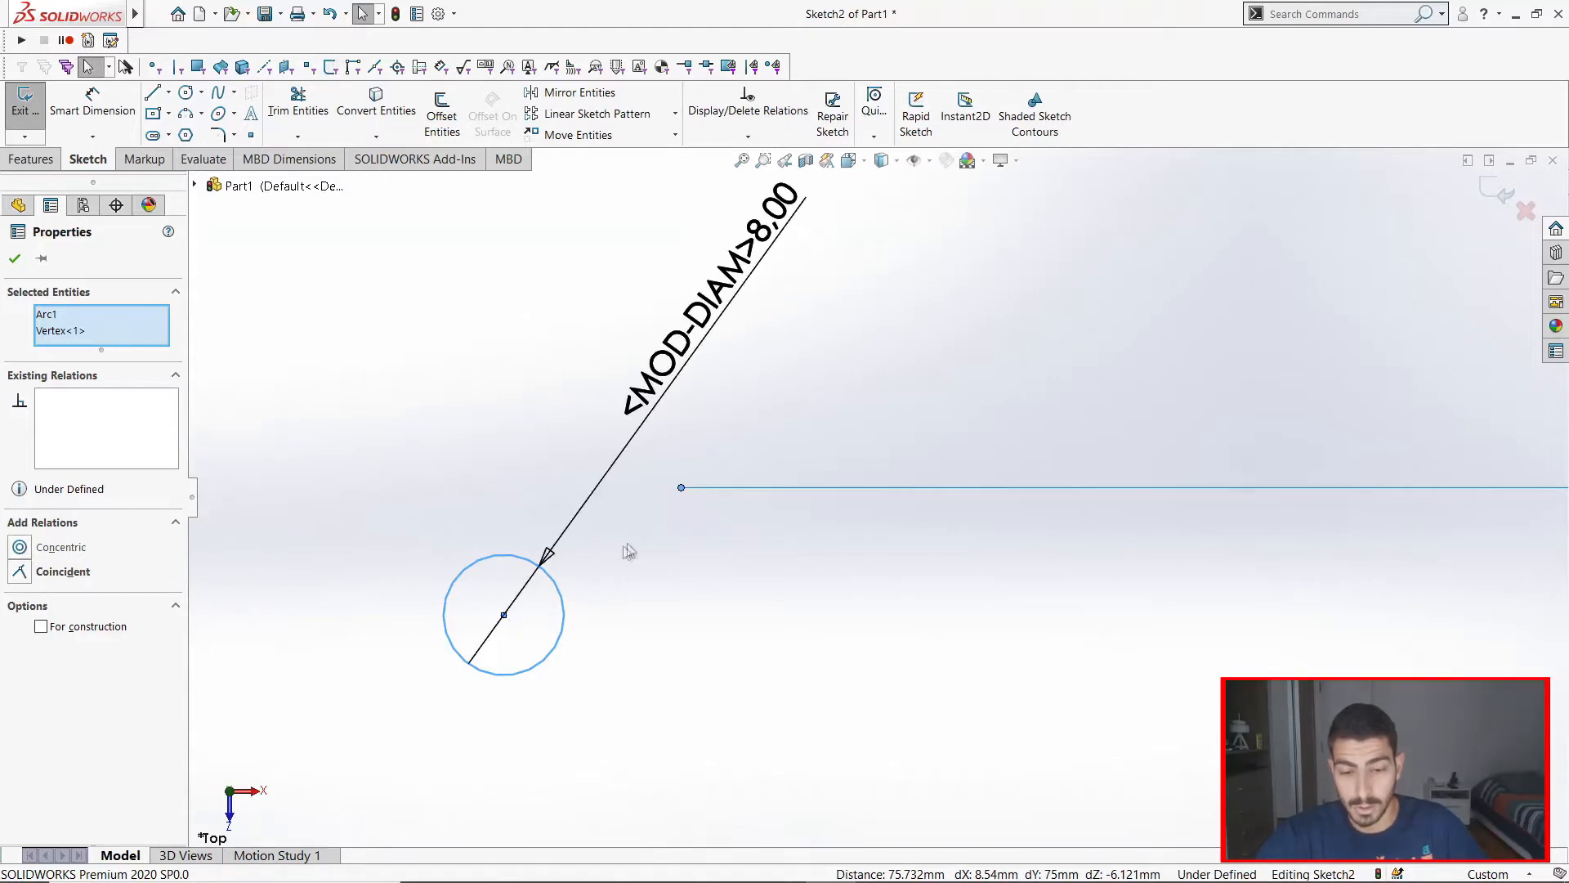
left_click(20, 549)
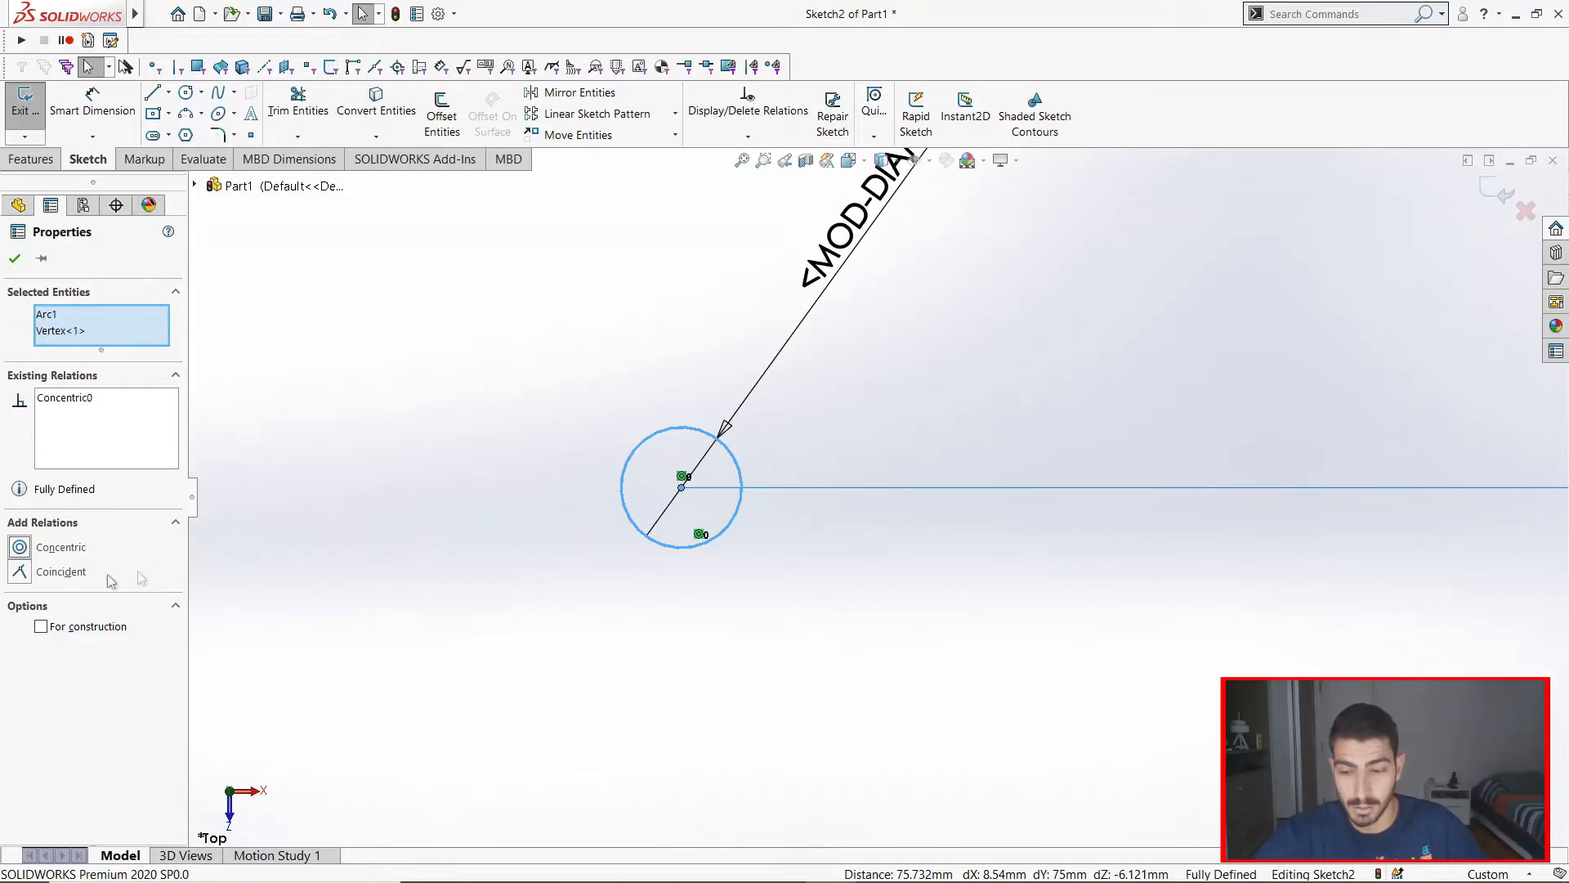
key("ctrl+z")
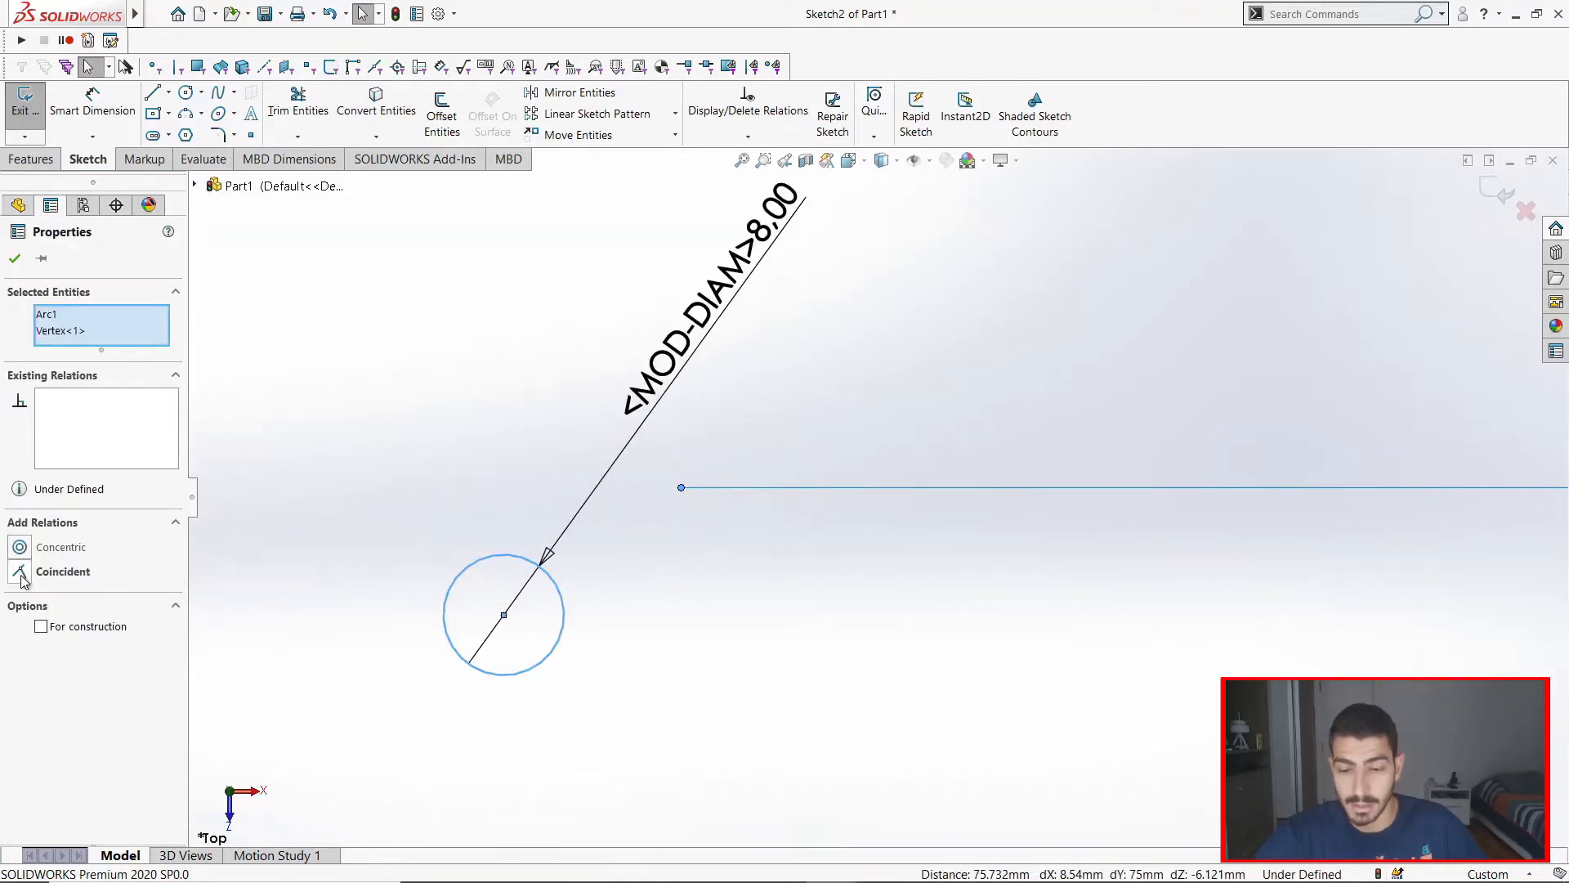
left_click(20, 572)
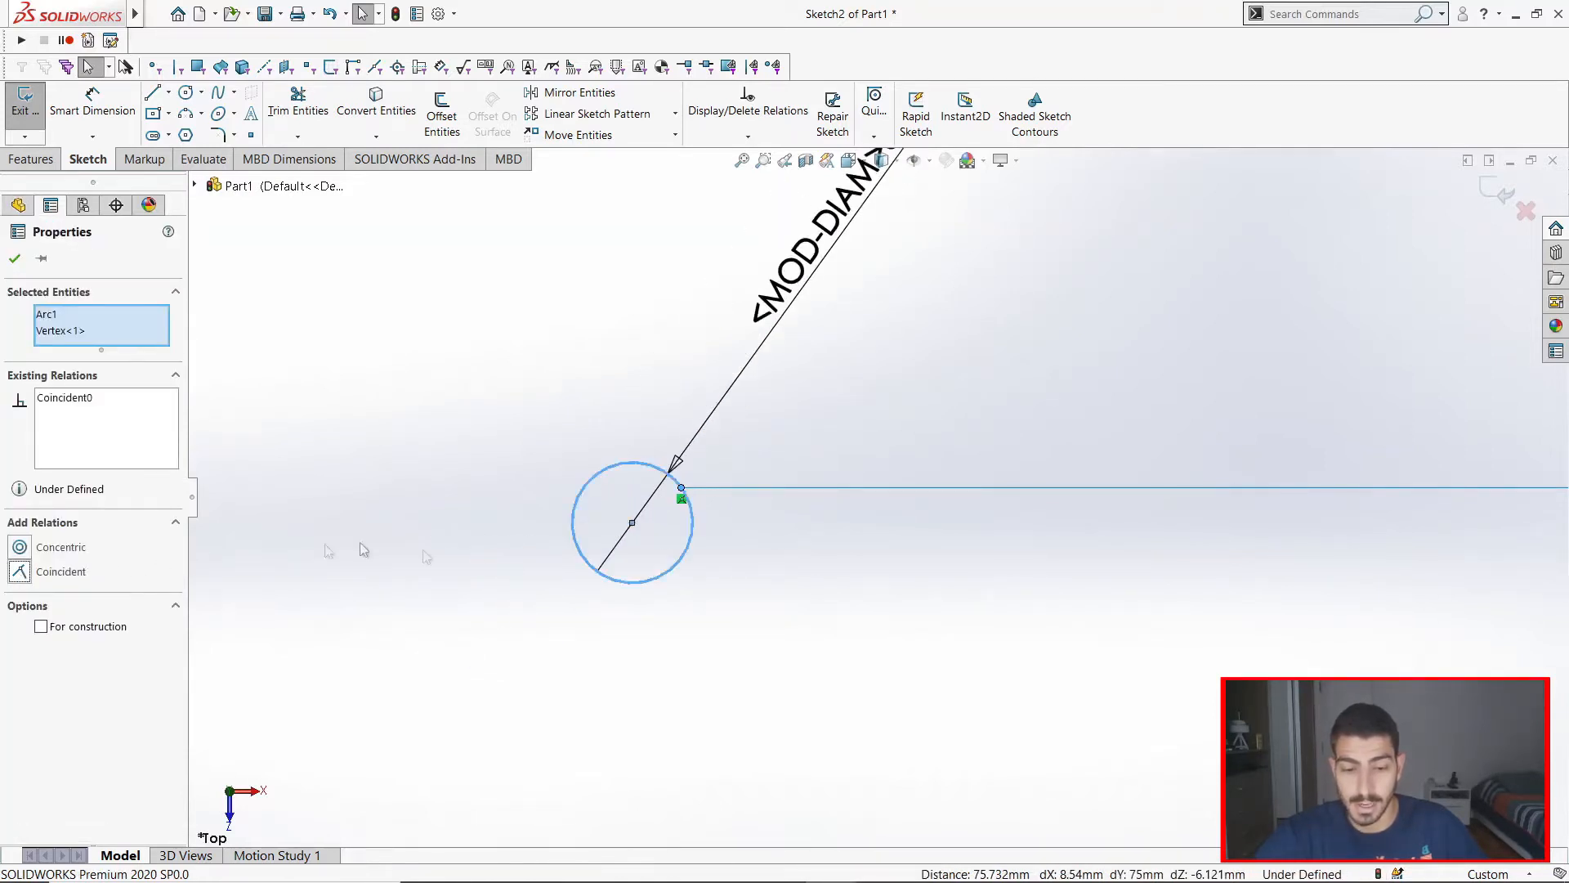
left_click(696, 636)
Step: Align the circle's centre with the surface's left end vertex using a horizontal relation
left_click(590, 565)
key("Escape")
left_click_drag(634, 526, 615, 566)
left_click(718, 518)
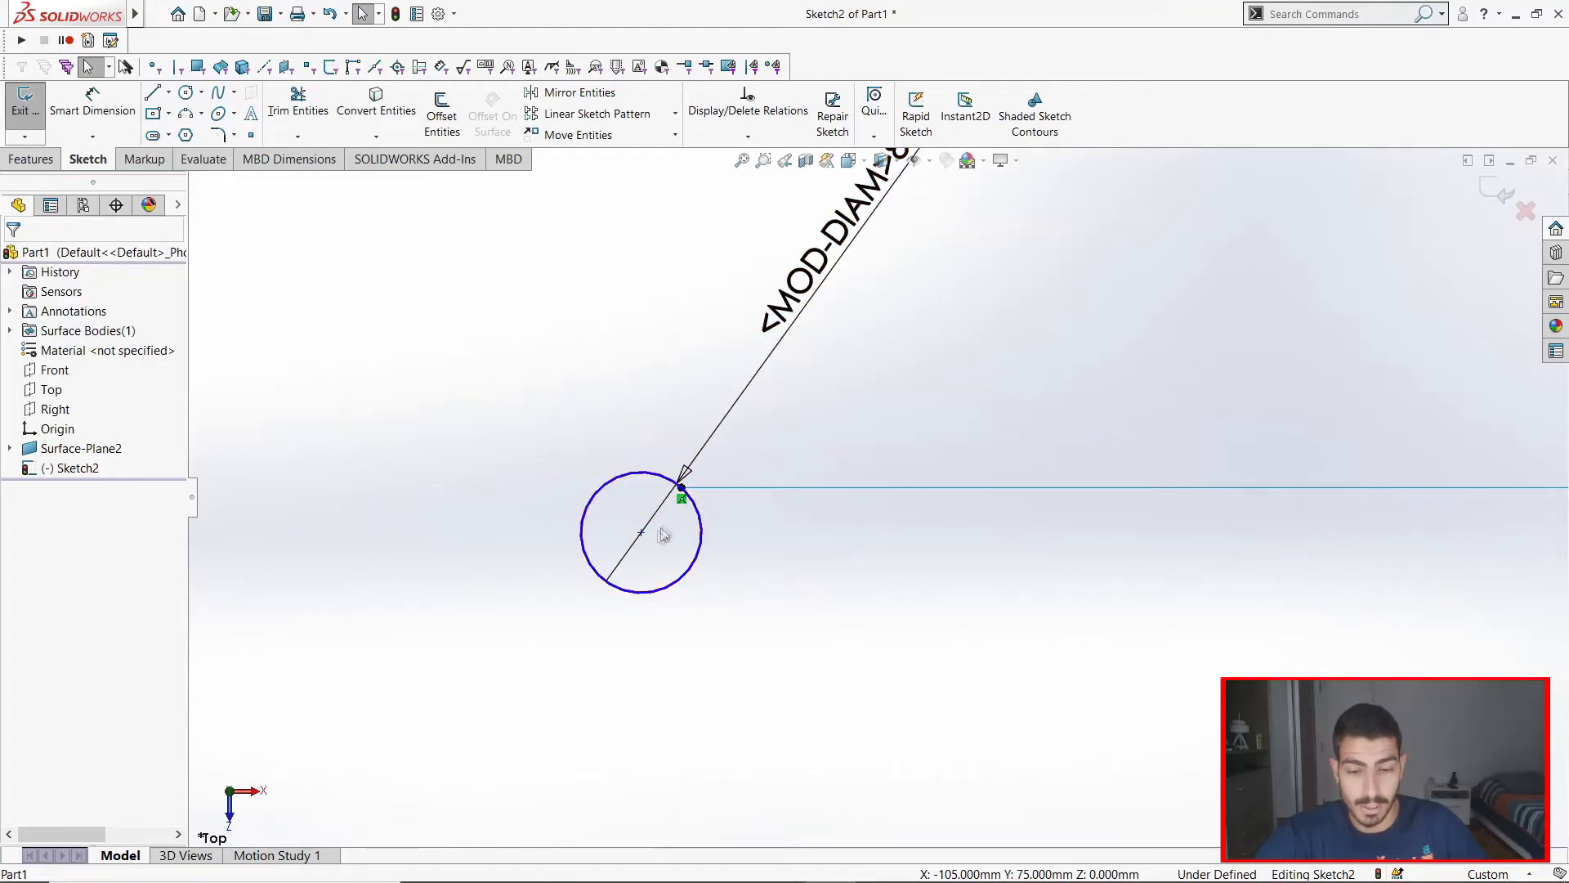
left_click(682, 489)
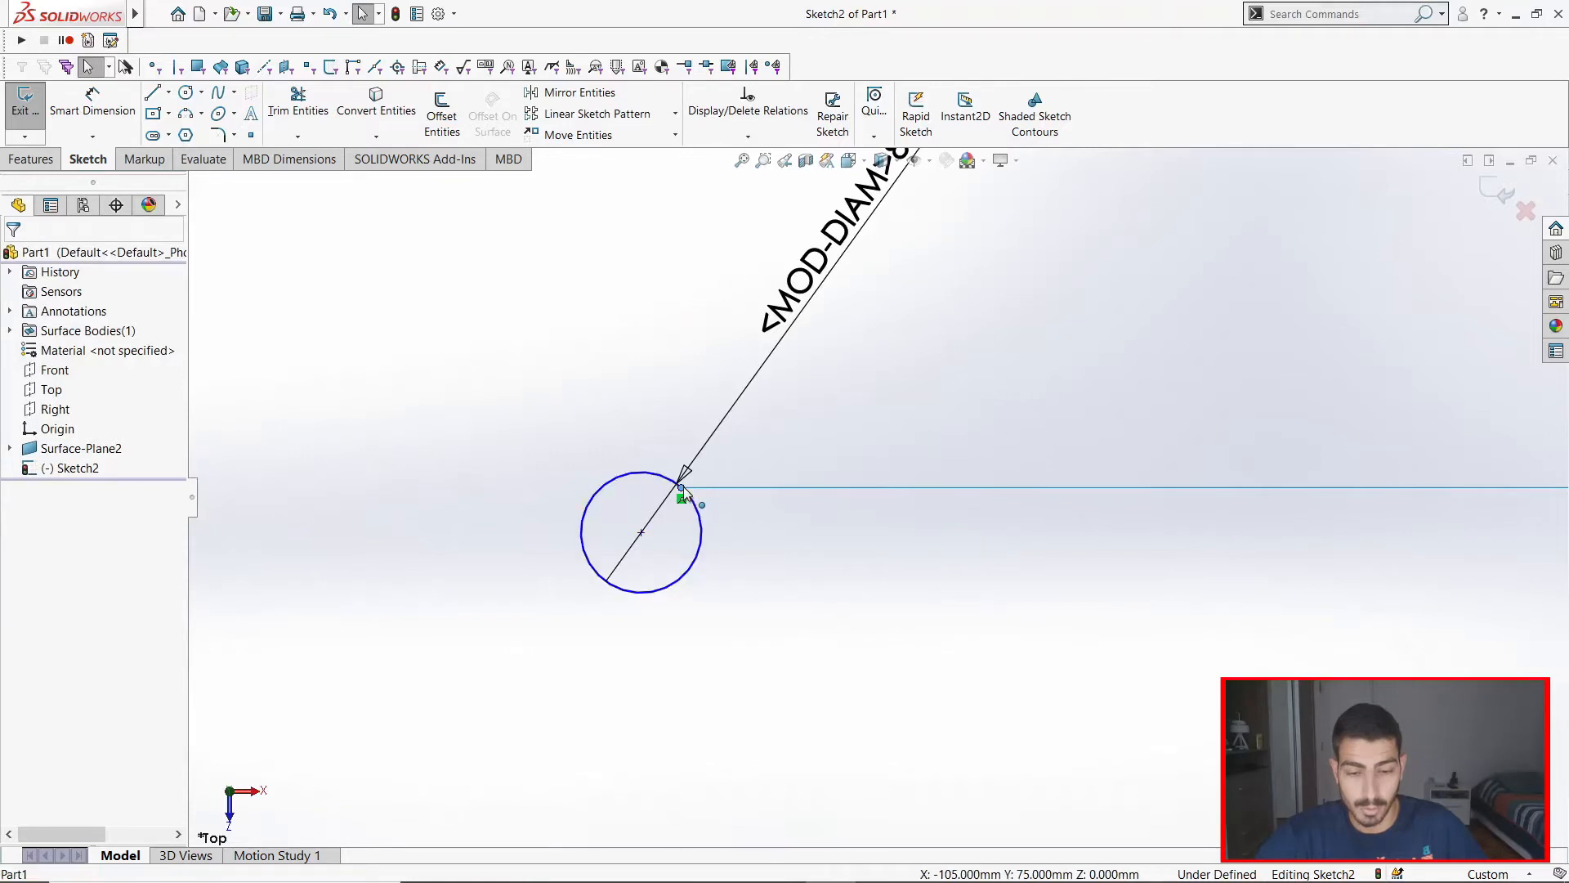
left_click(641, 533, "ctrl")
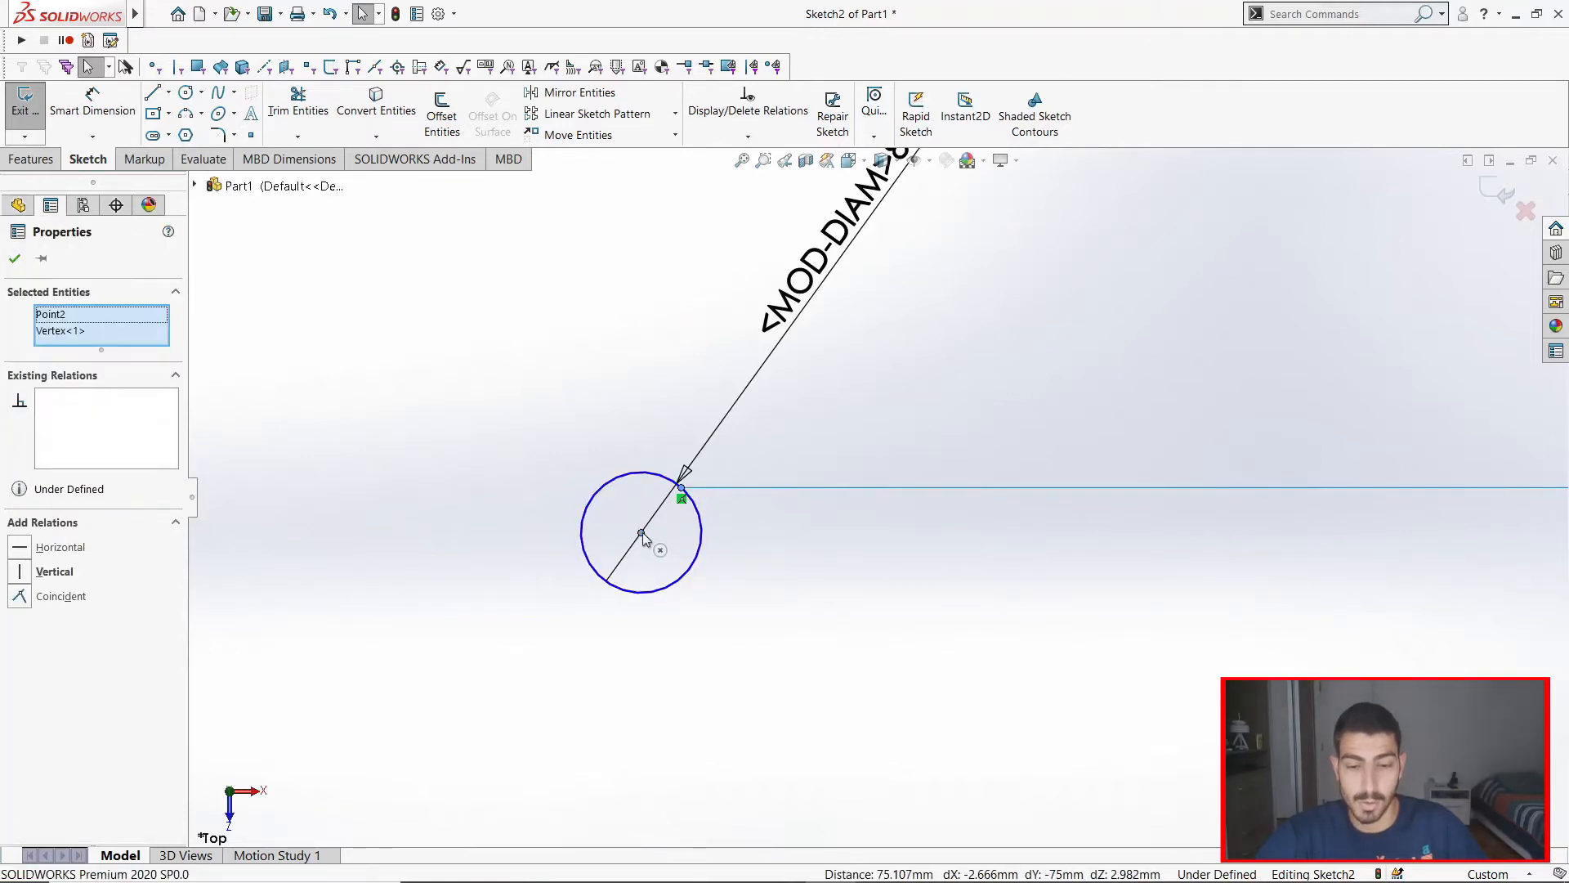
left_click(22, 555)
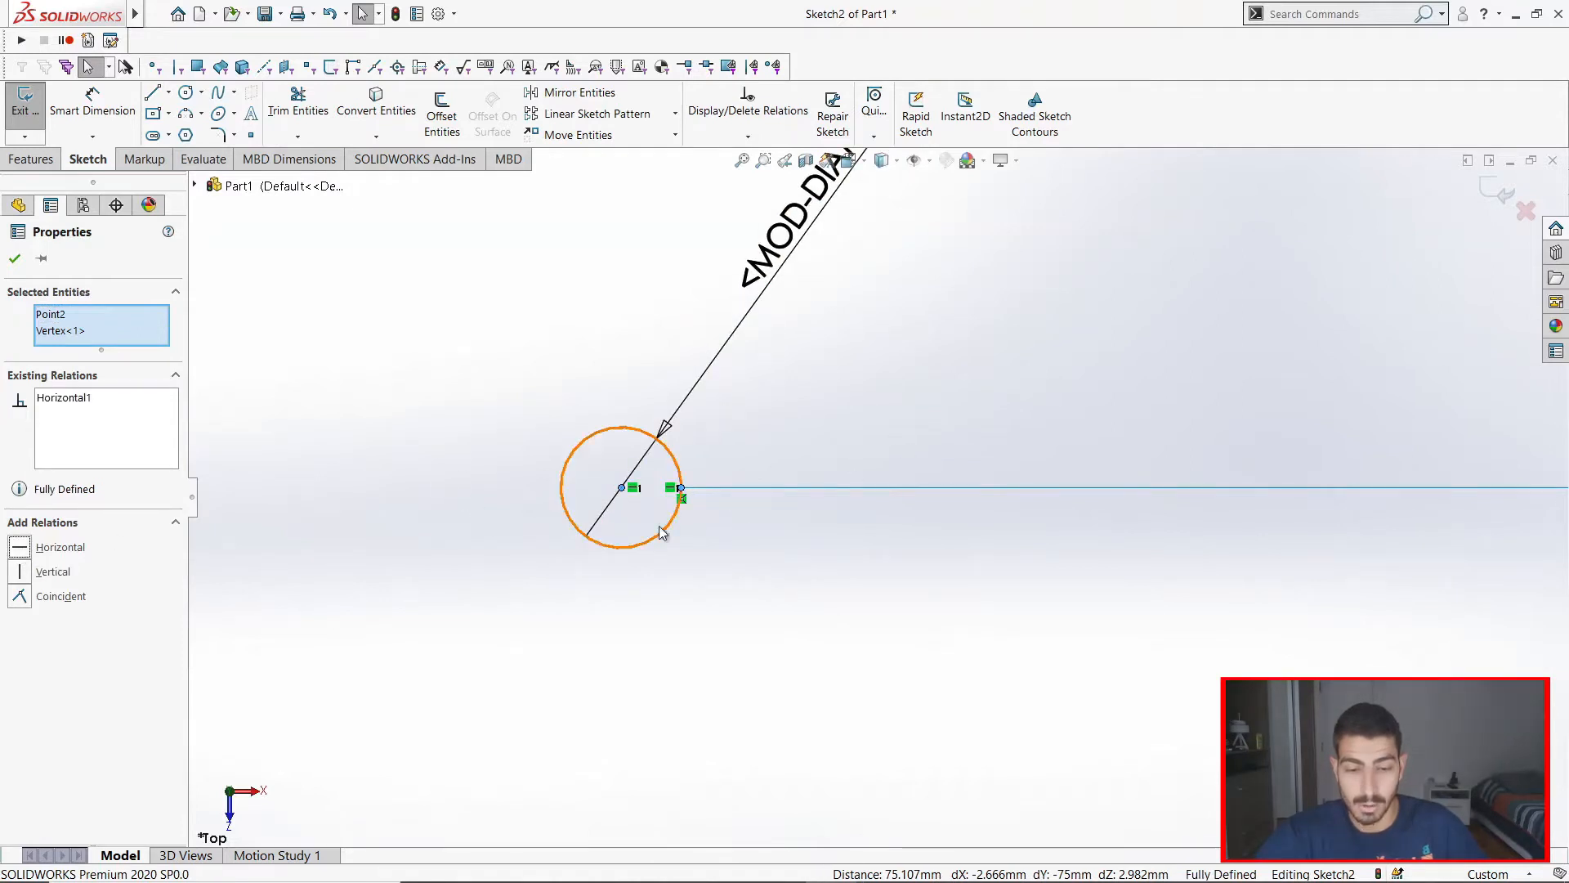
key("Escape")
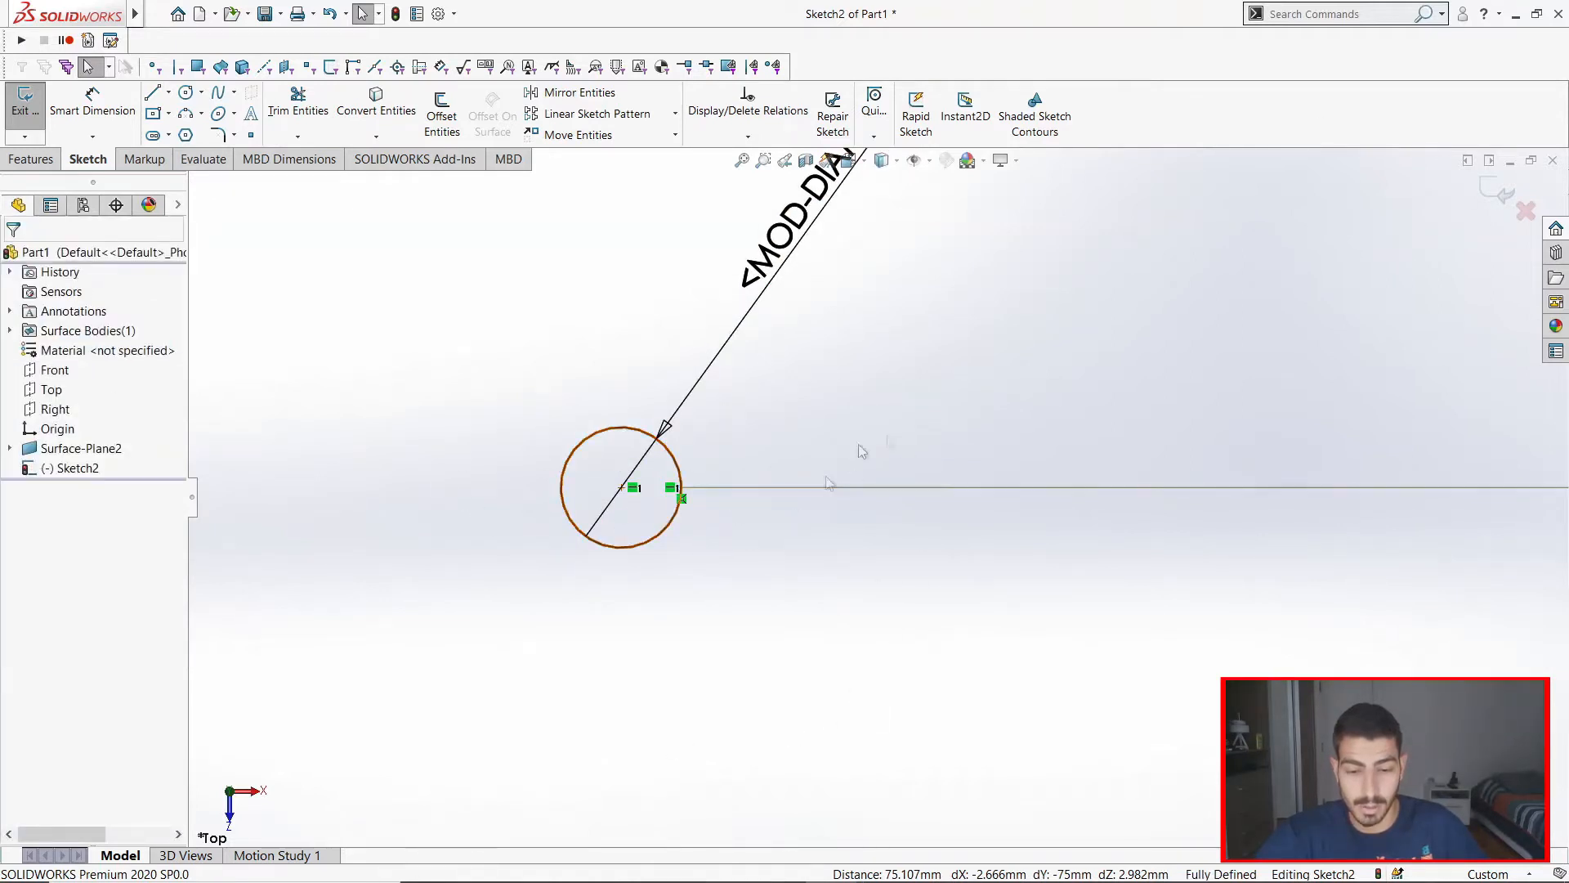
left_click(627, 499)
left_click(681, 488)
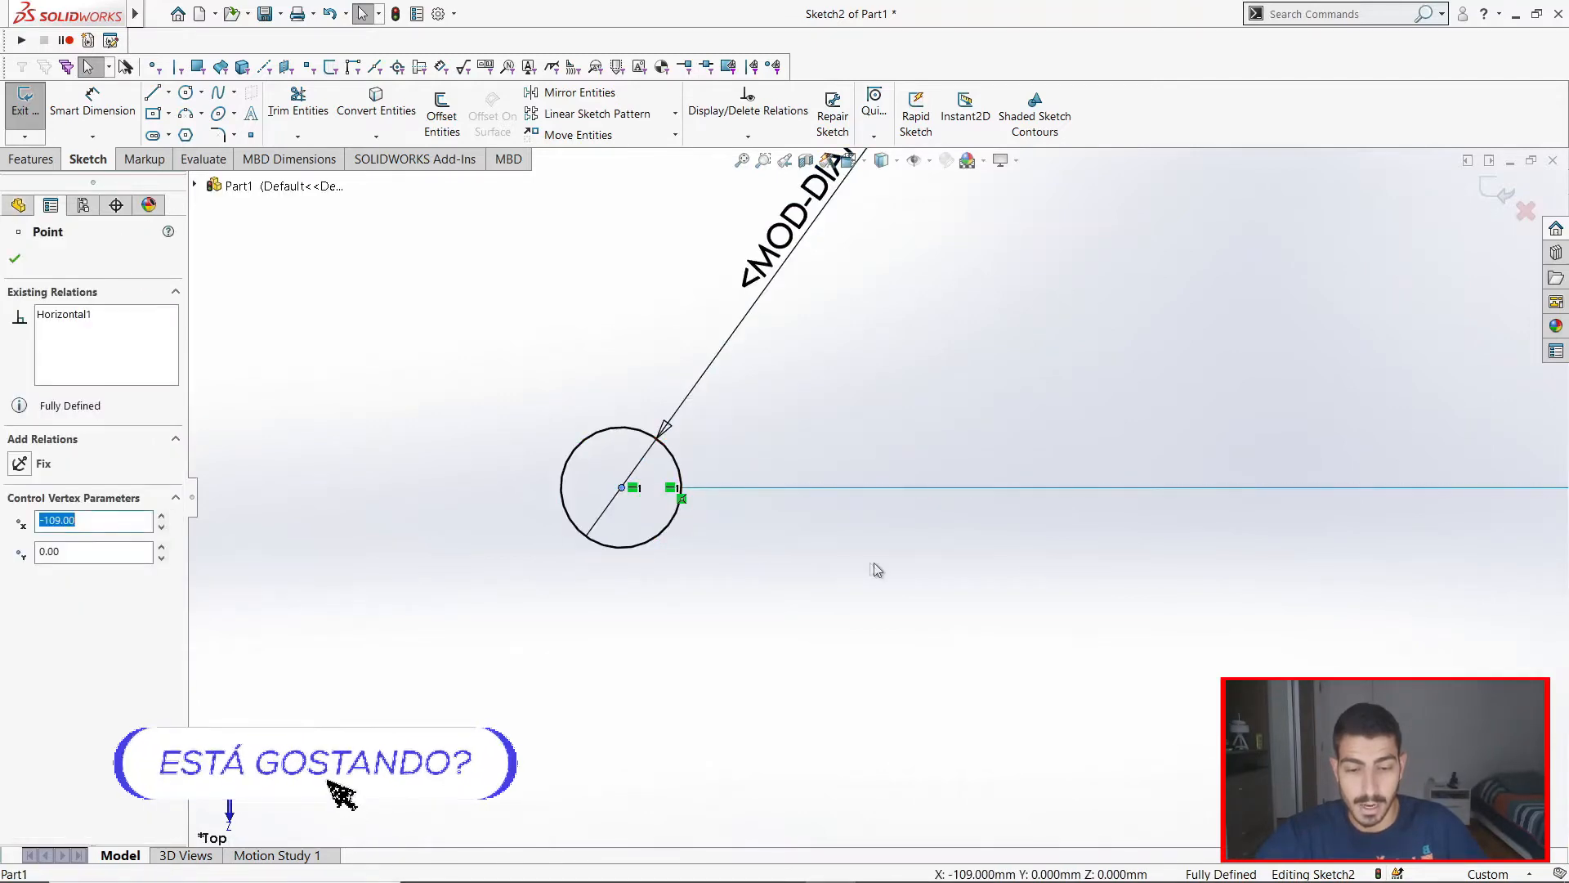
key("Escape")
Step: Check the circle against the surface's short edge in a tilted view and finish the circle sketch
scroll(773, 527, "down", 1)
scroll(850, 484, "down", 2)
mouse_move(866, 473)
middle_mouse_down()
mouse_move(837, 449)
mouse_move(826, 525)
mouse_move(840, 543)
middle_mouse_up()
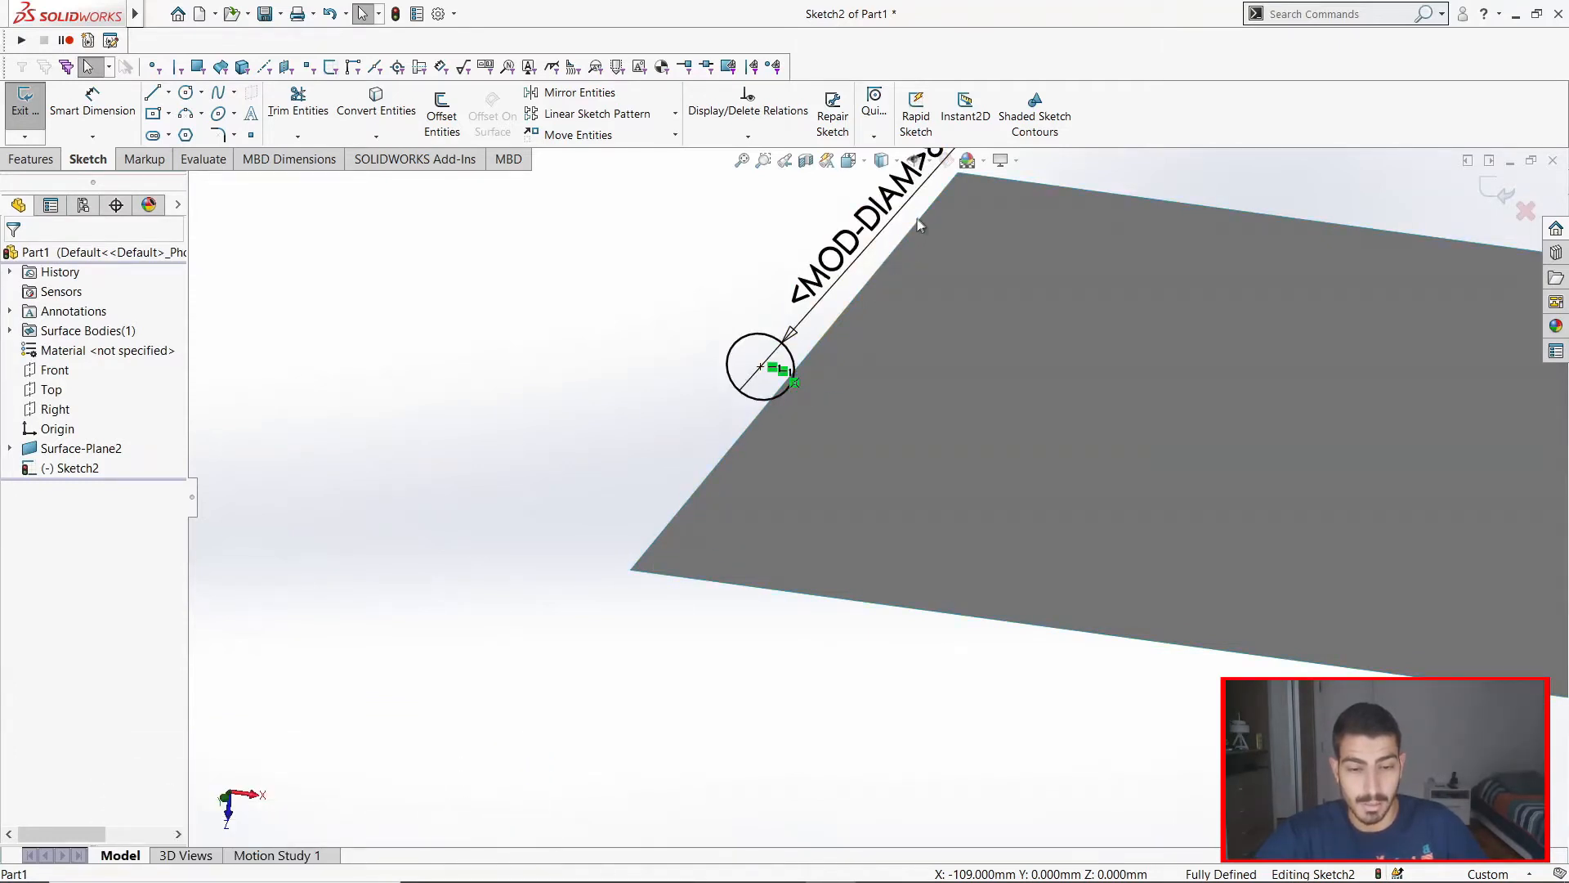
middle_click_drag(919, 225, 950, 365)
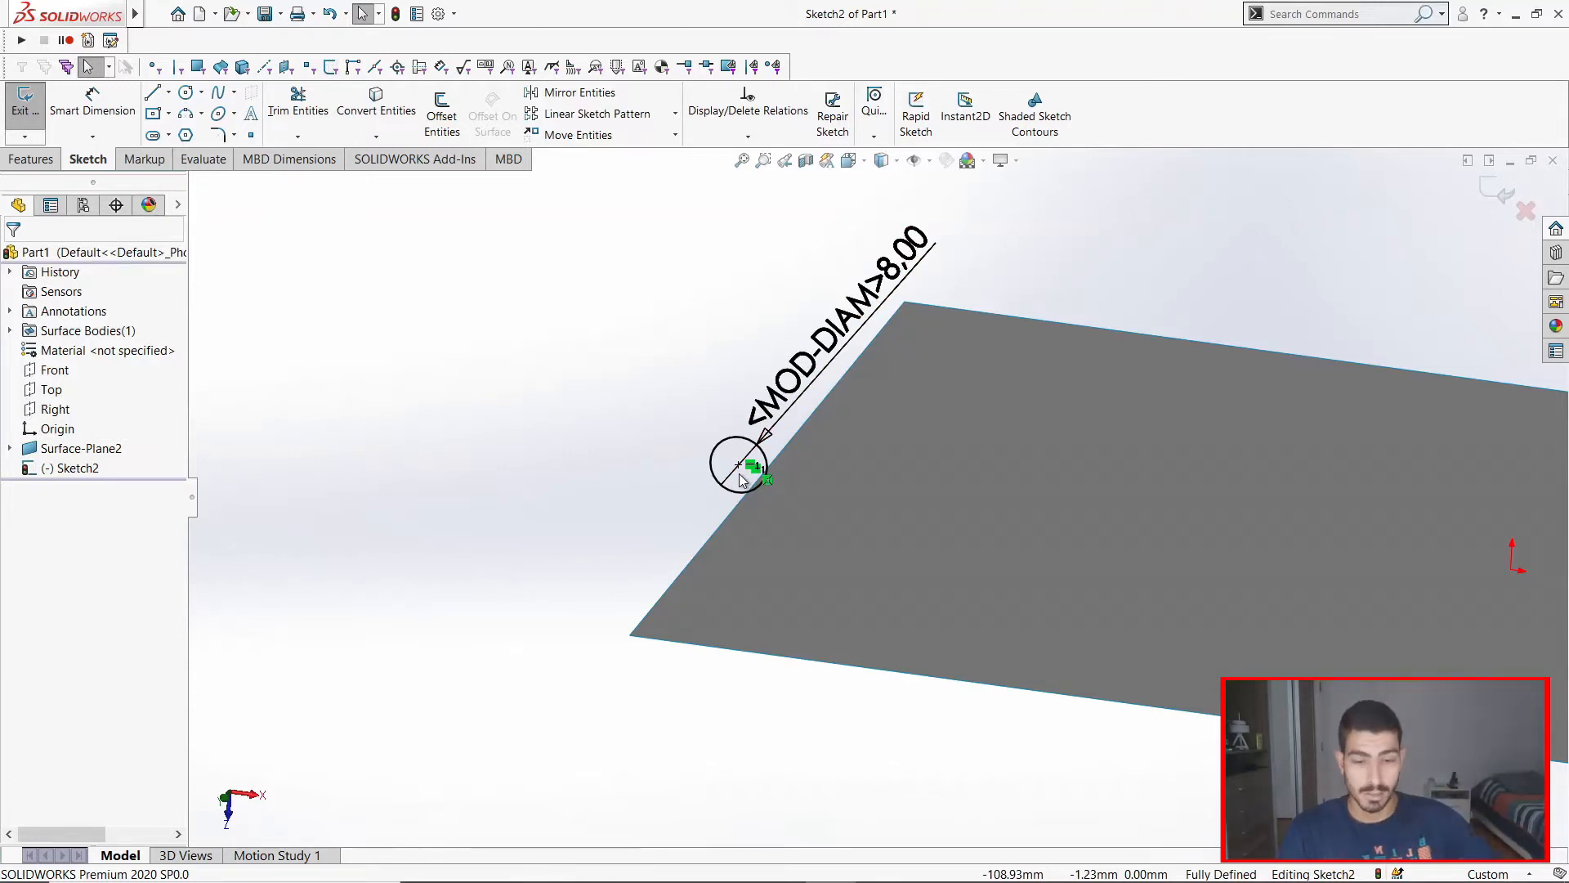
key("ctrl+b")
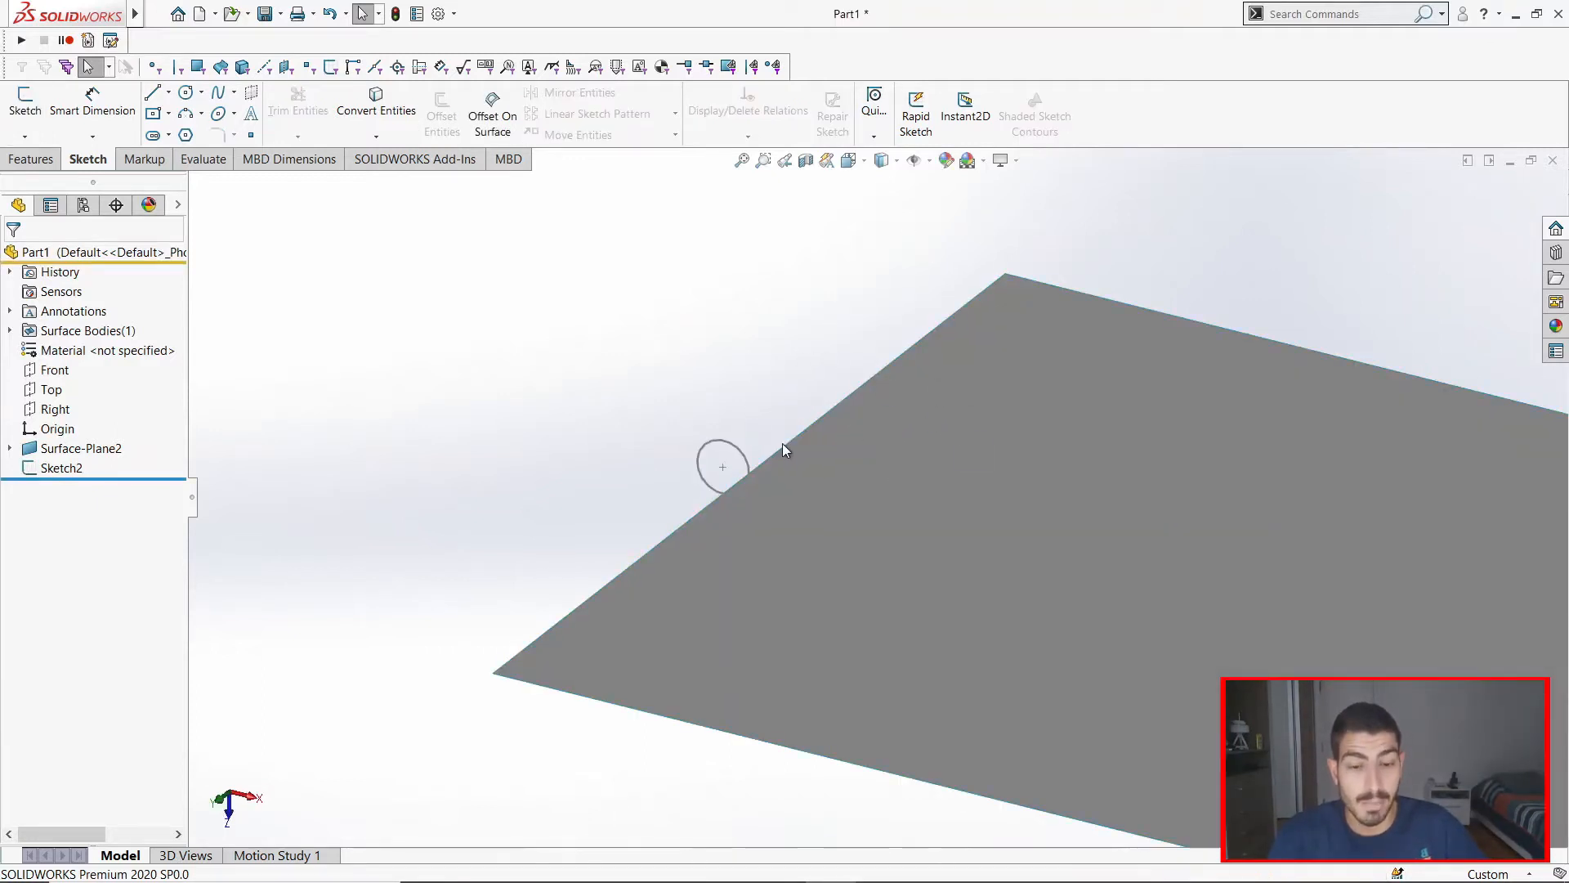
left_click(741, 462)
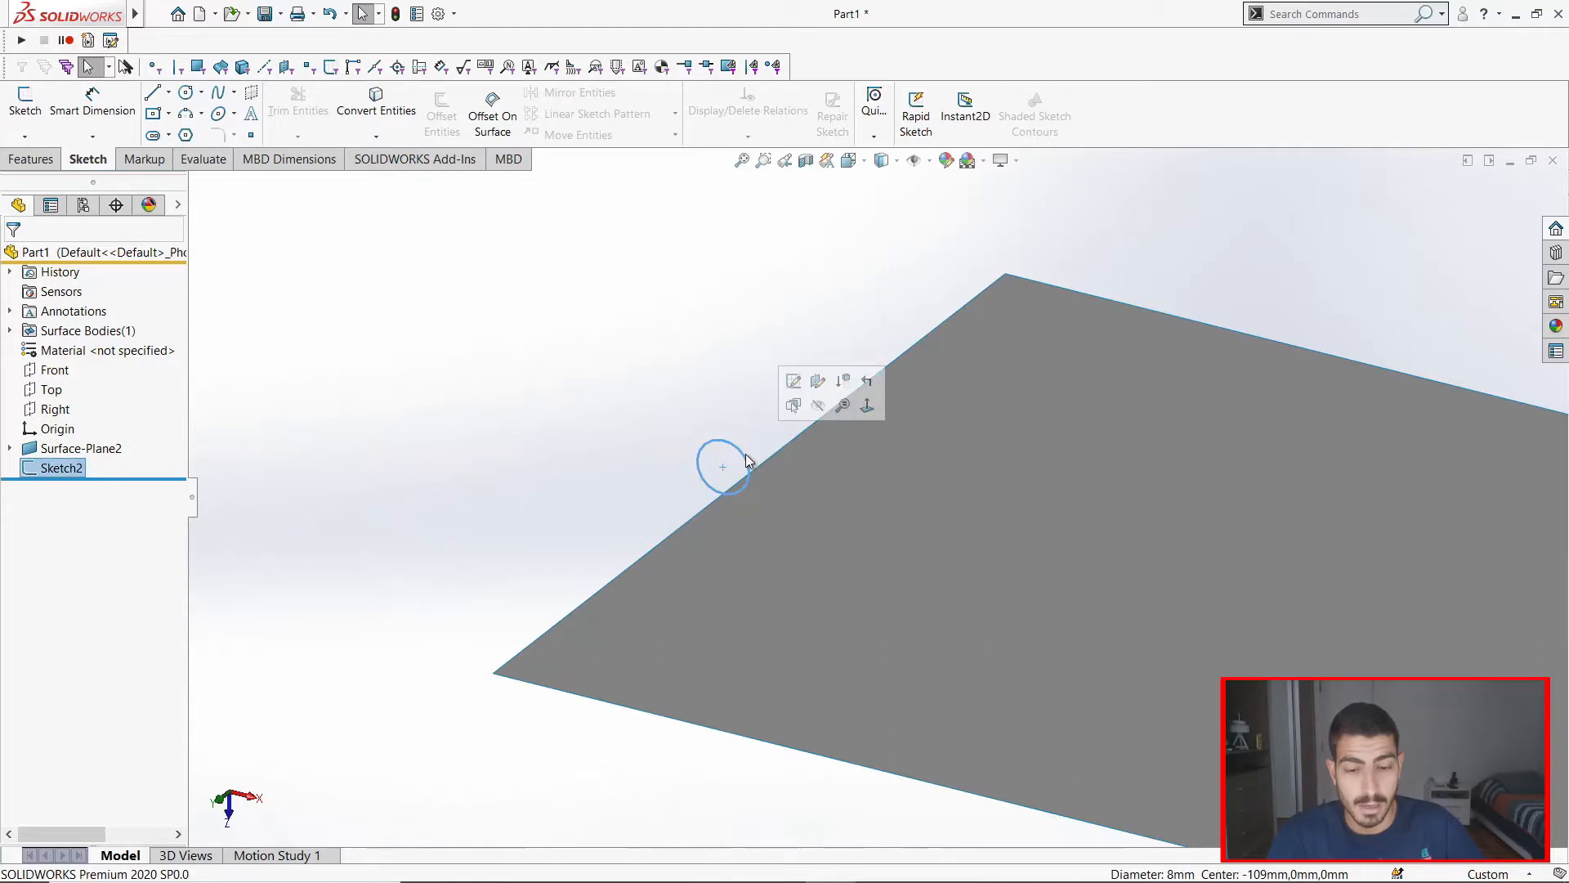
left_click(840, 360)
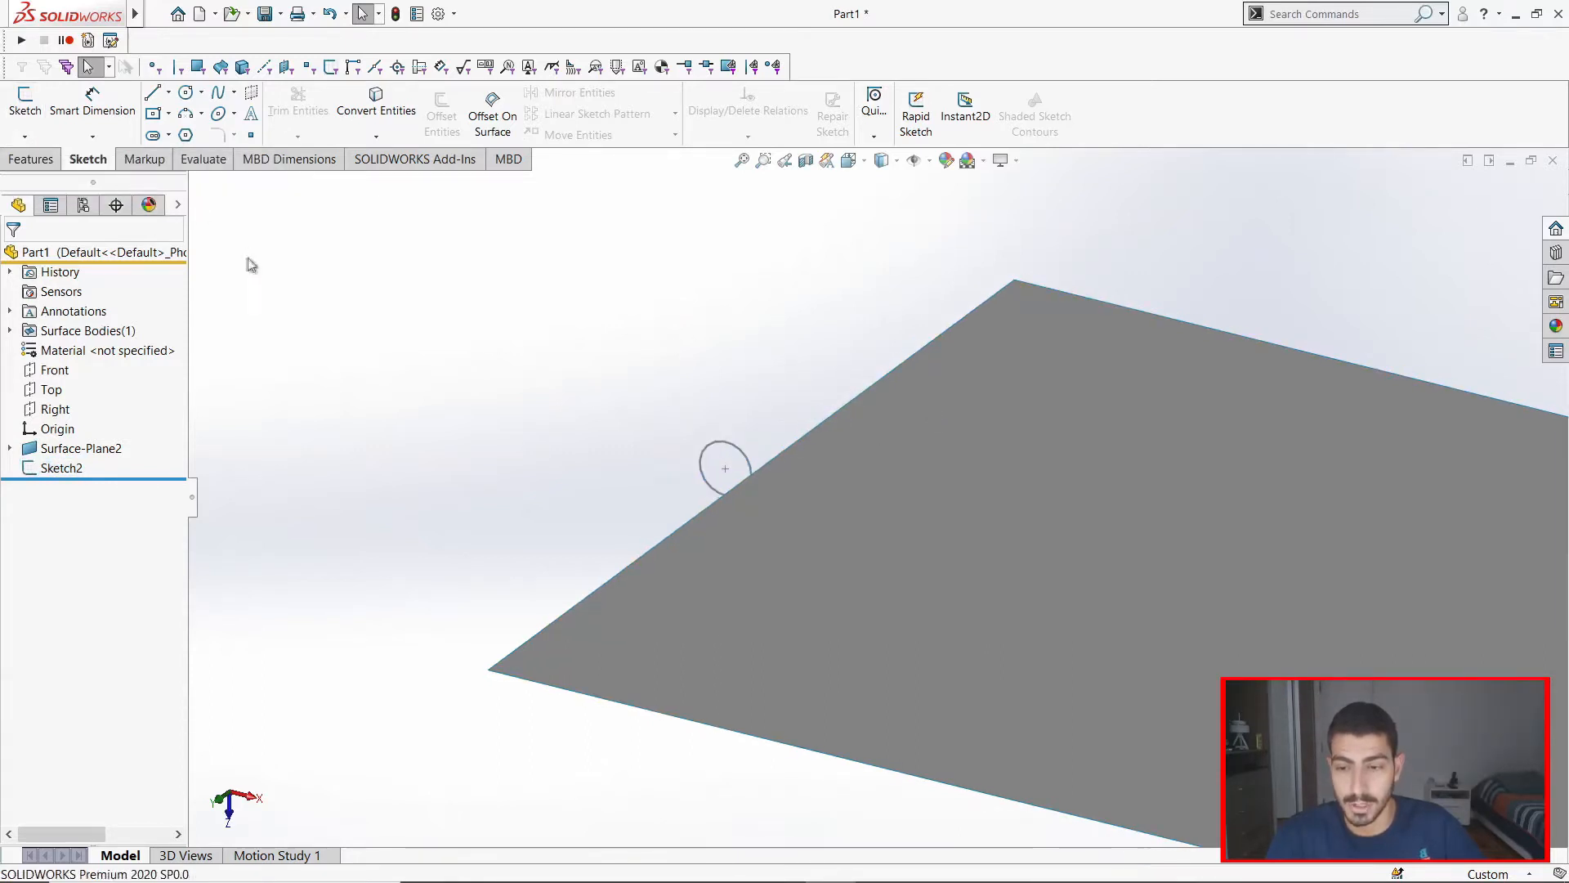
left_click(35, 138)
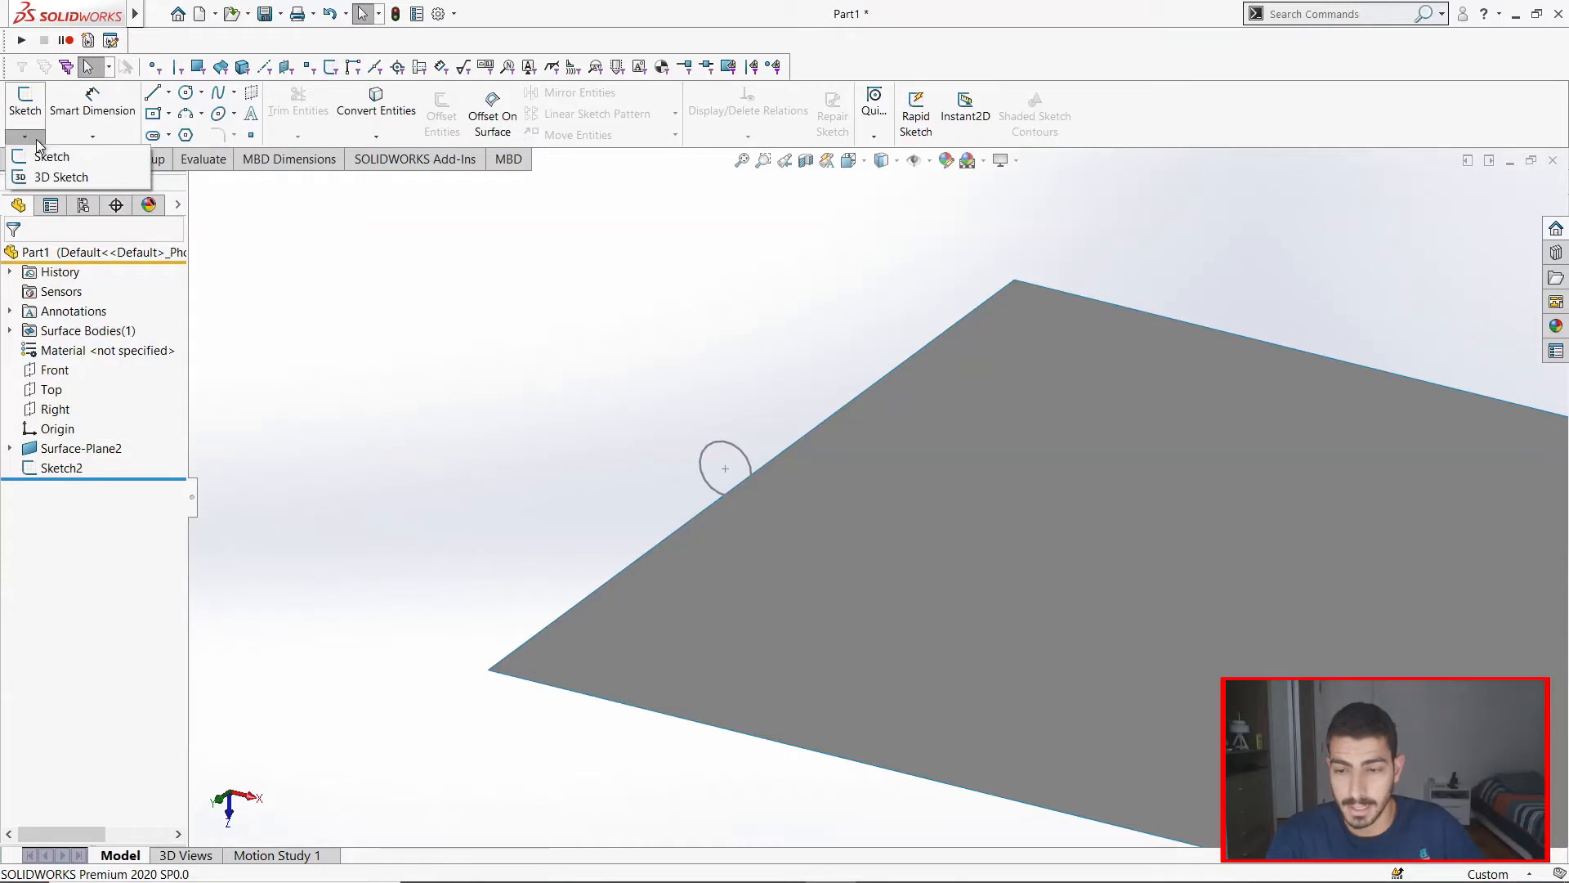
left_click(58, 178)
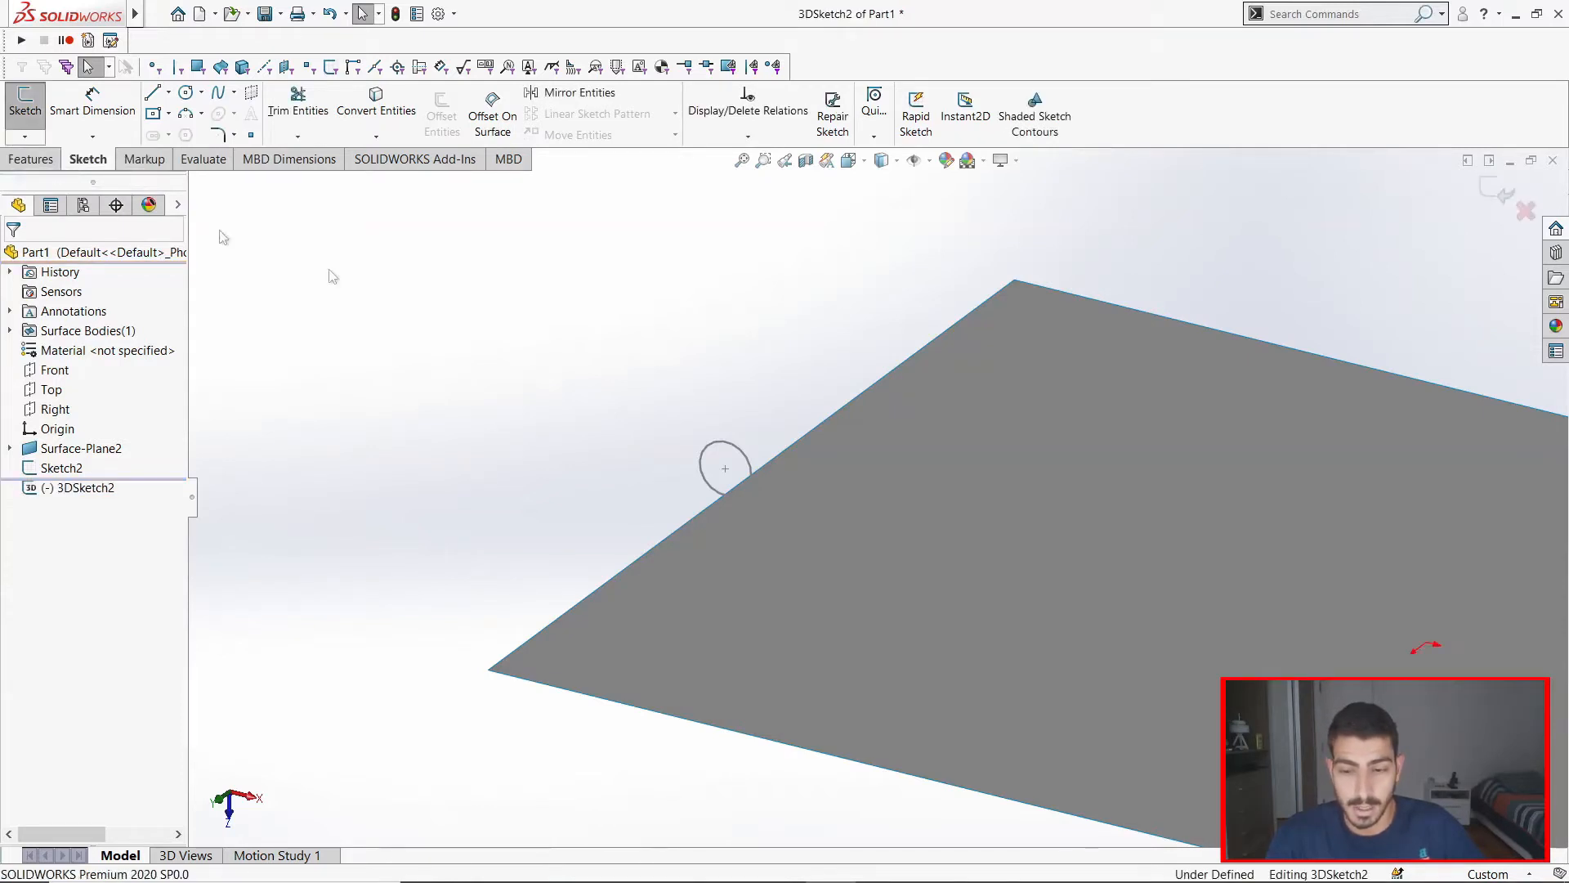
left_click(675, 528)
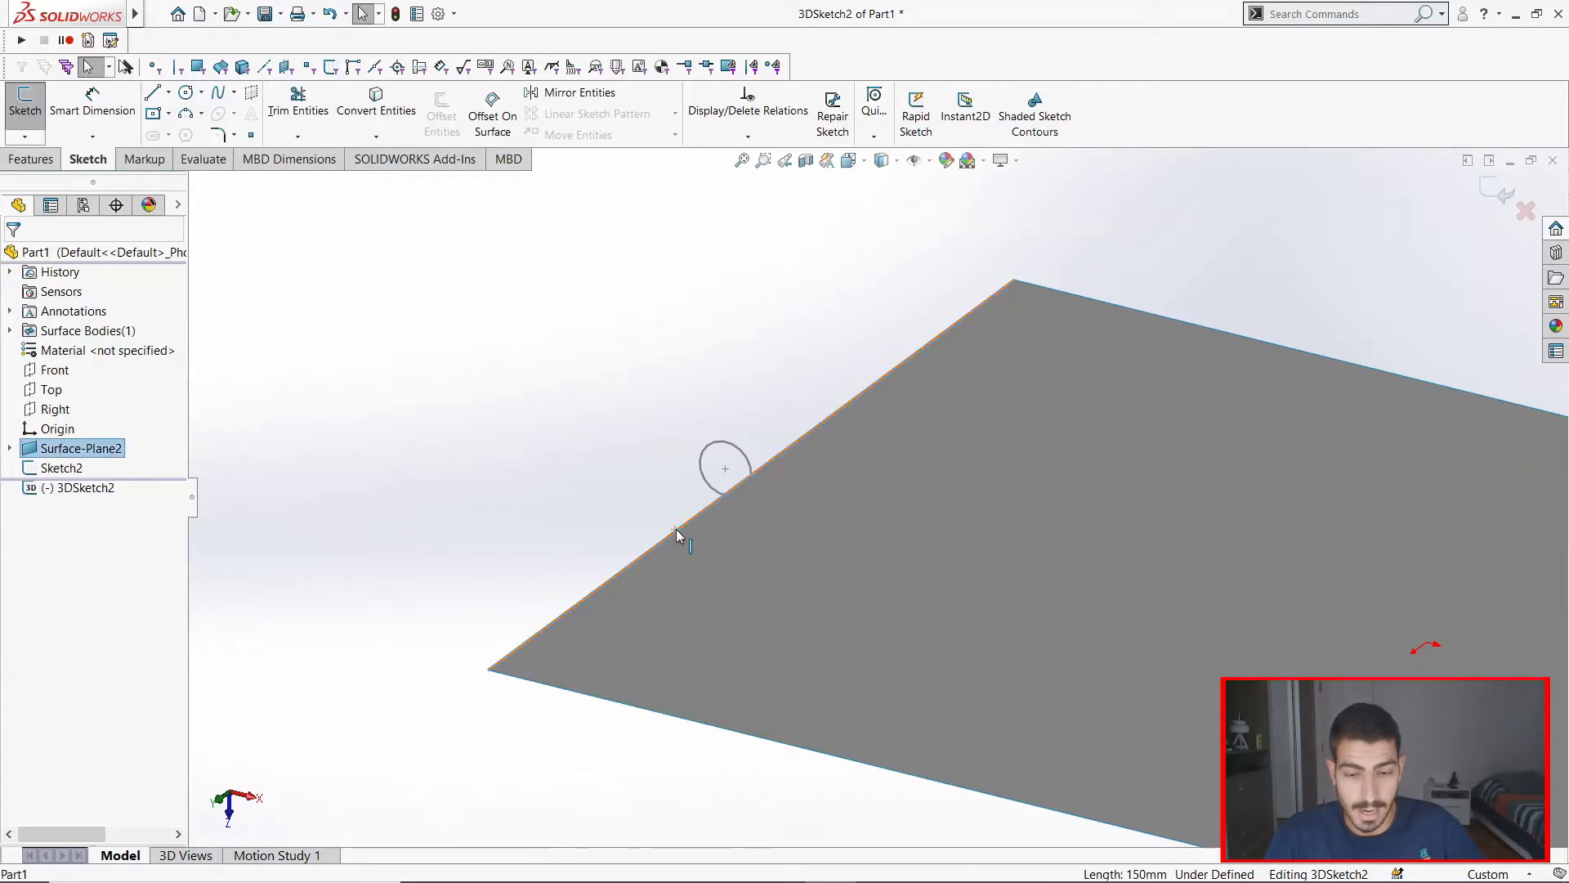
left_click(389, 123)
middle_click_drag(805, 559, 748, 564)
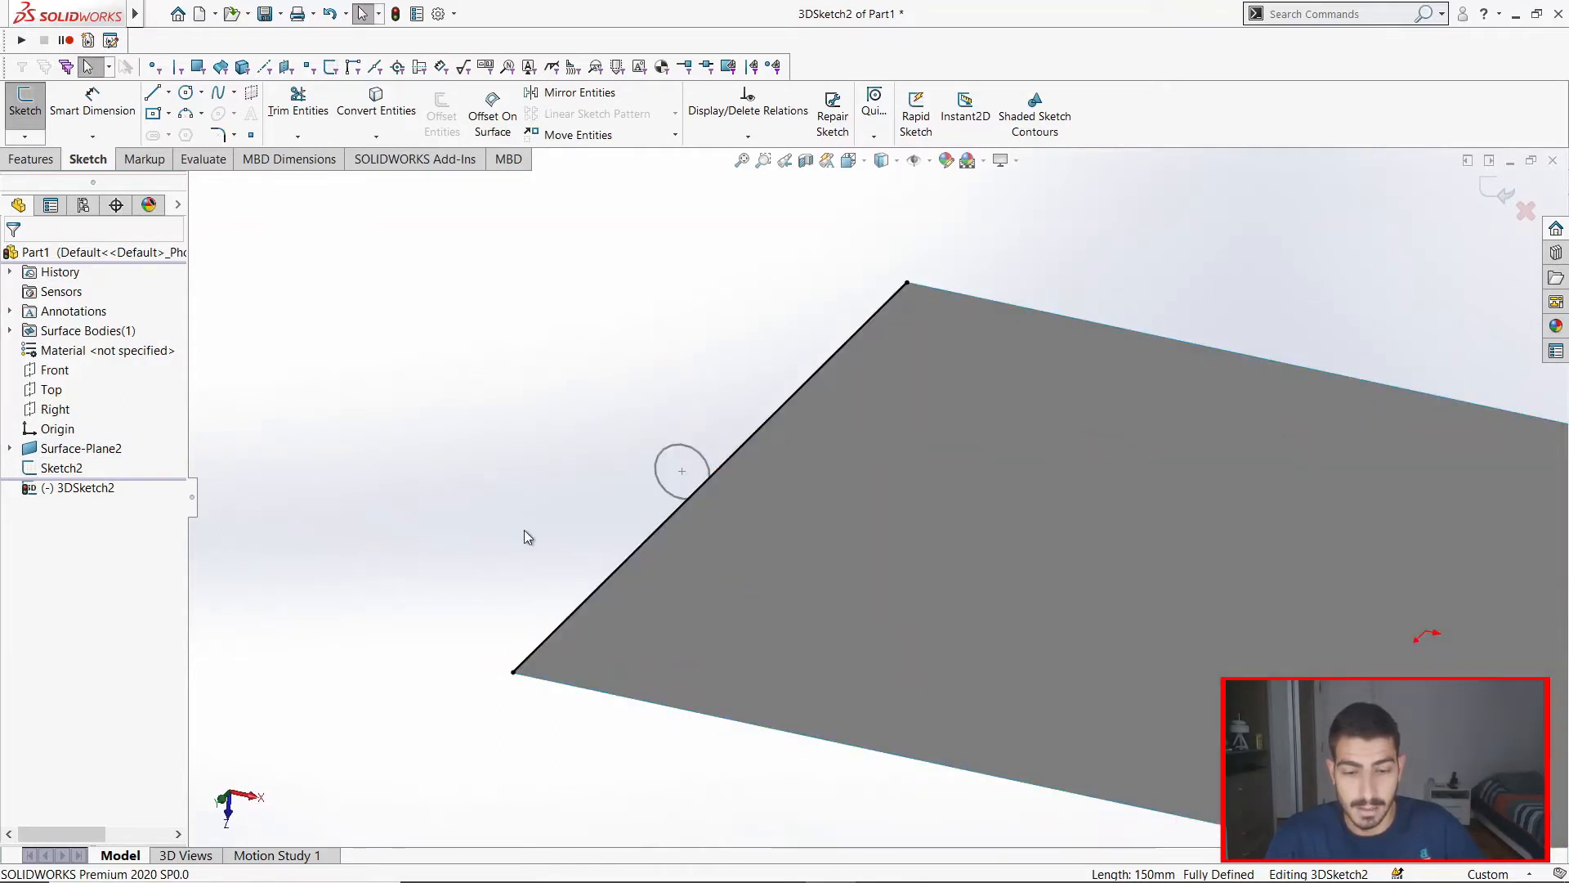
left_click(1525, 211)
left_click(780, 463)
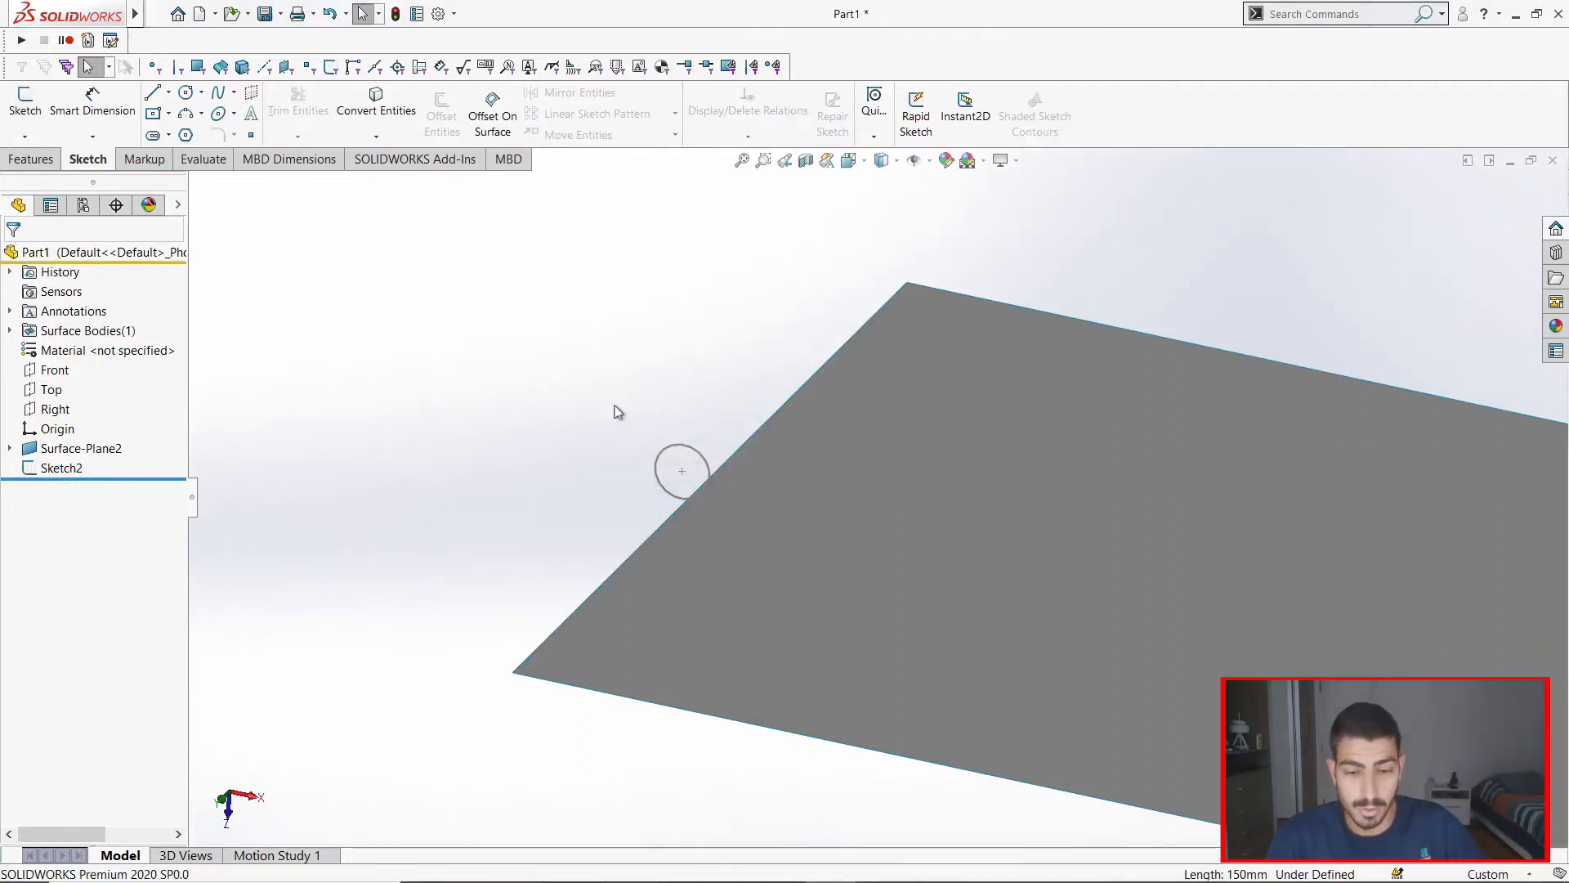
Step: Start a sketch on the planar surface, convert its short edge beside the circle into a sketch line, and finish the sketch
left_click(782, 532)
mouse_move(954, 563)
middle_mouse_down()
mouse_move(956, 602)
mouse_move(1110, 557)
mouse_move(764, 553)
mouse_move(1026, 564)
mouse_move(955, 547)
mouse_move(939, 581)
middle_mouse_up()
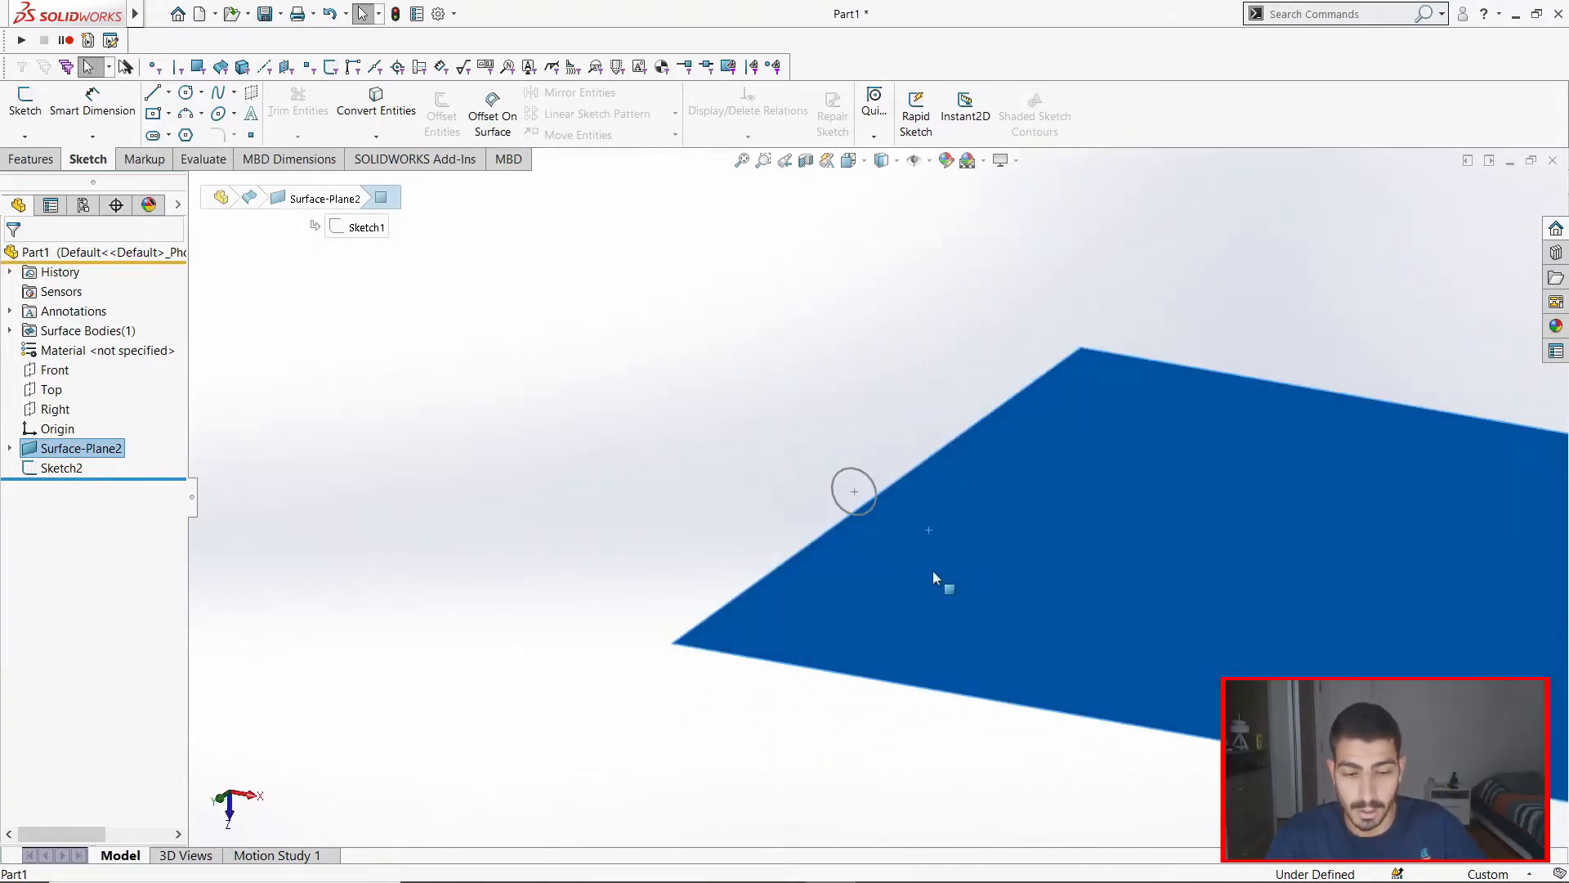
left_click(25, 106)
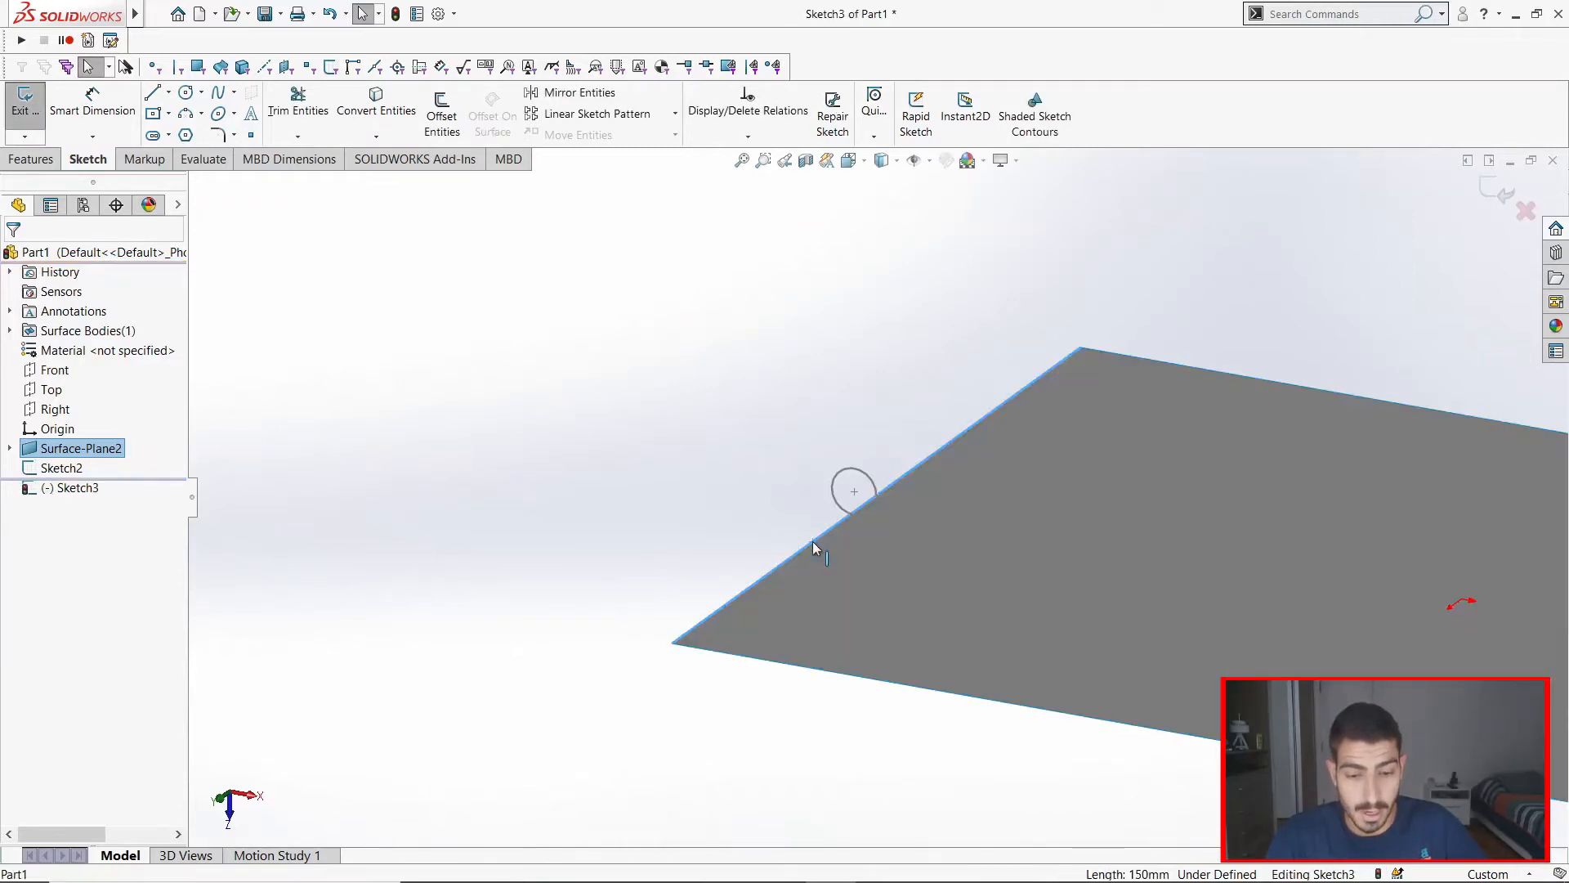
left_click(376, 102)
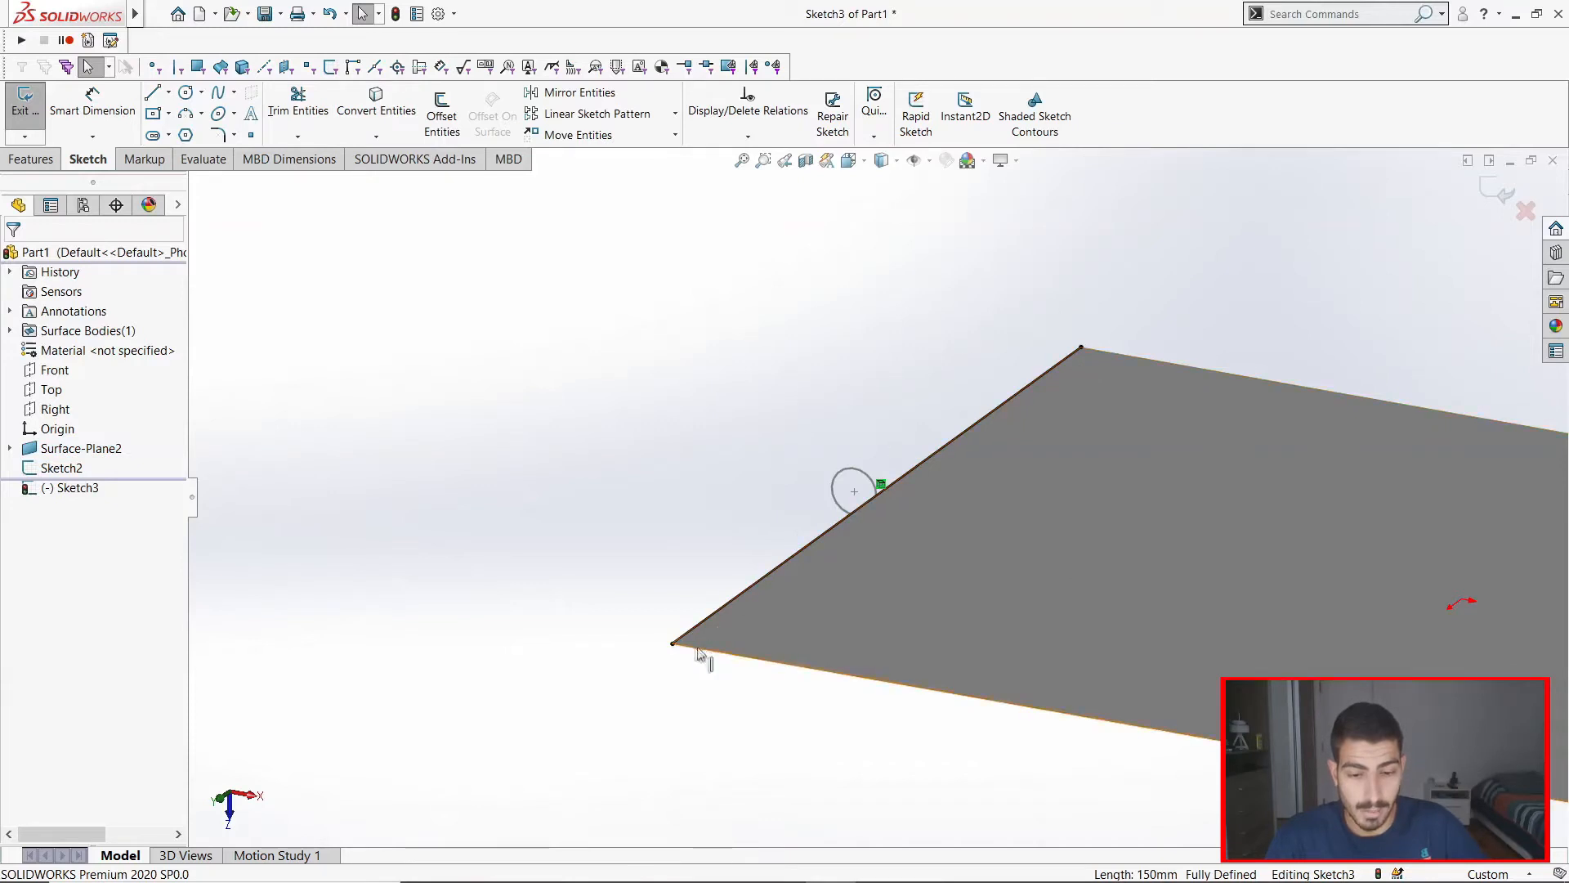
middle_click_drag(891, 538, 907, 611)
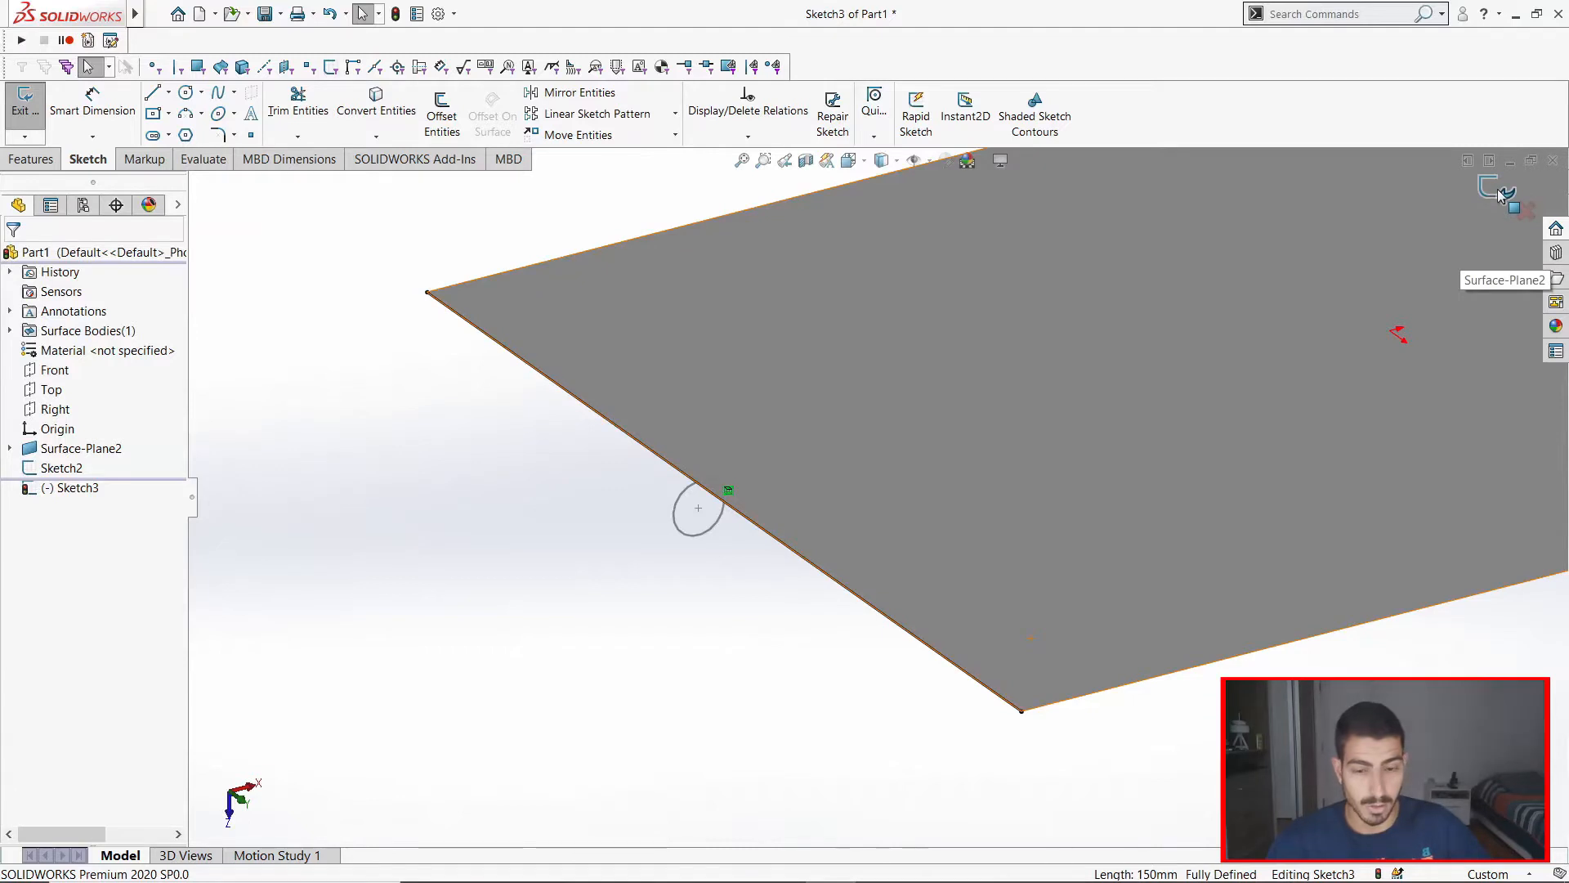
left_click(1503, 194)
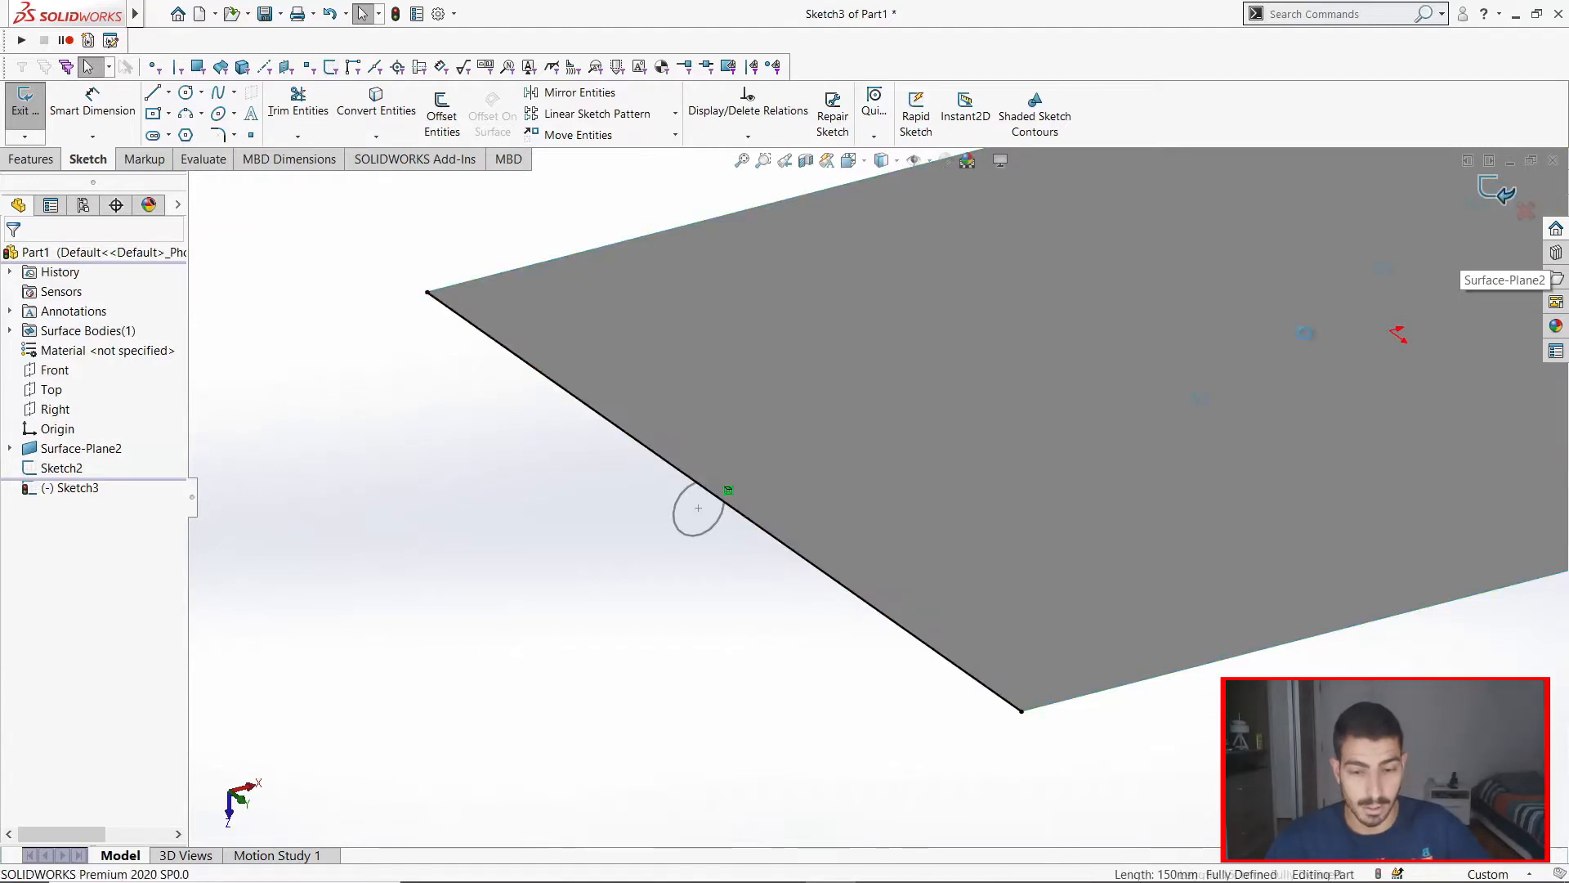
Step: Start a surface sweep using the circle sketch as the profile and the converted short-edge line as the path
mouse_move(135, 14)
left_click(209, 14)
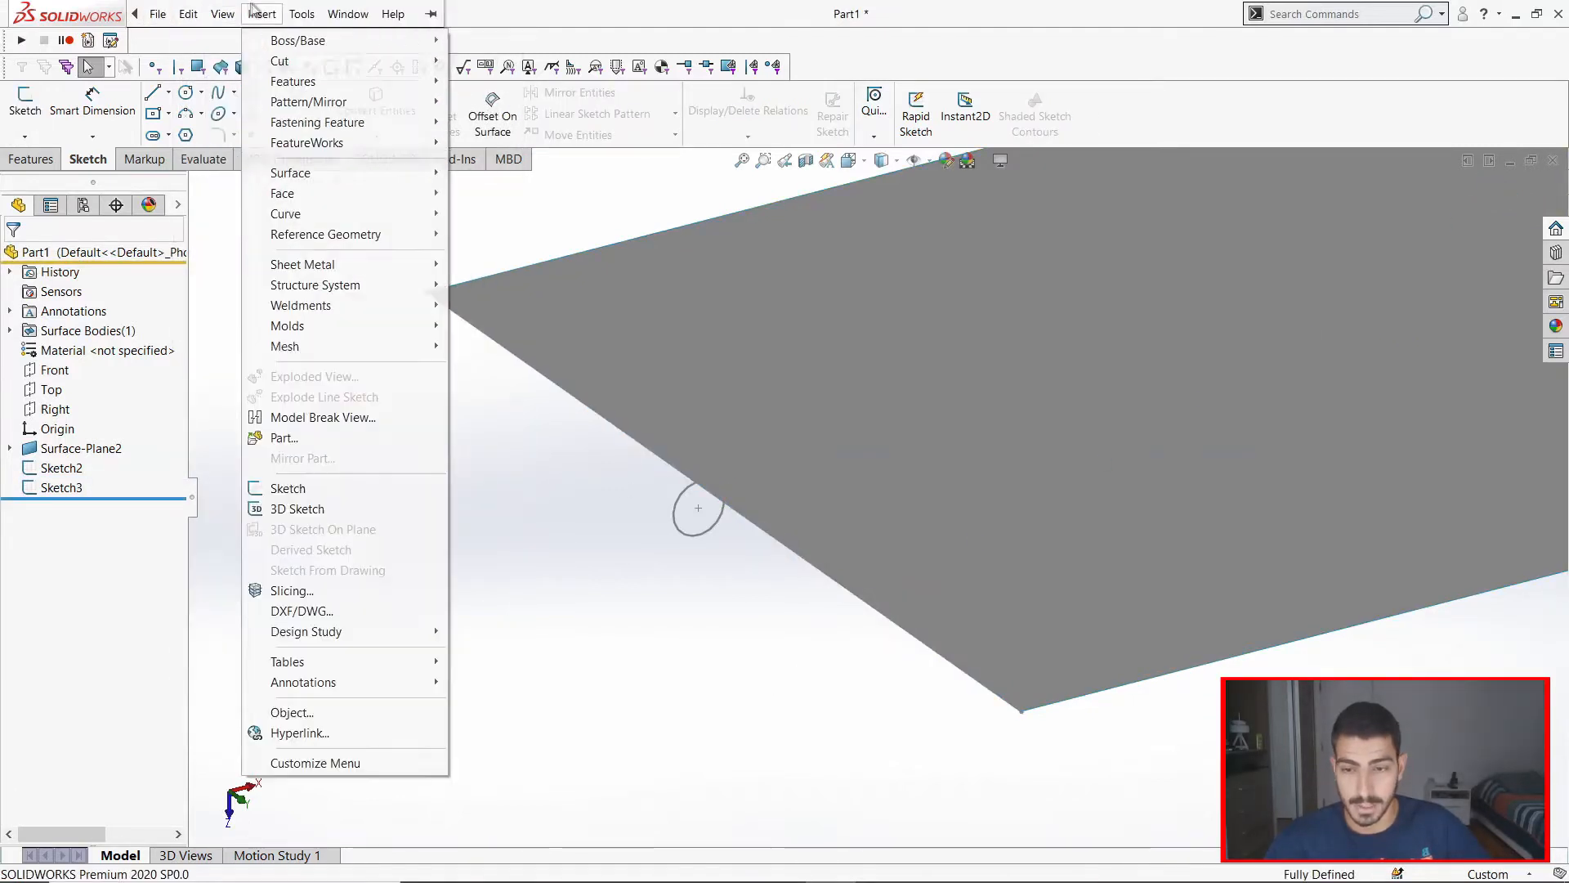
mouse_move(291, 176)
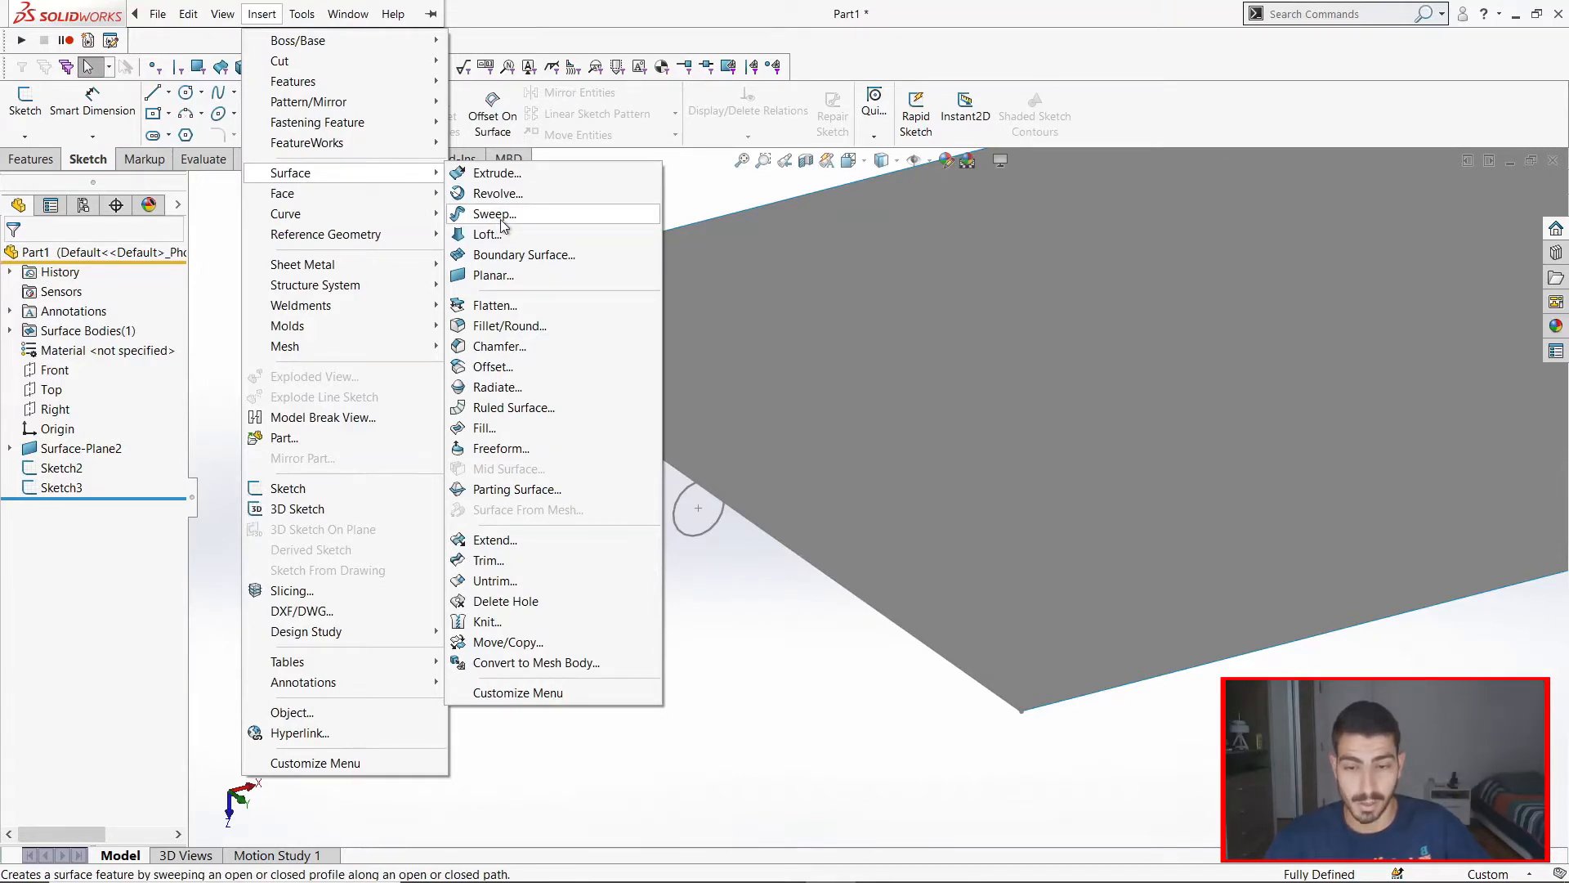
mouse_move(323, 48)
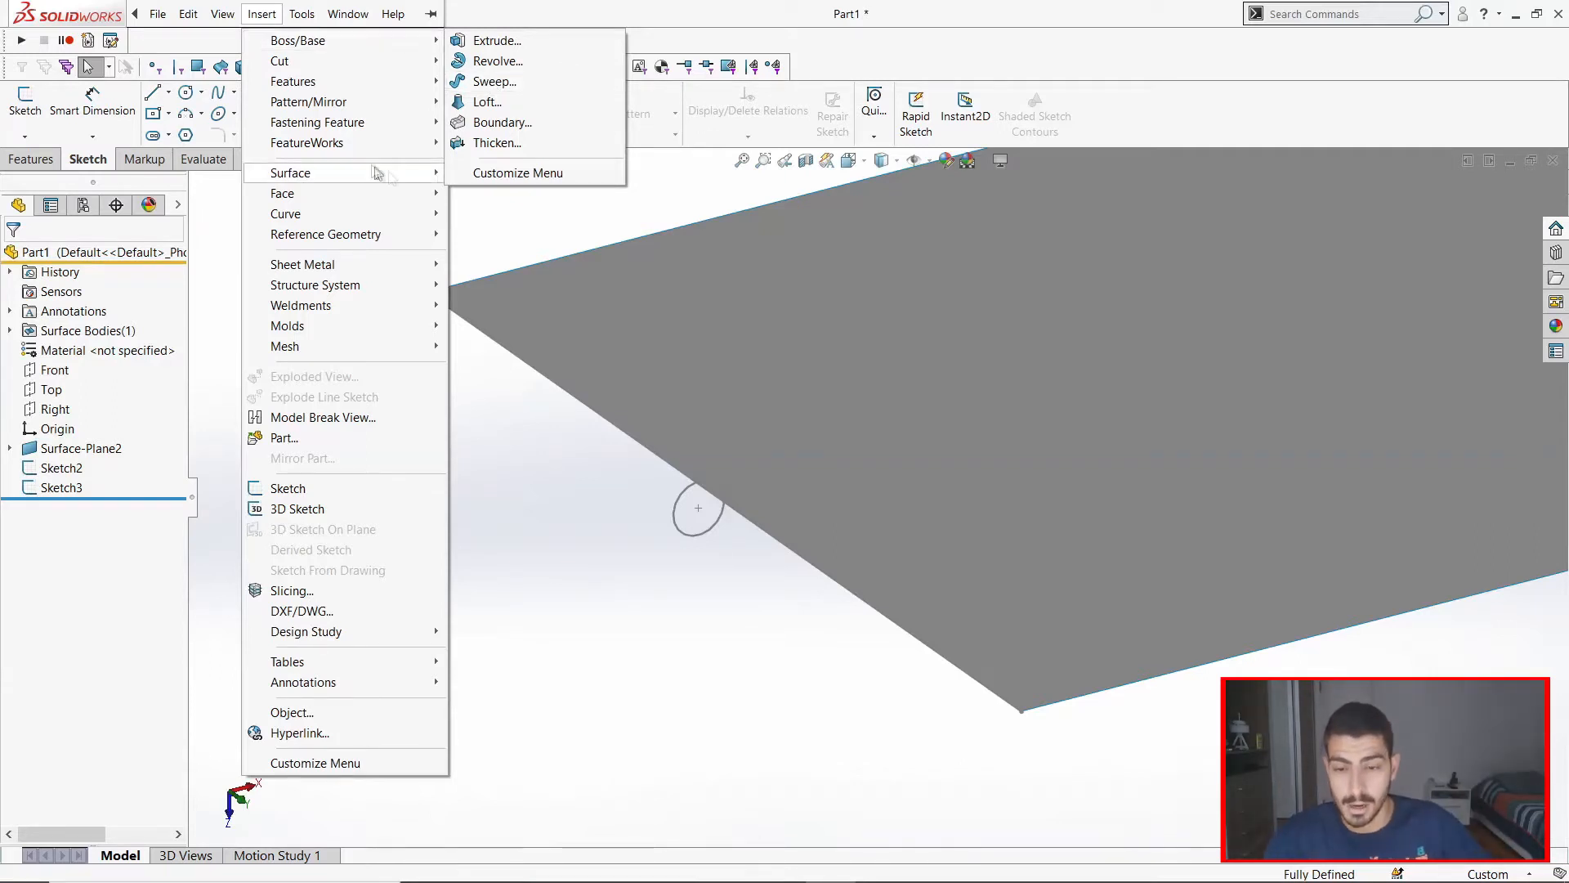
mouse_move(370, 171)
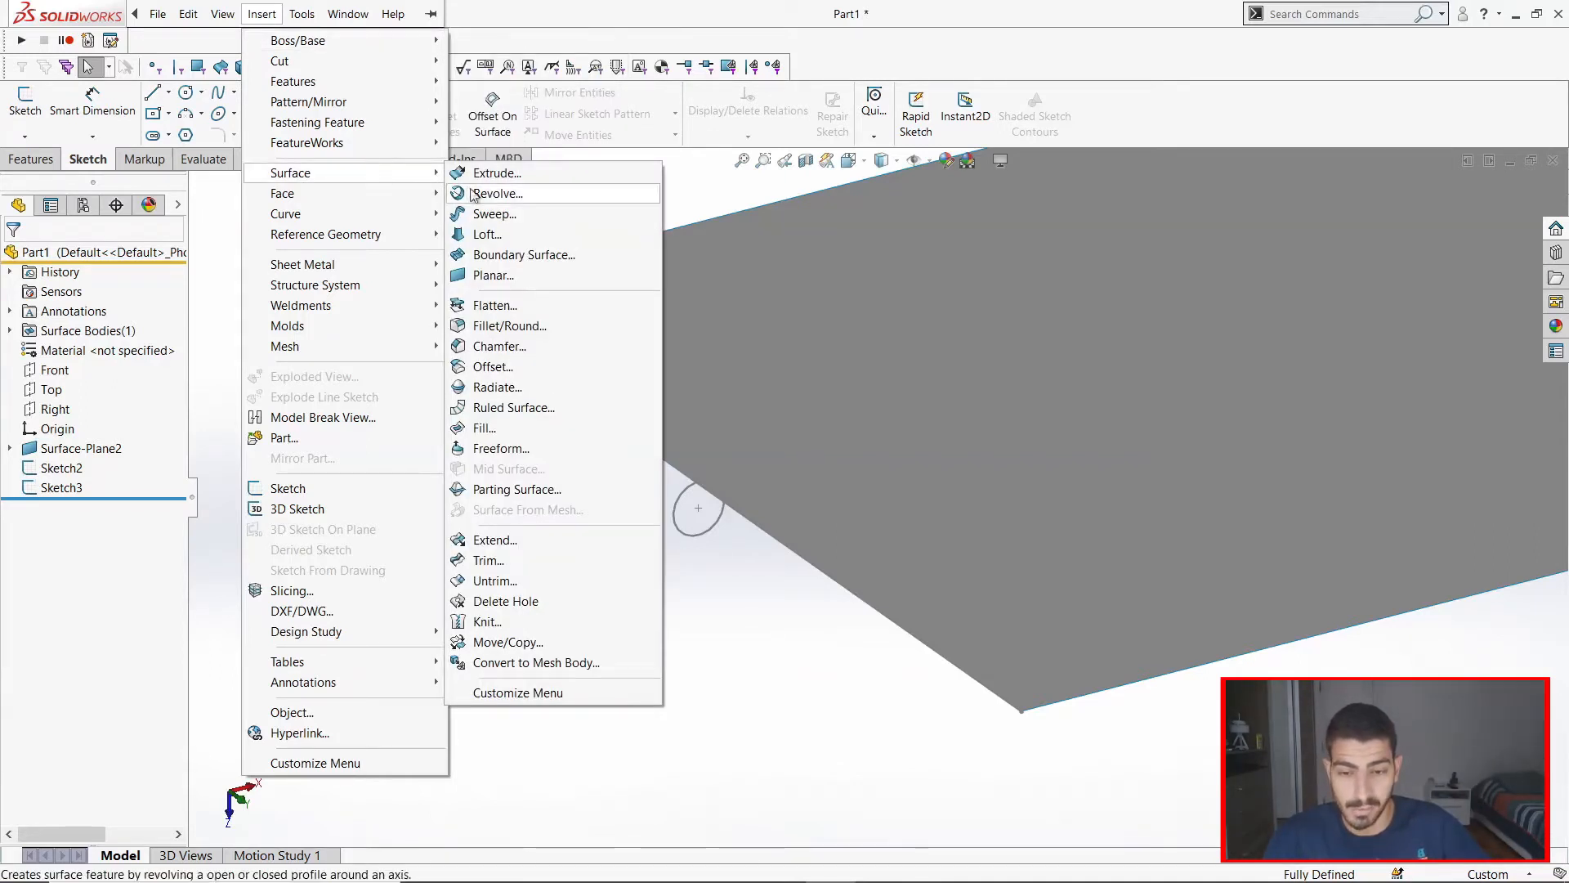
left_click(495, 214)
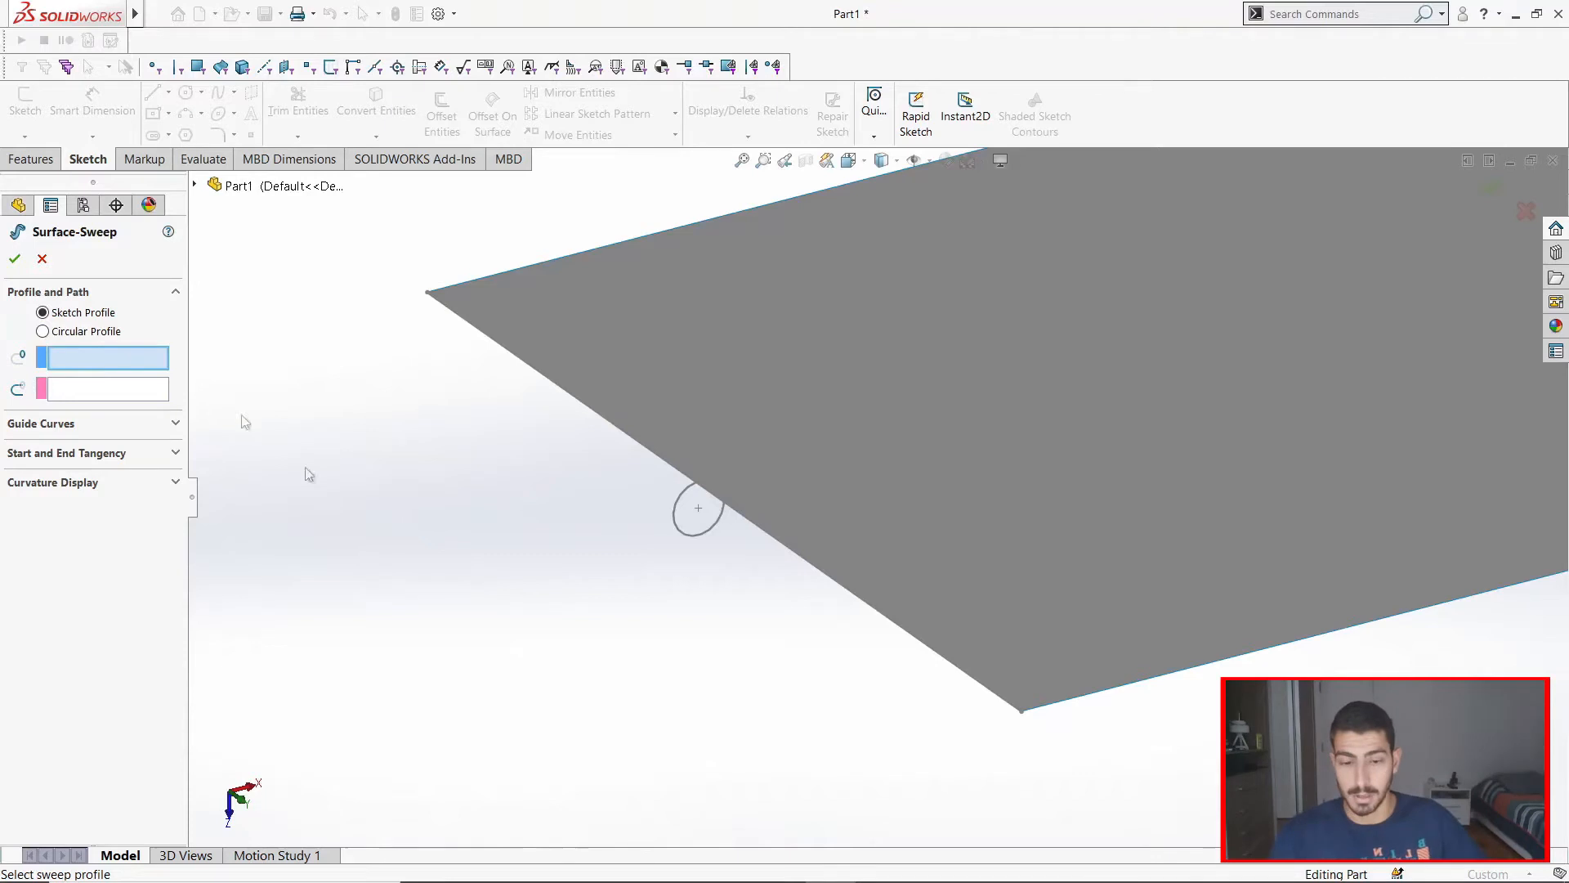
left_click(698, 534)
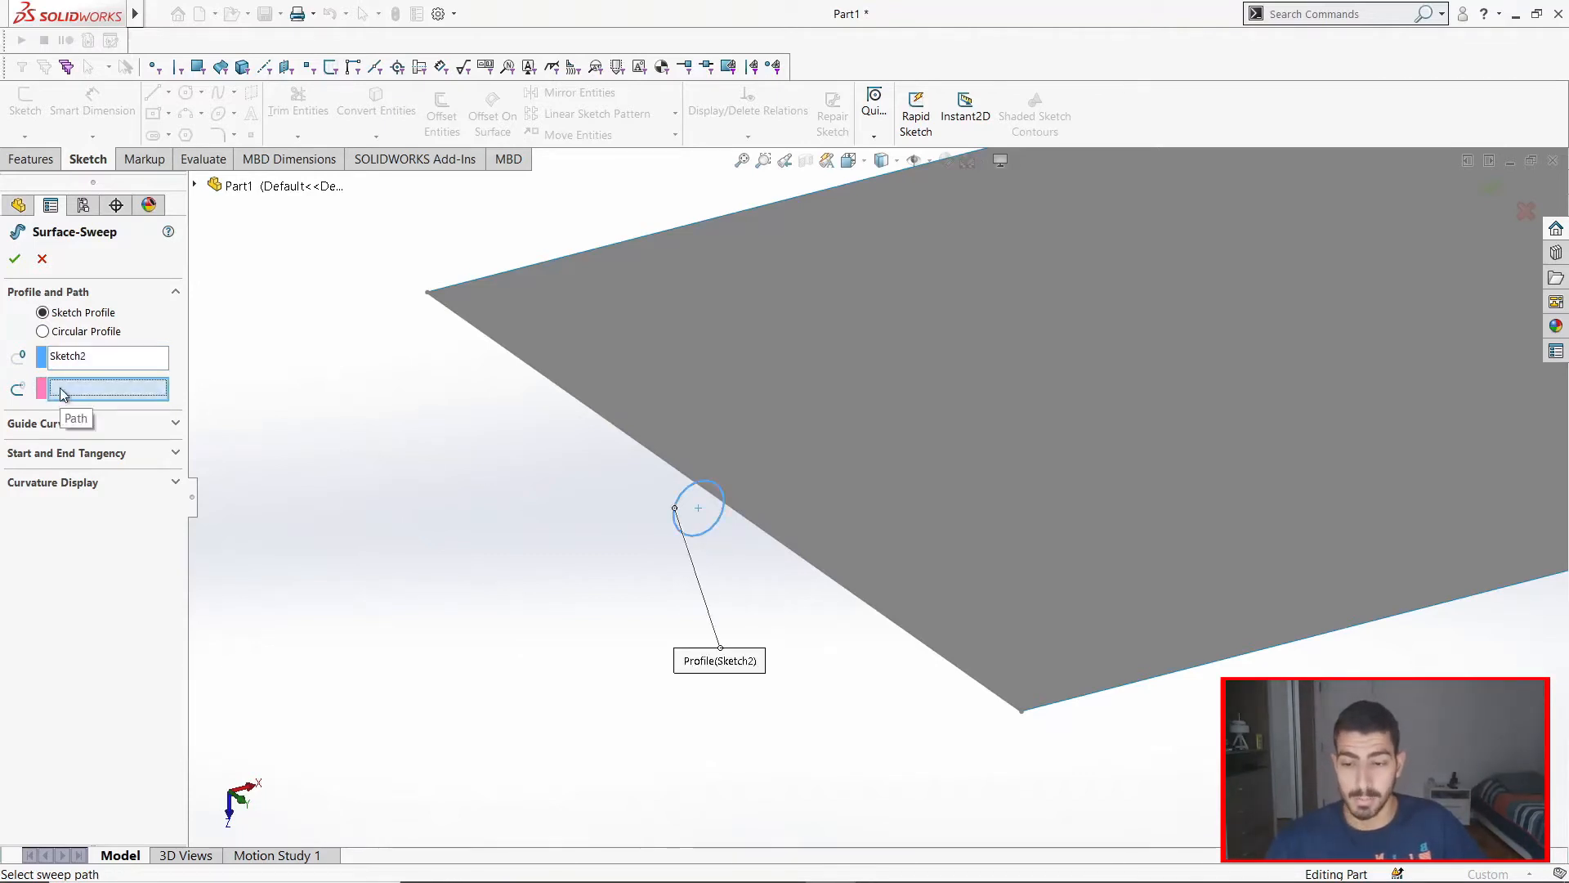
left_click(797, 554)
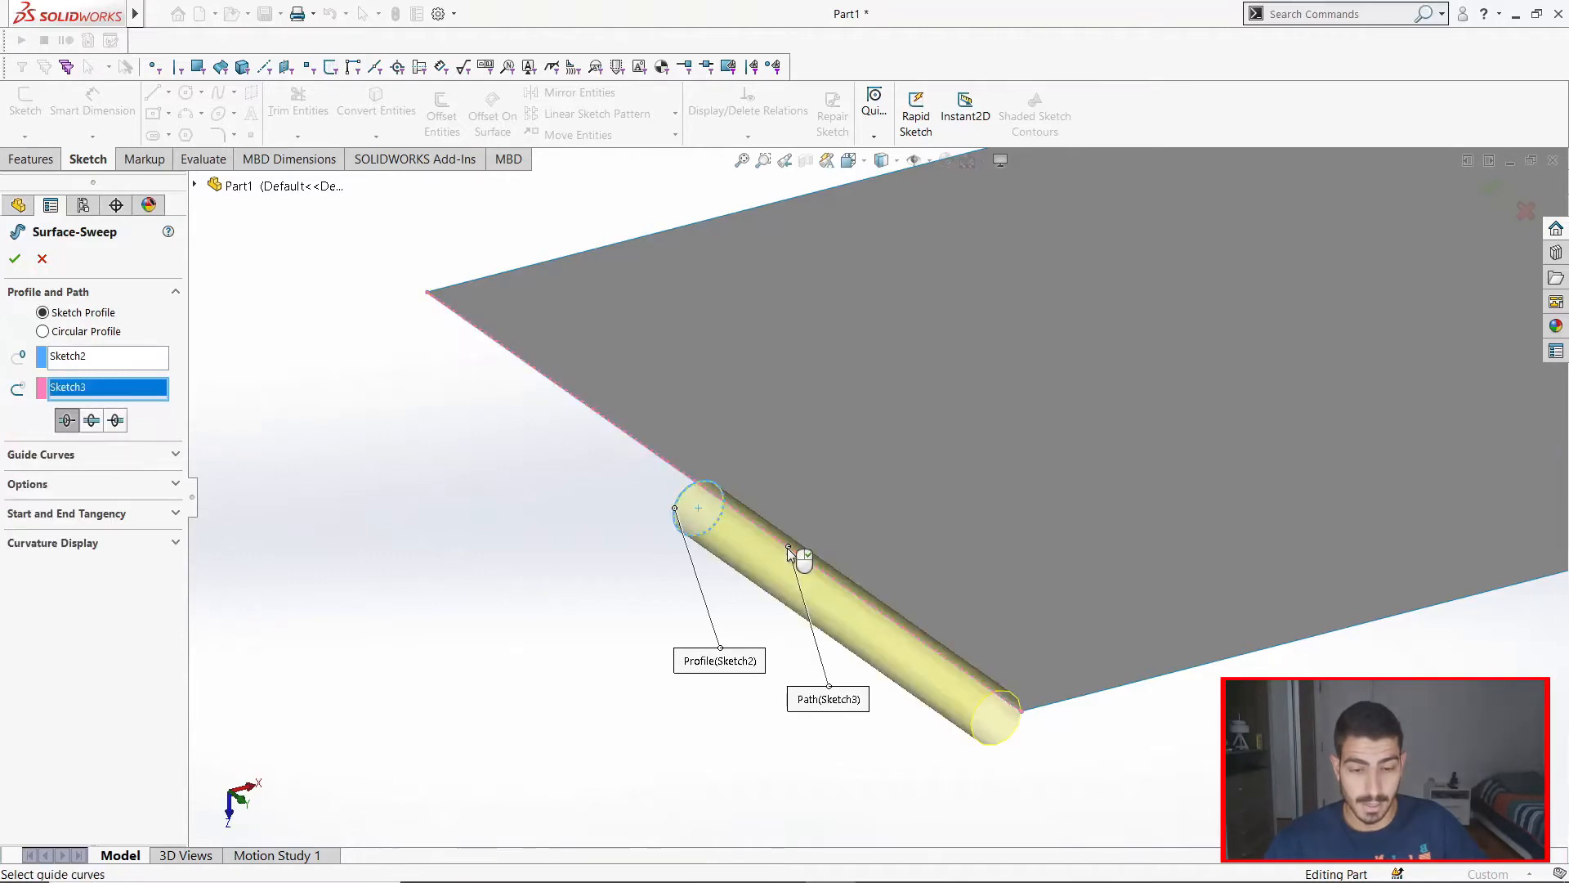
Step: Make the surface sweep bidirectional so the pole runs along the whole short edge, and finish the feature
middle_click_drag(952, 619, 981, 602)
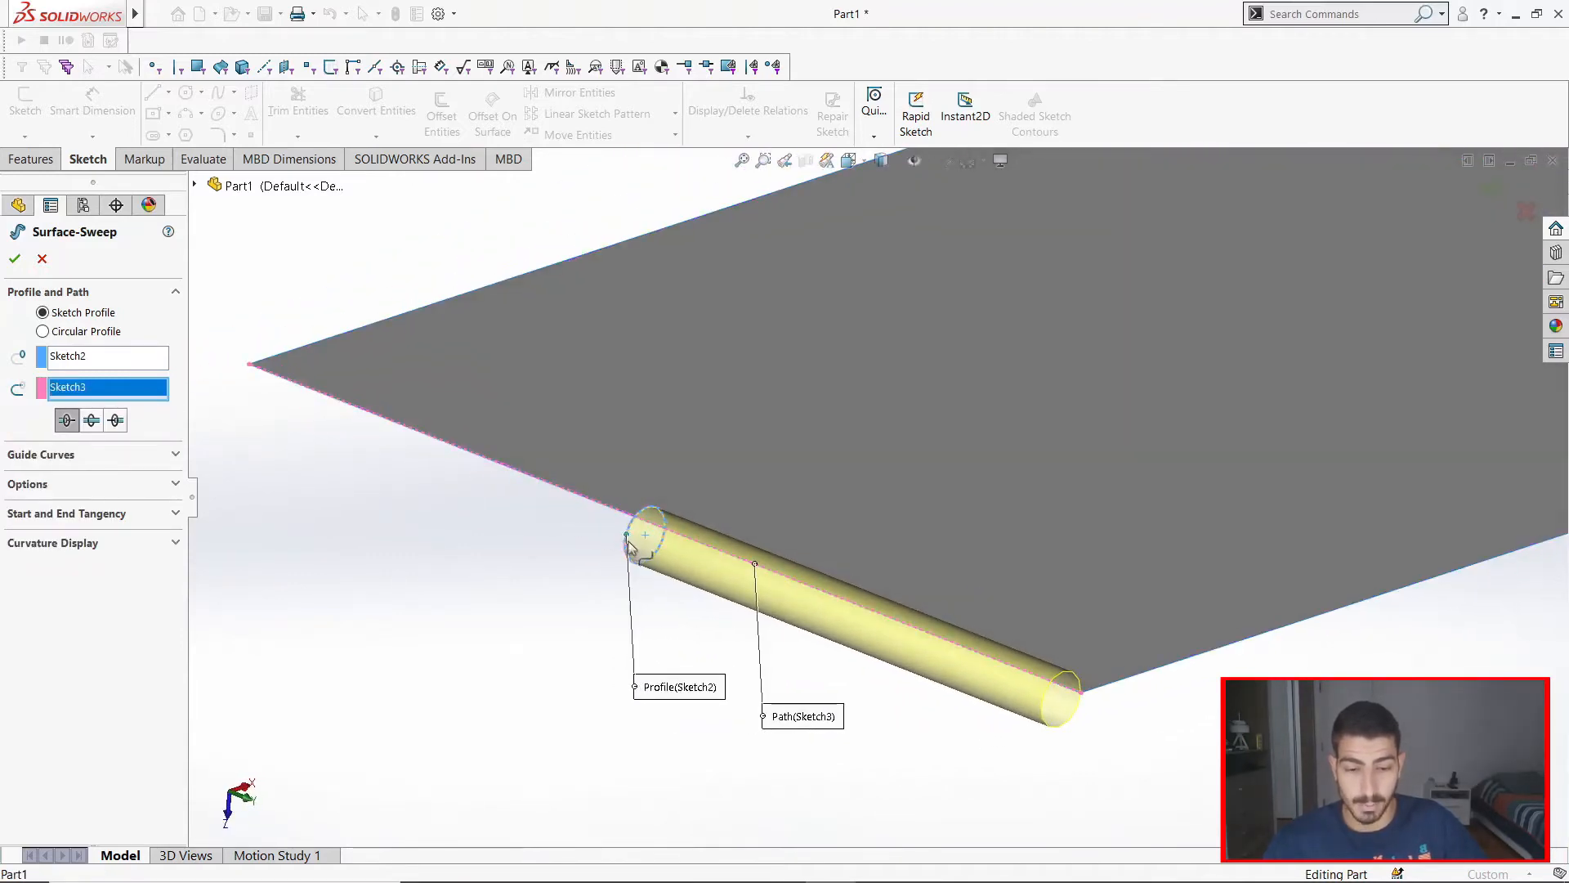
left_click(116, 421)
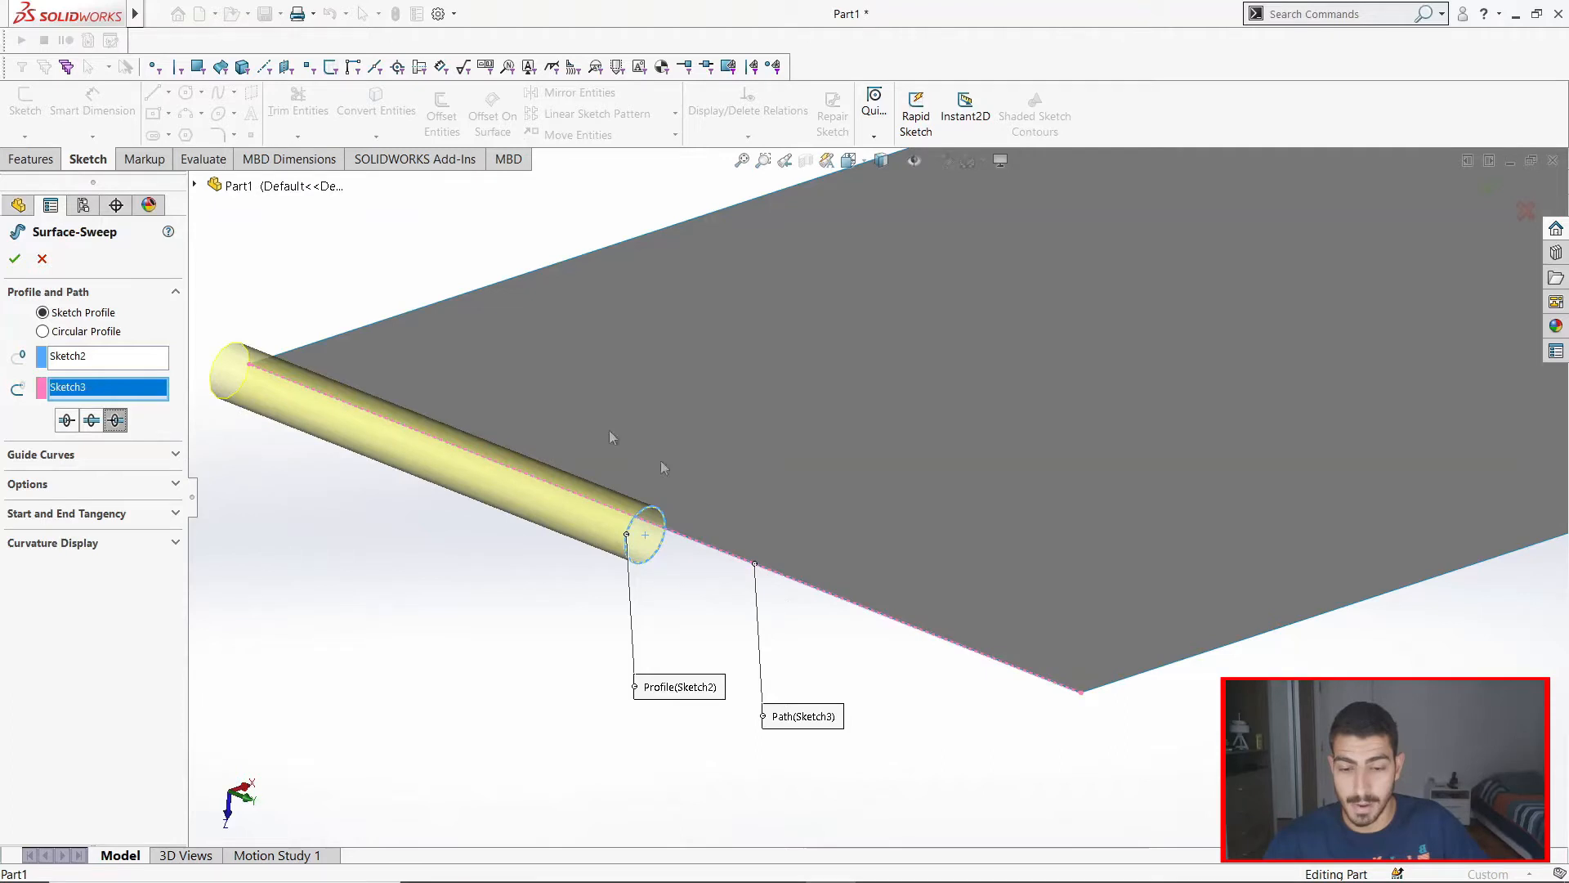
left_click(91, 421)
middle_click_drag(1013, 635, 952, 614)
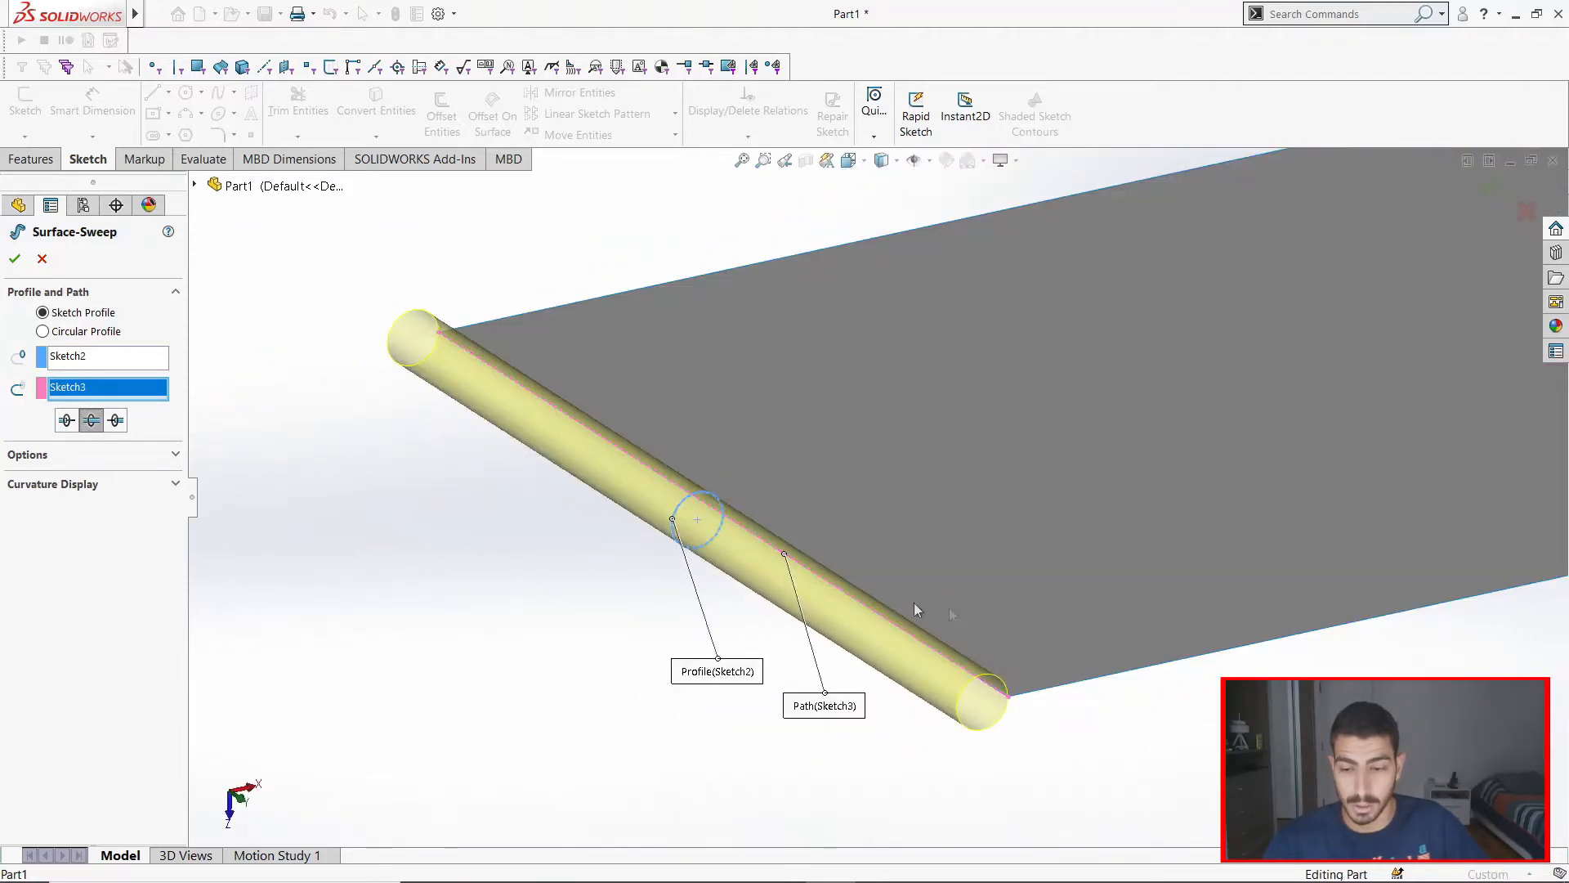
left_click(15, 258)
Step: Inspect the flag and pole surfaces, check the thickness note beside the flag photo in Microsoft Whiteboard, and return to SOLIDWORKS
middle_click_drag(970, 525, 1121, 553)
scroll(1116, 490, "up", 5)
middle_click_drag(1114, 413, 1082, 560)
scroll(914, 343, "down", 5)
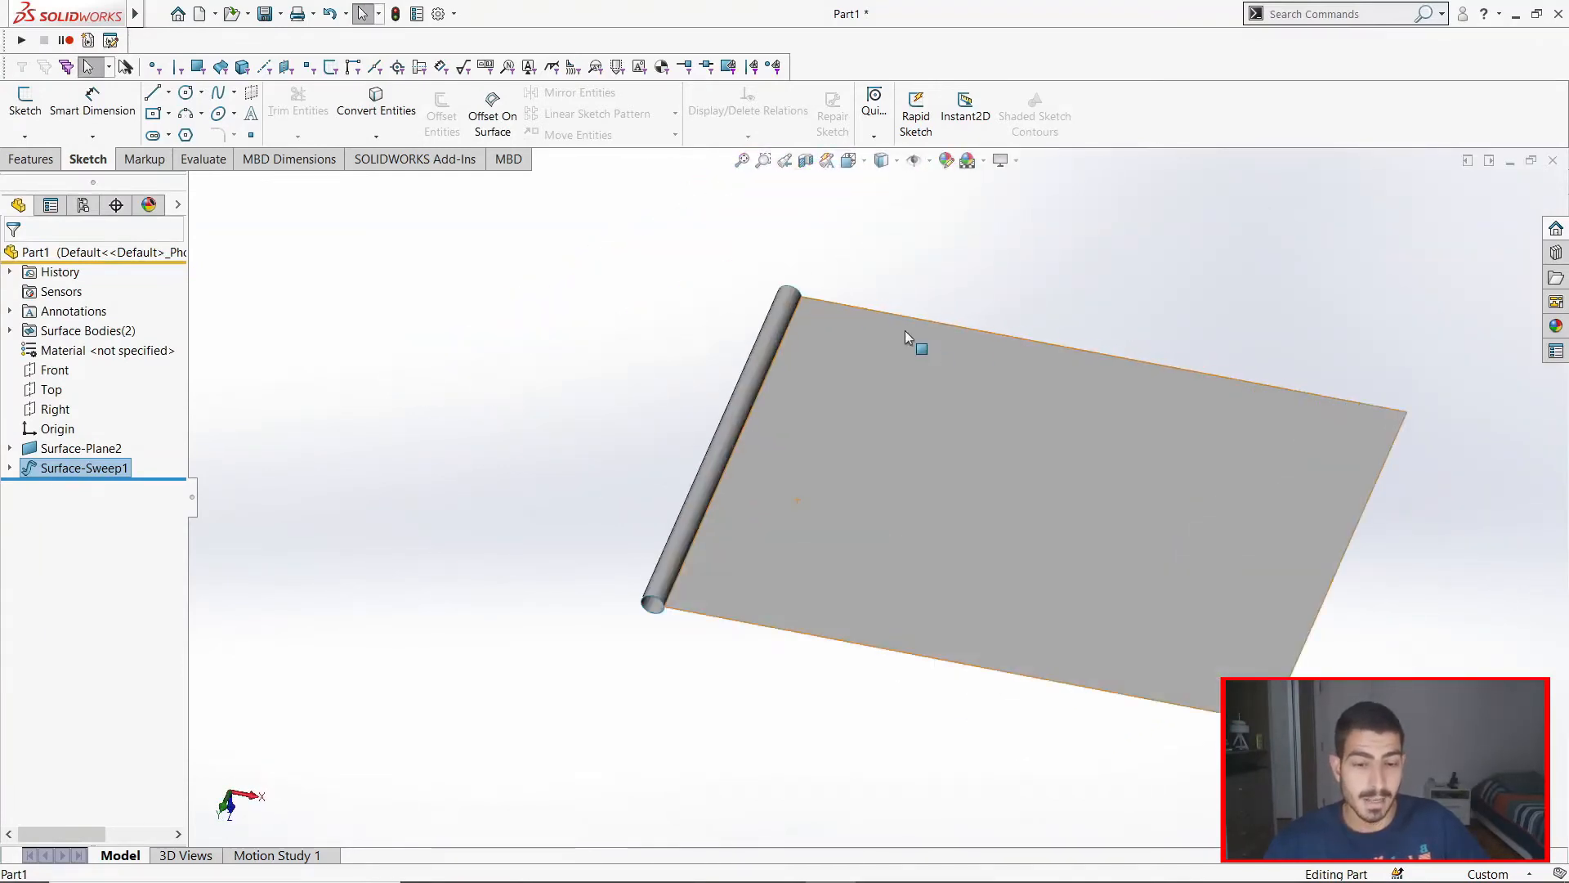
middle_click_drag(893, 615, 923, 493)
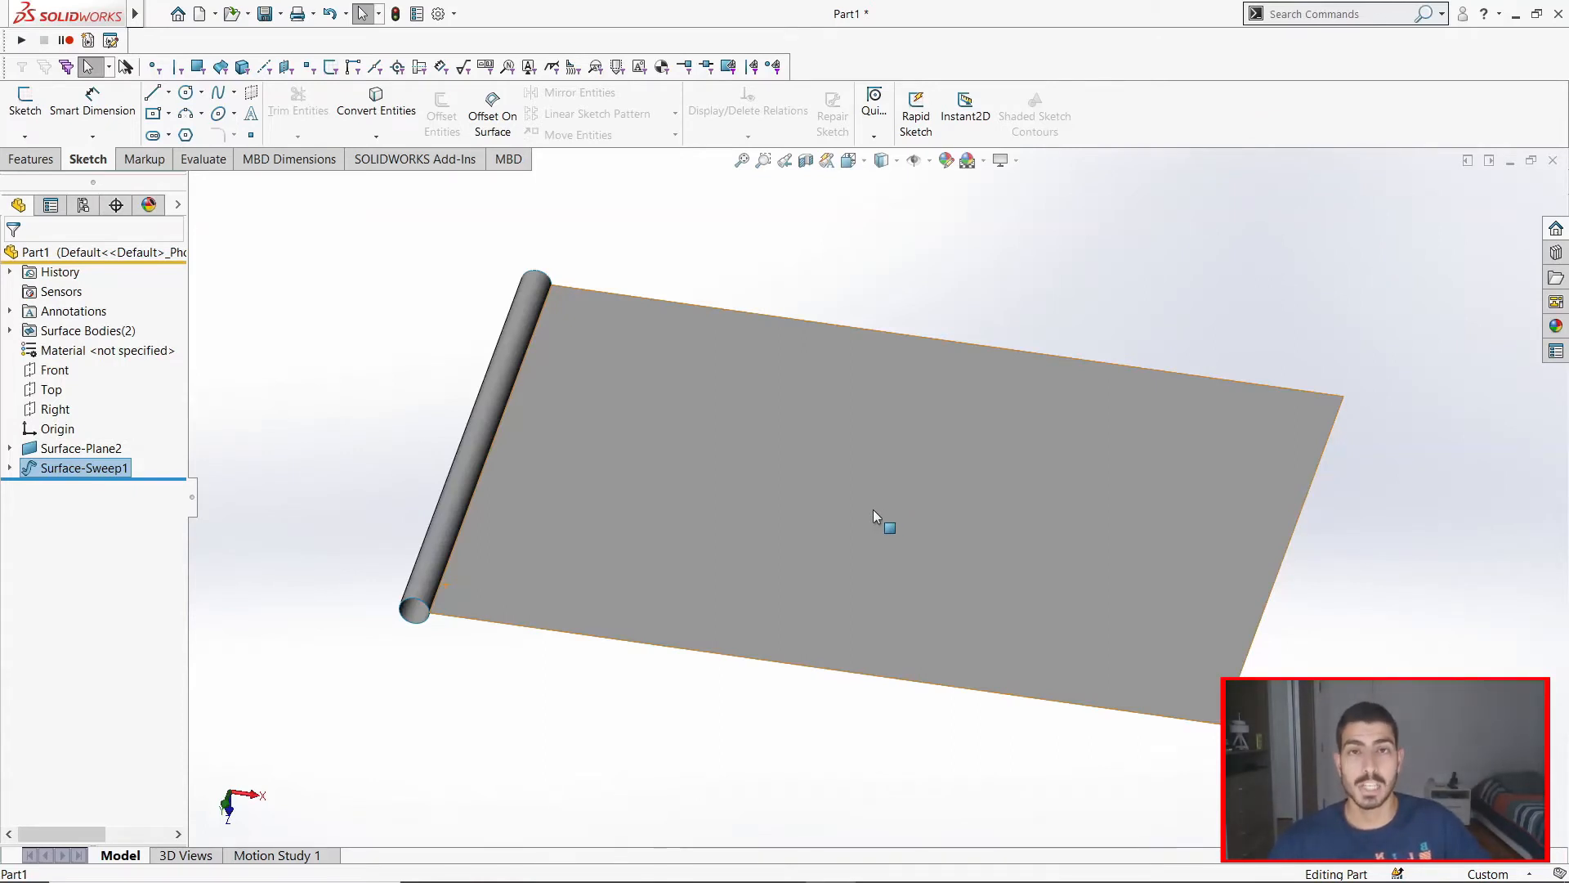
key("alt+Tab")
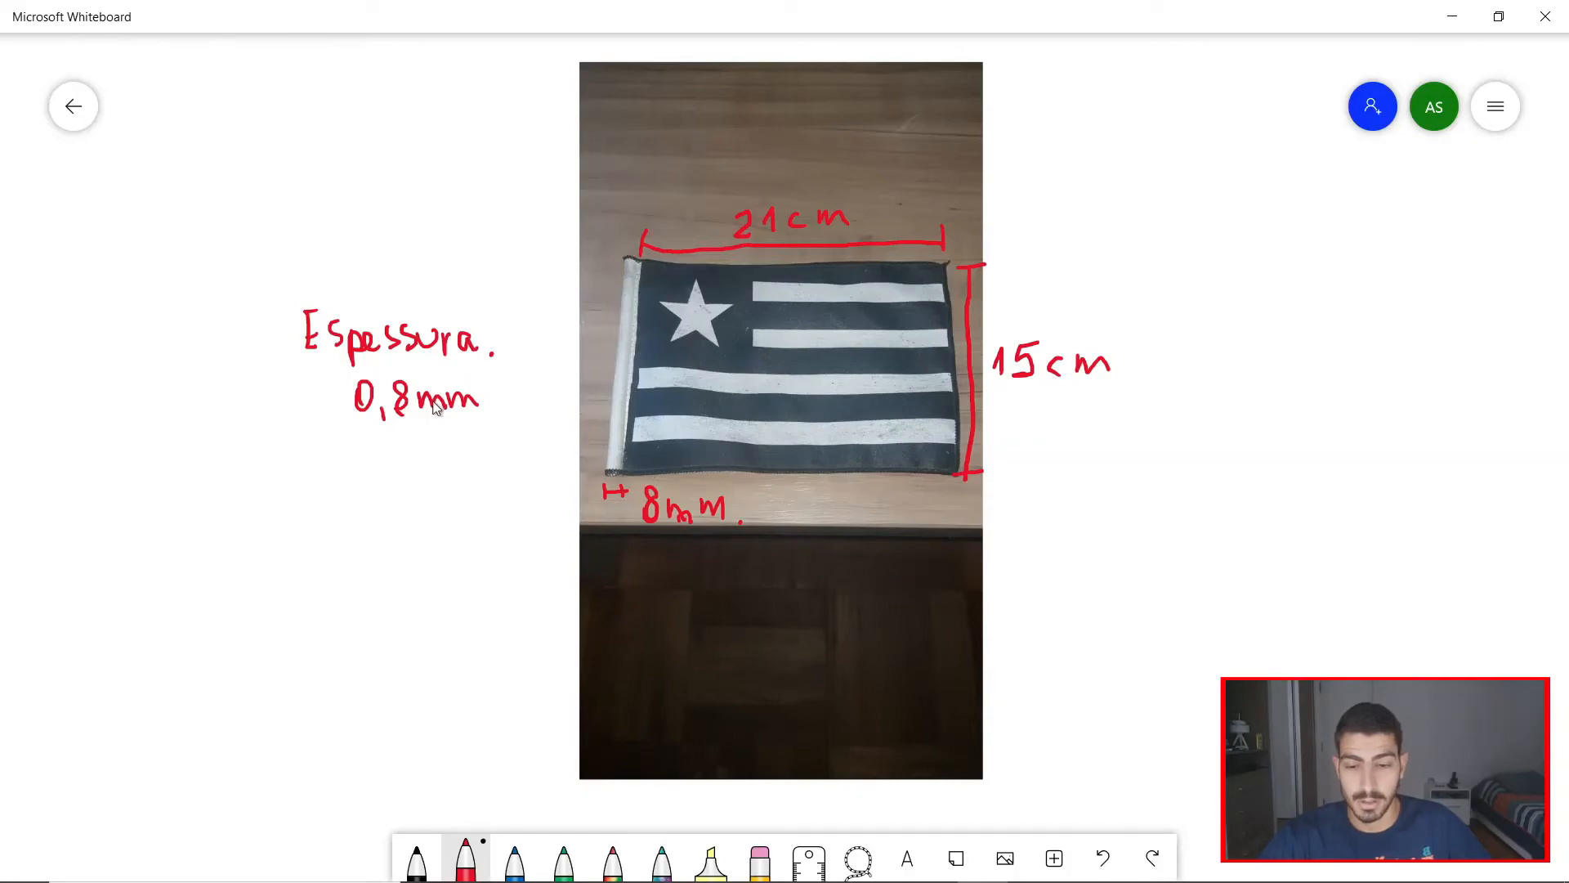
key("alt+Tab")
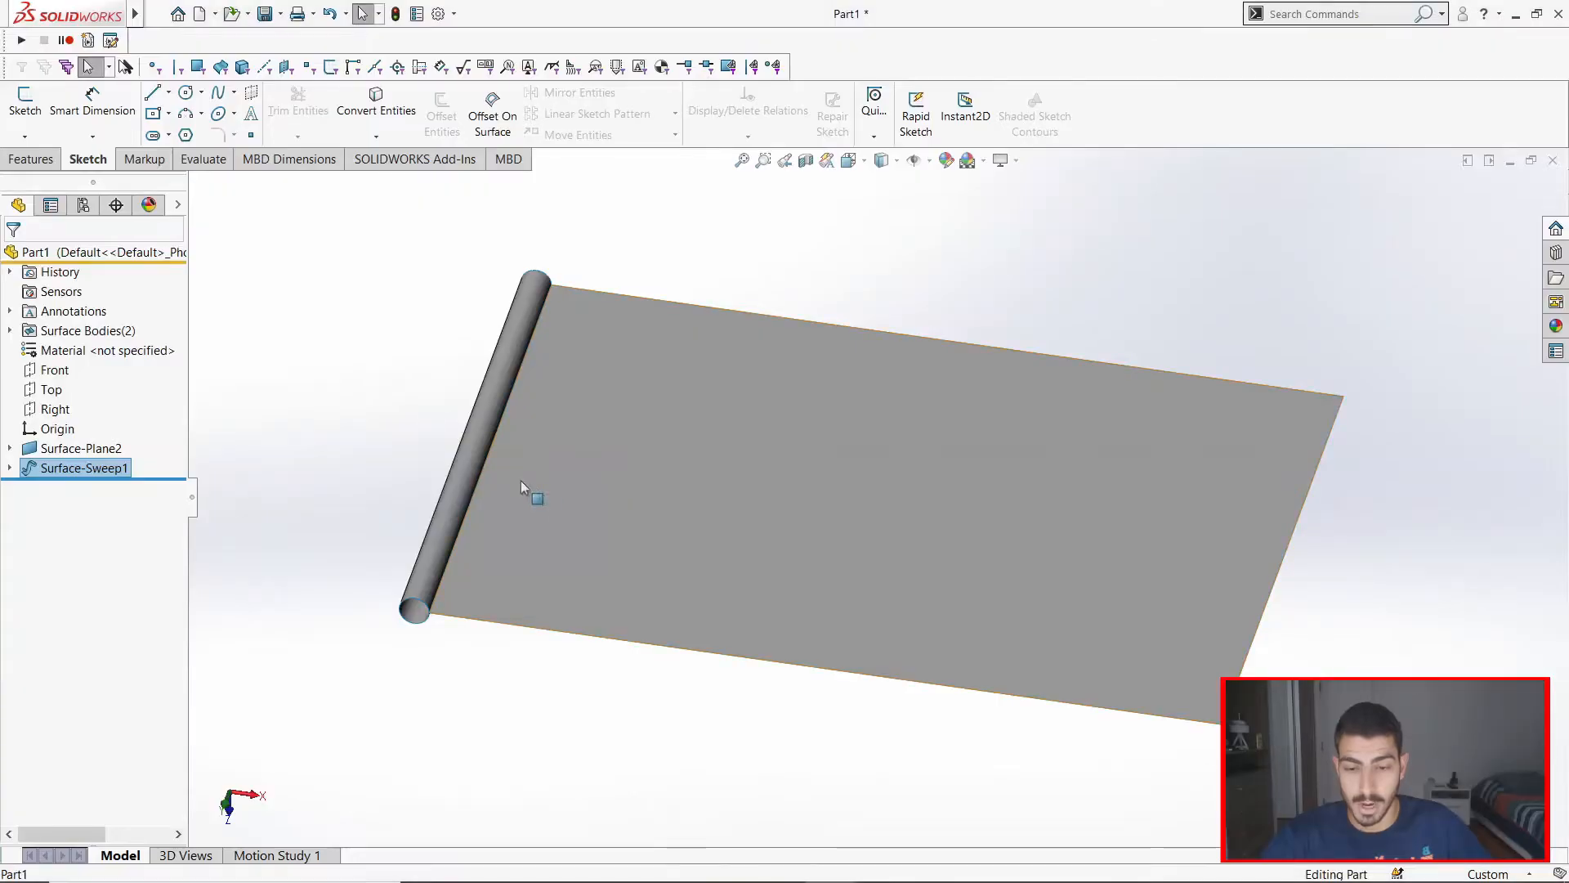
Step: Start a Thicken feature on the flag's planar surface with a thickness of 0.8 mm
mouse_move(100, 14)
left_click(262, 14)
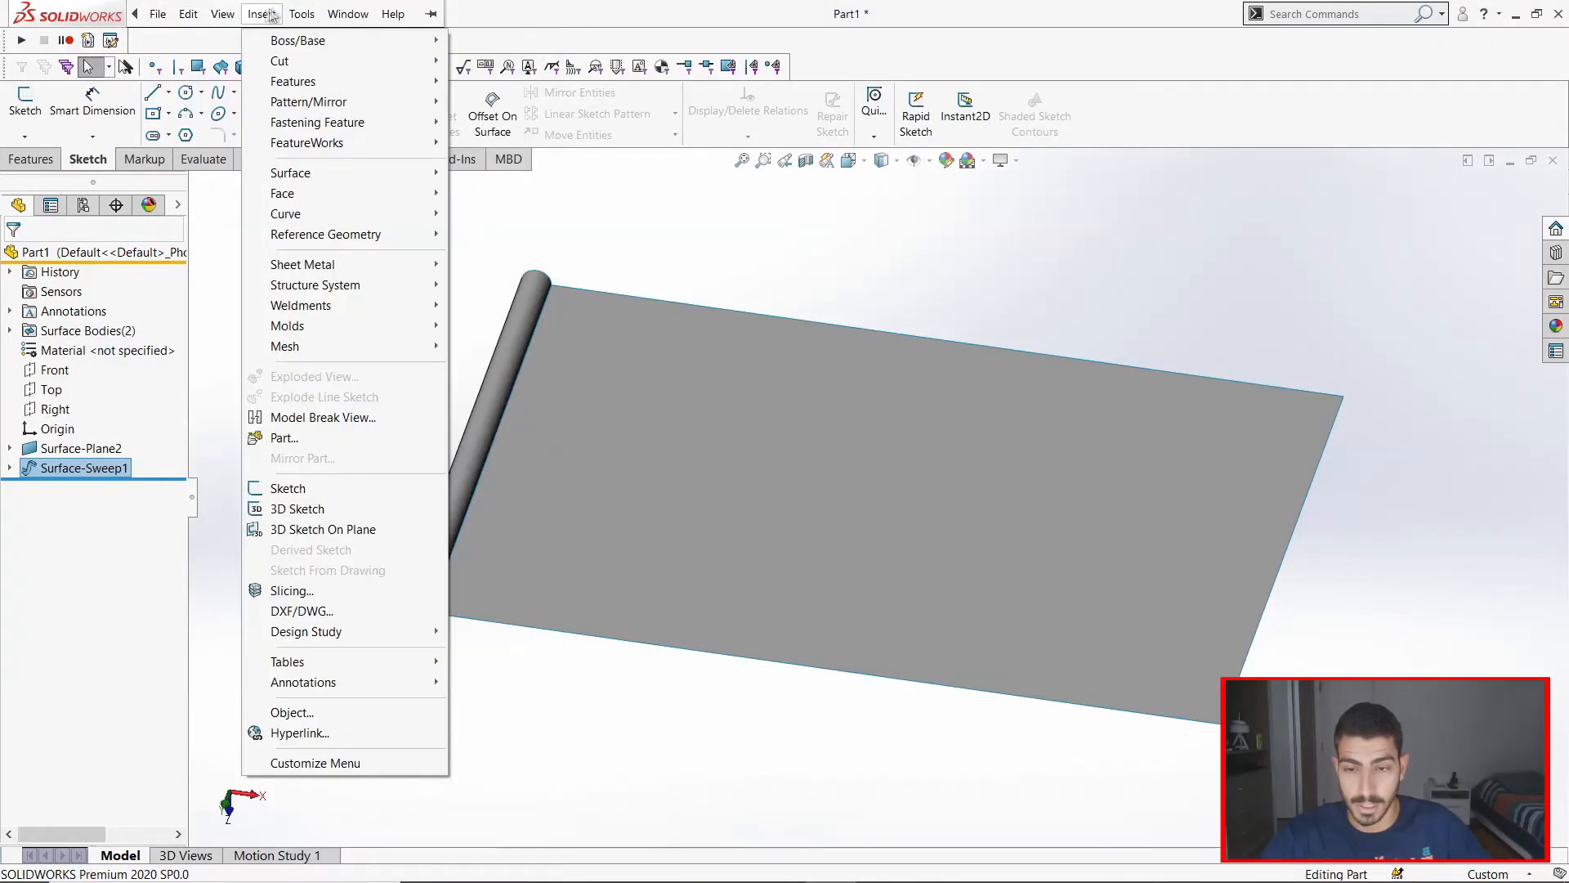
mouse_move(274, 42)
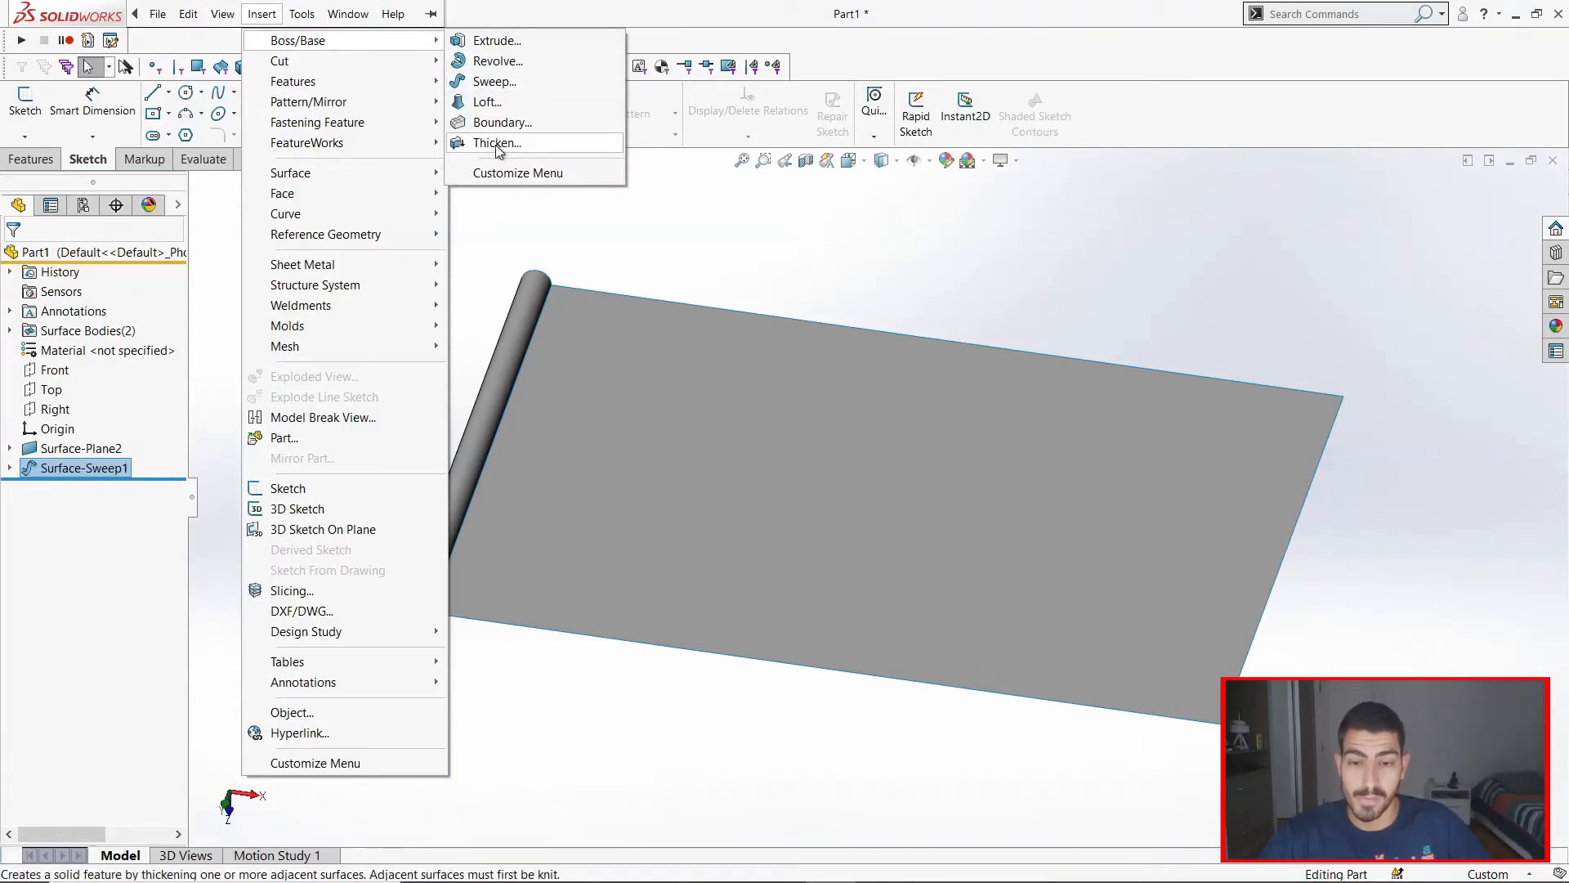
scroll(825, 666, "down", 3)
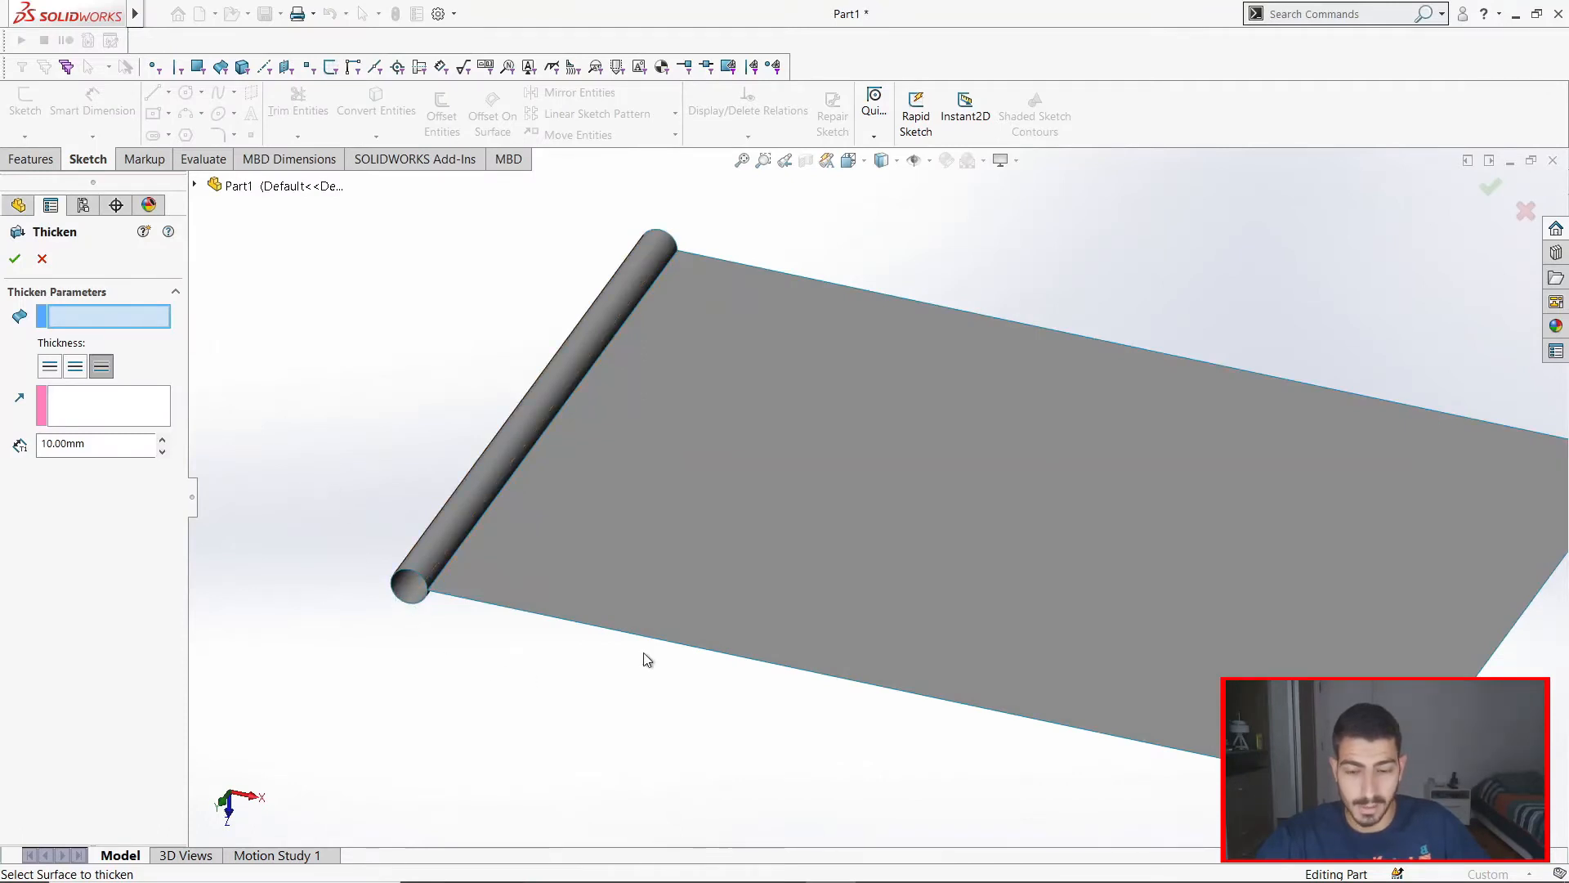
left_click(603, 612)
middle_click_drag(493, 620, 721, 524)
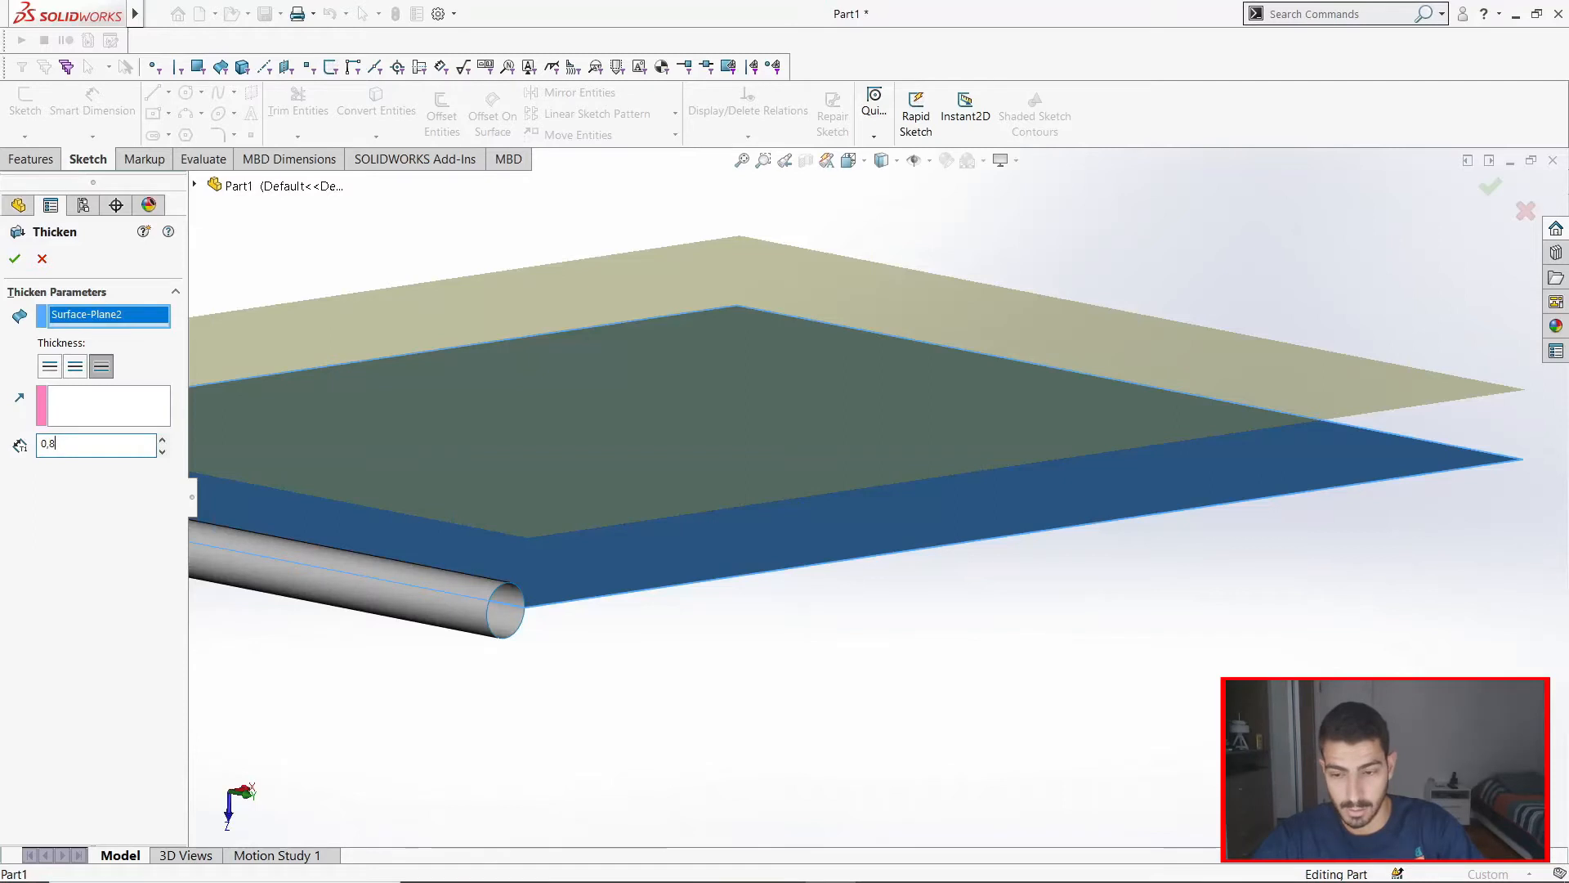
key("Return")
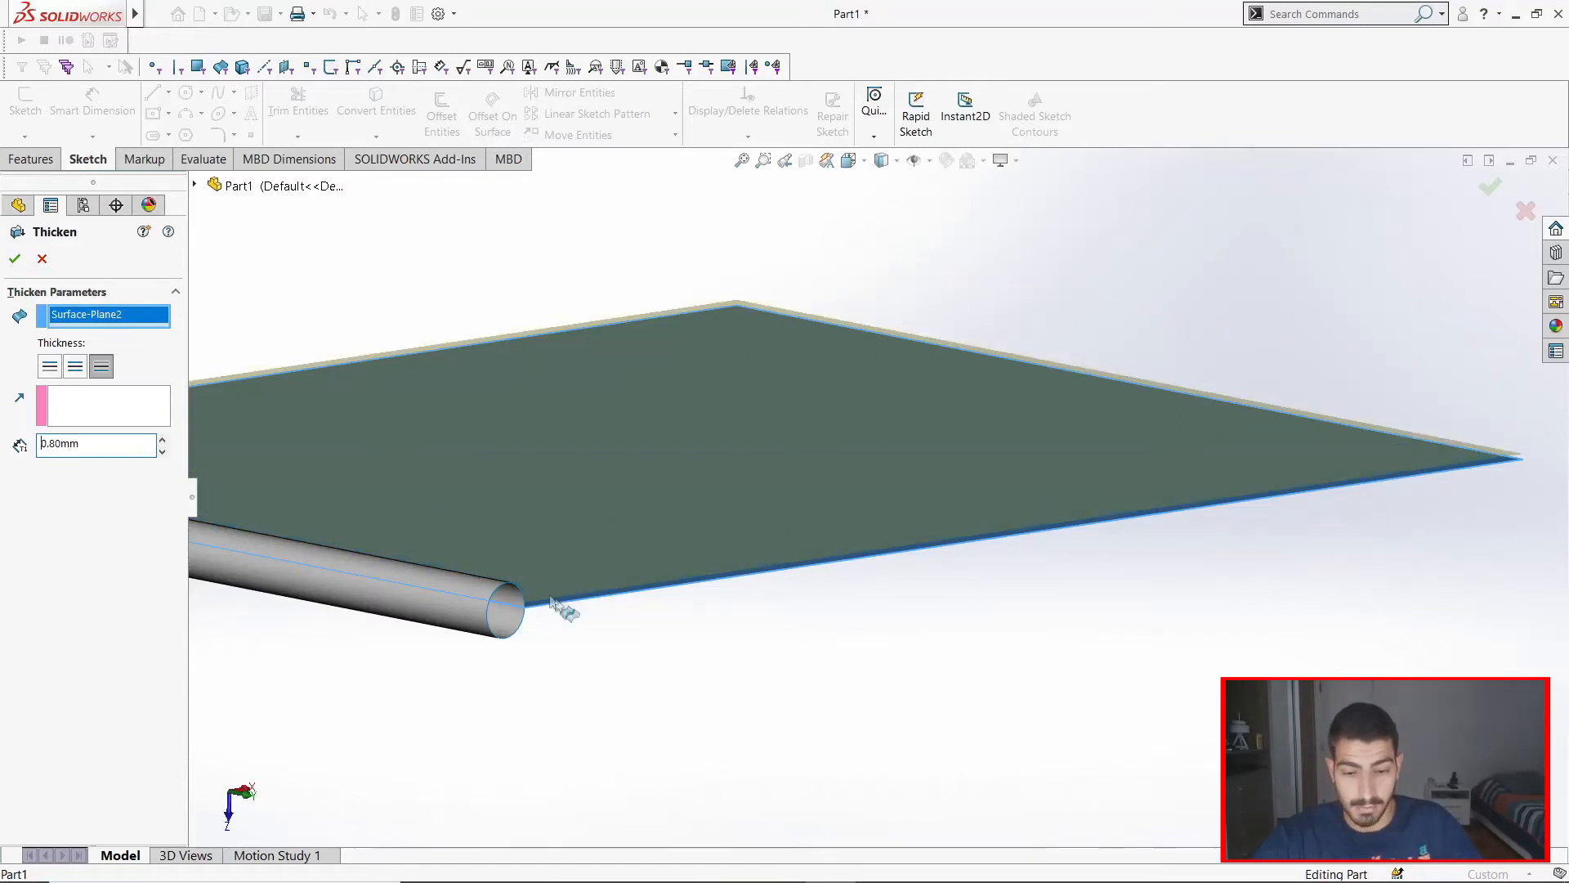
Step: Compare the thickening sides near the pole, choose both sides, set the thickness to 0.4 mm, and finish the feature
scroll(564, 609, "down", 5)
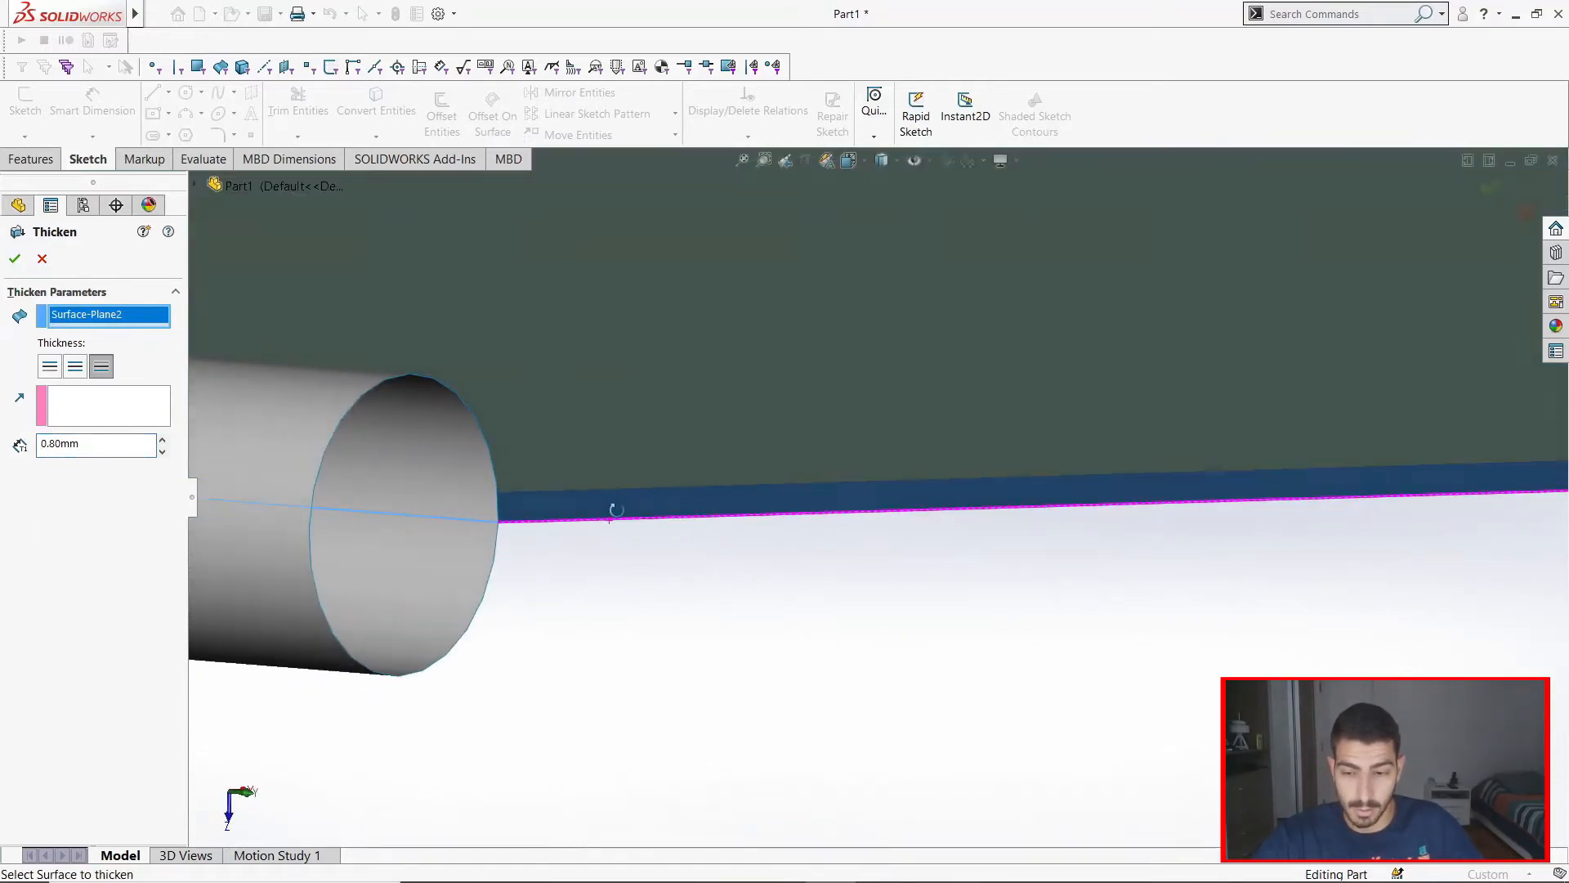
scroll(616, 510, "down", 1)
left_click(49, 367)
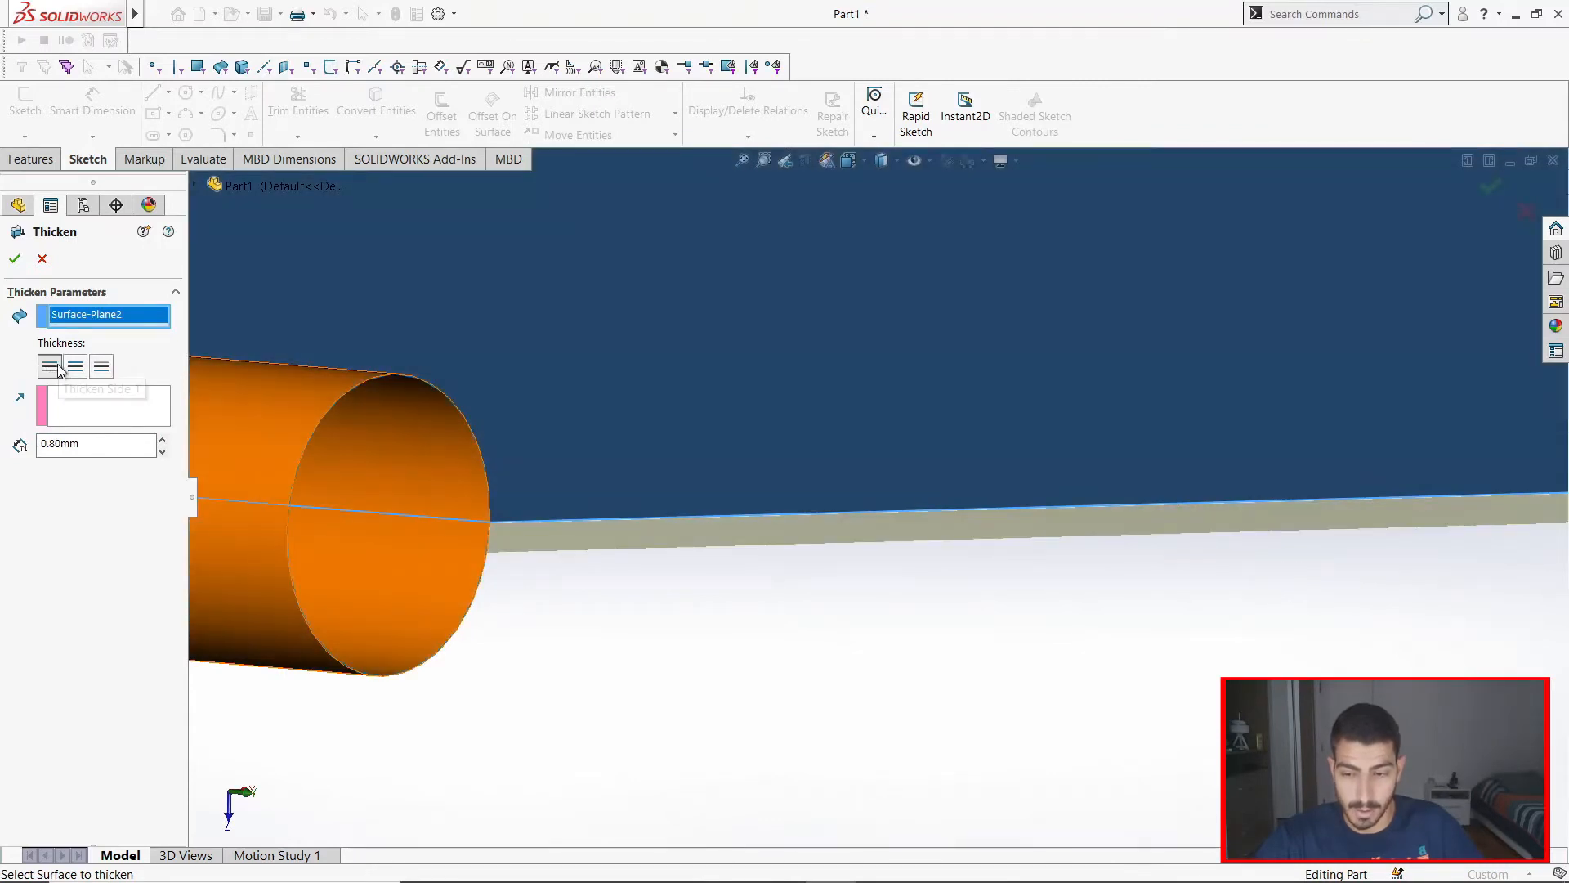
left_click(76, 369)
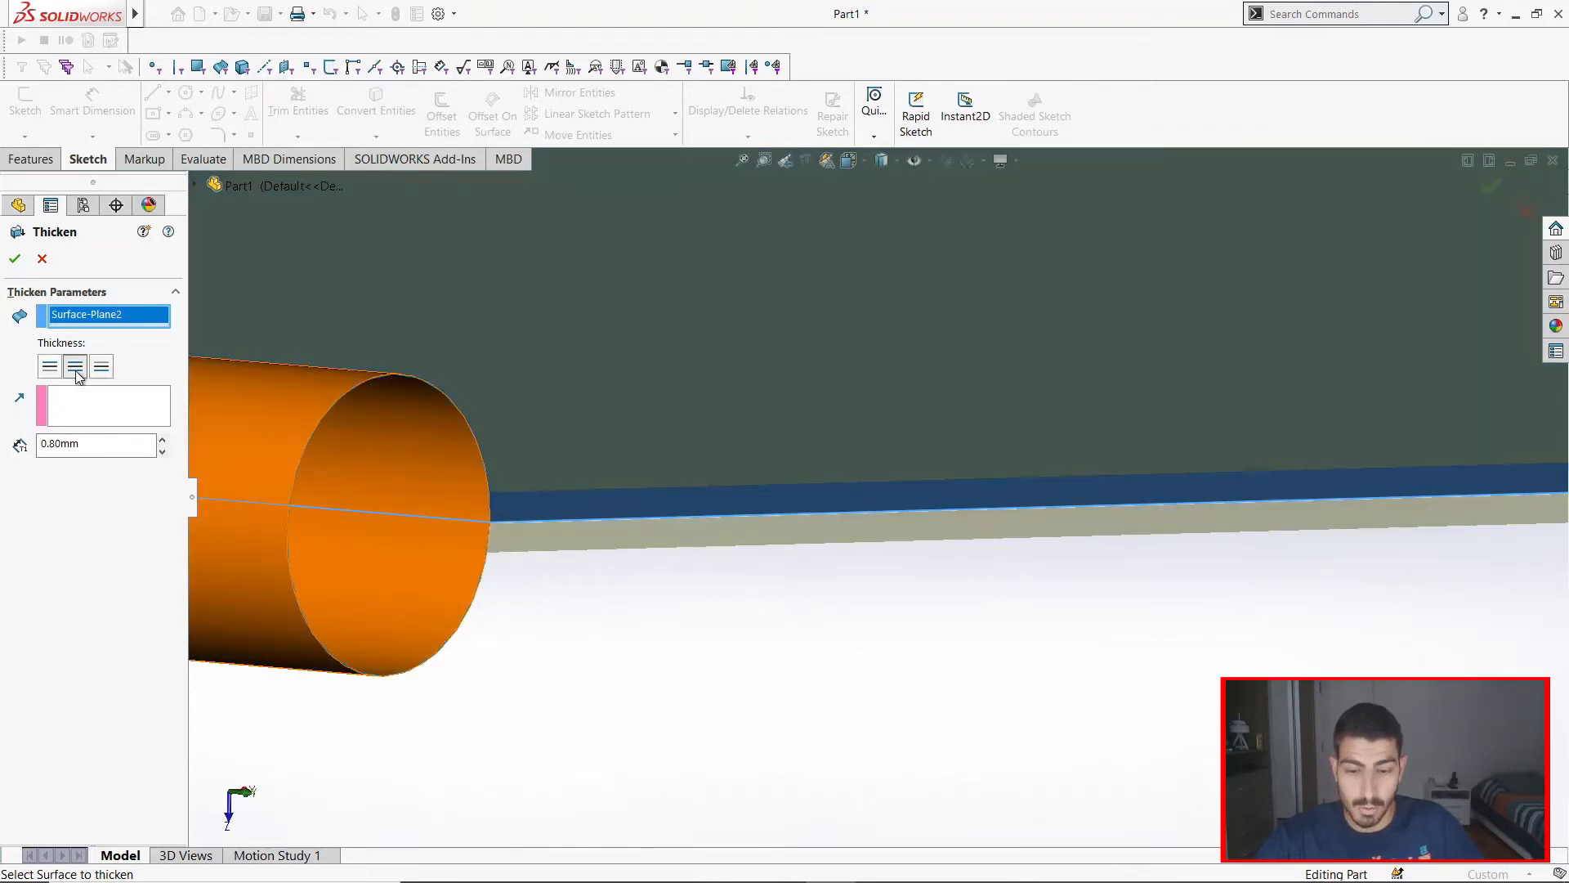
middle_click_drag(738, 579, 614, 537)
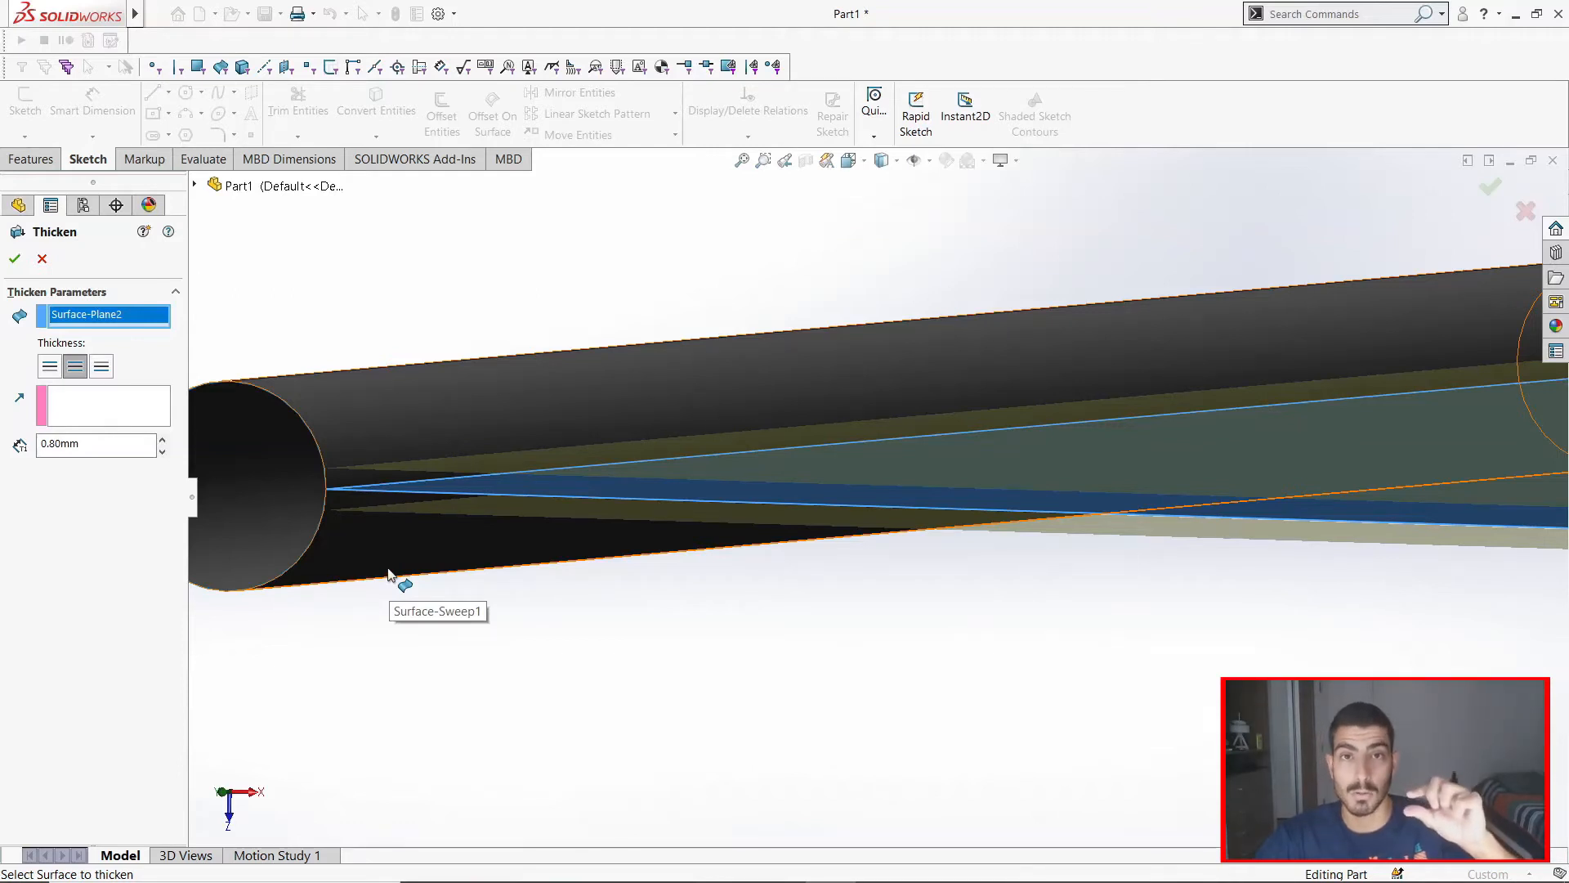
double_click(97, 442)
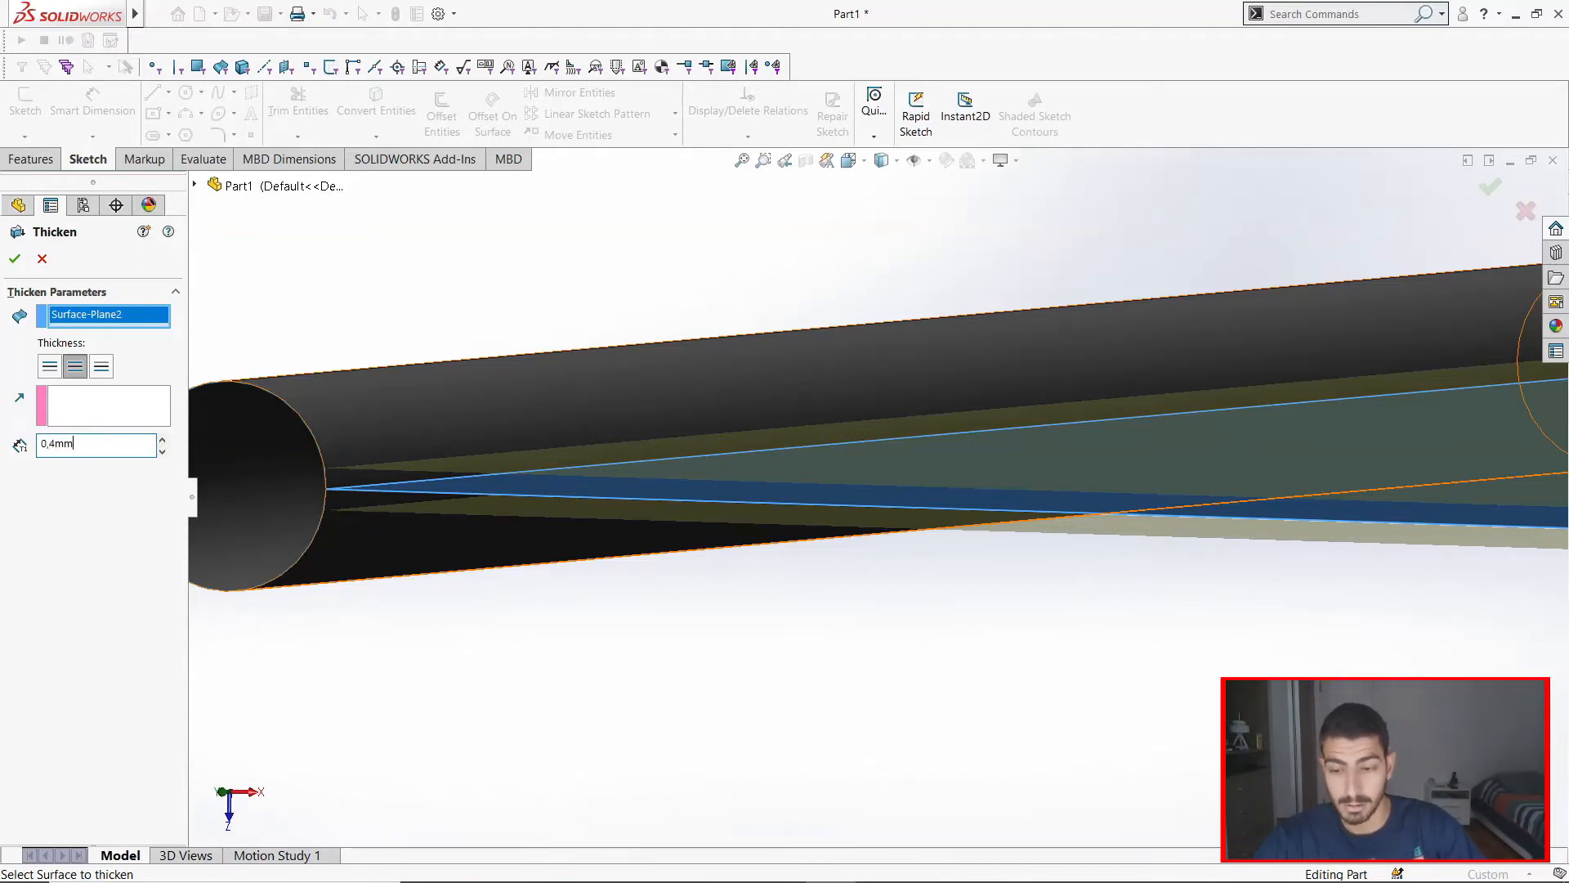
key("Return")
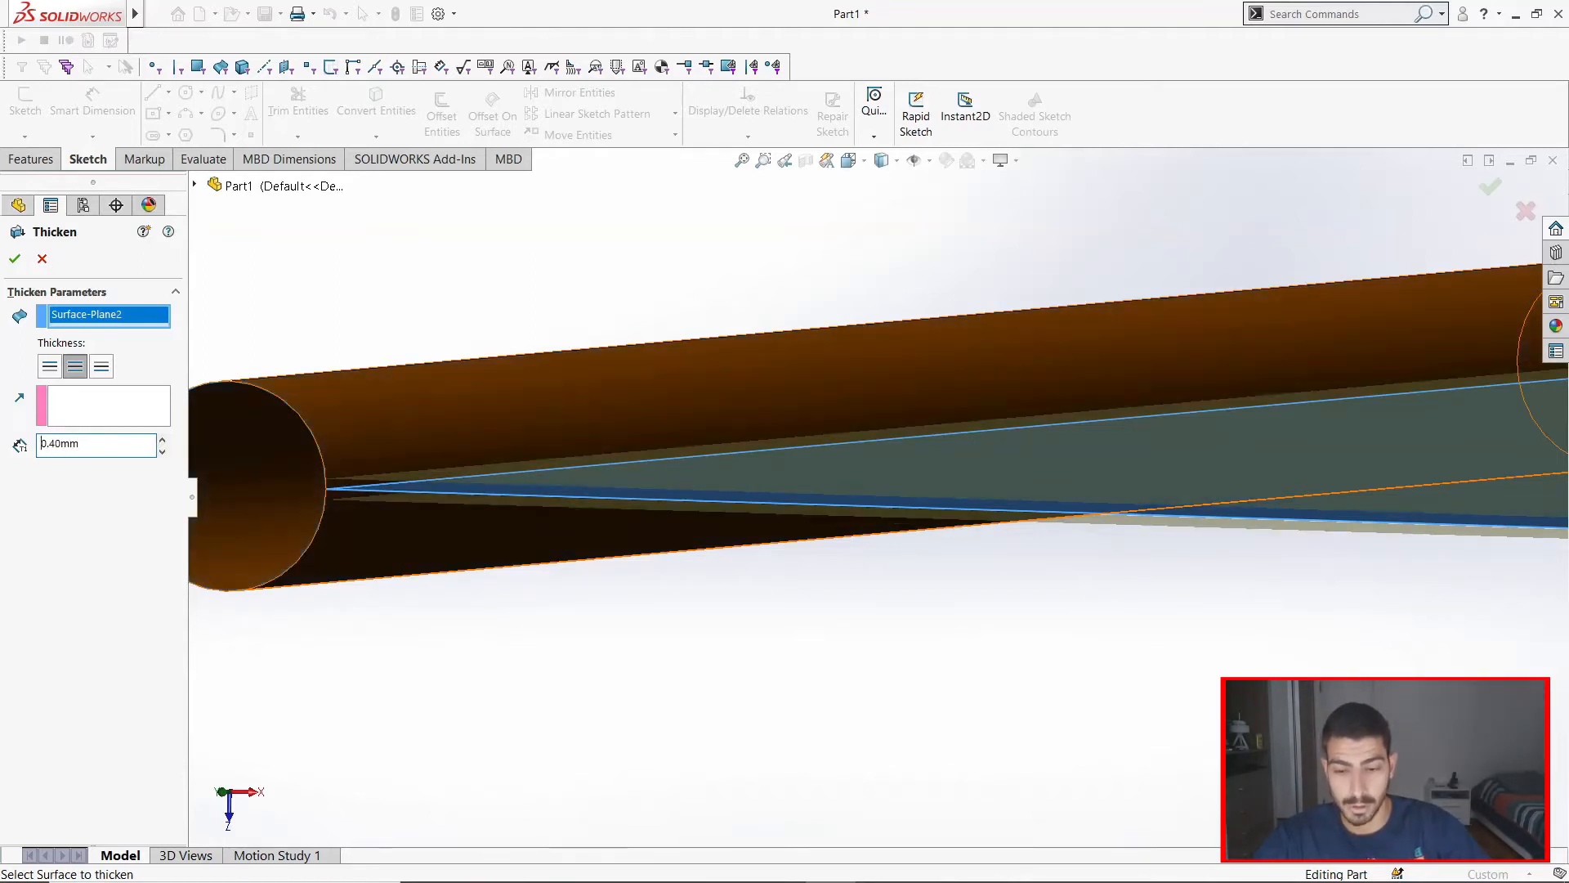
left_click(15, 258)
Step: Measure the distance between the two large parallel faces of the thickened flag and close the measurement
middle_click_drag(666, 603, 960, 518)
scroll(959, 518, "down", 5)
scroll(1046, 403, "up", 5)
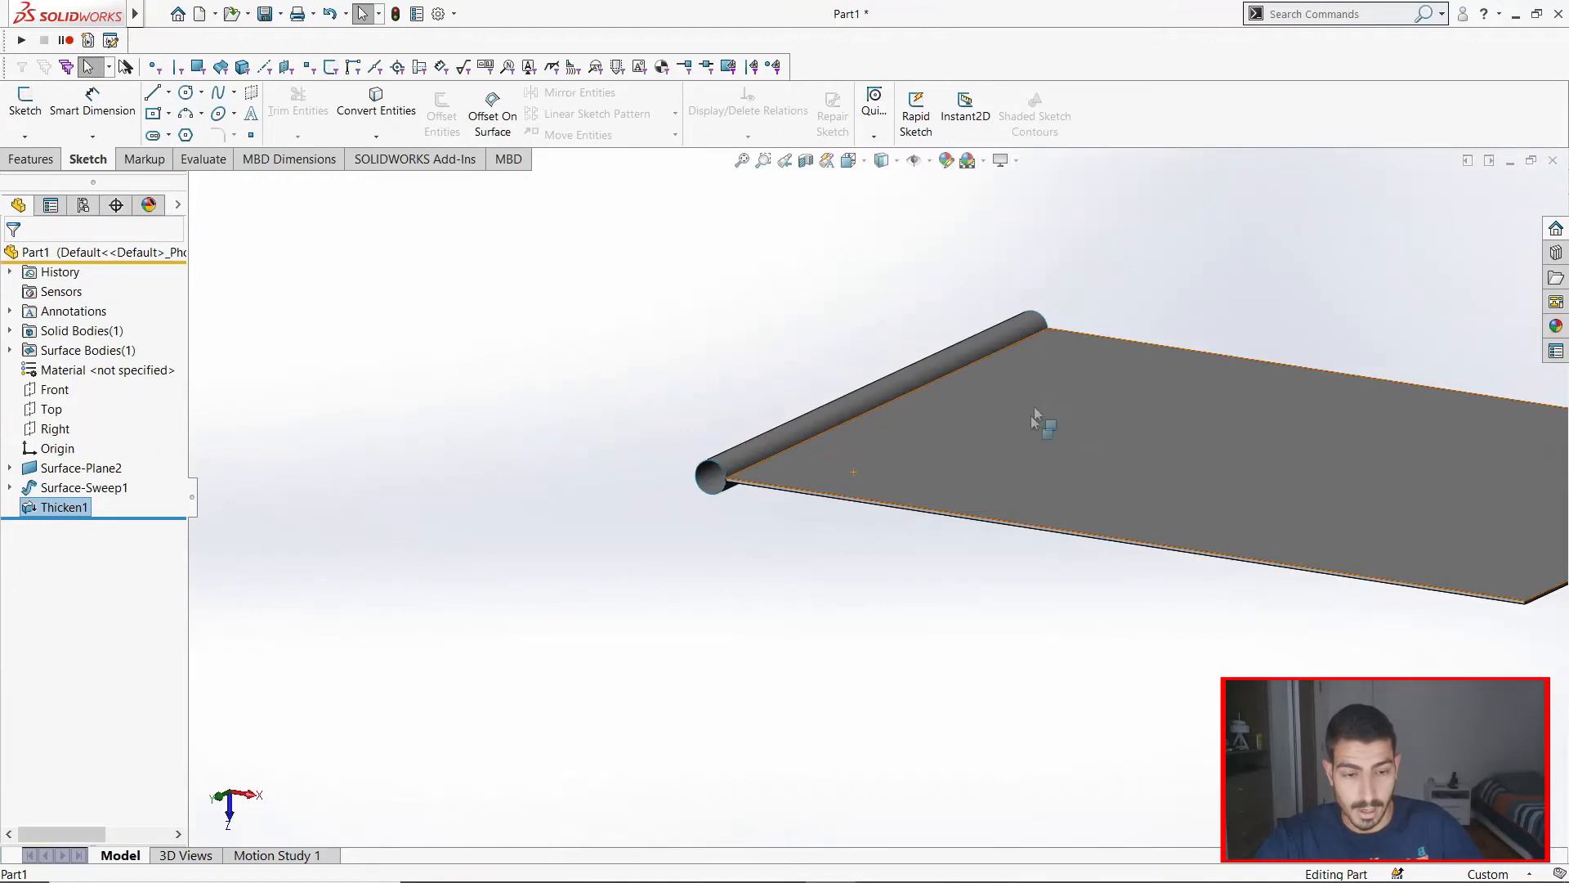
scroll(1046, 402, "down", 3)
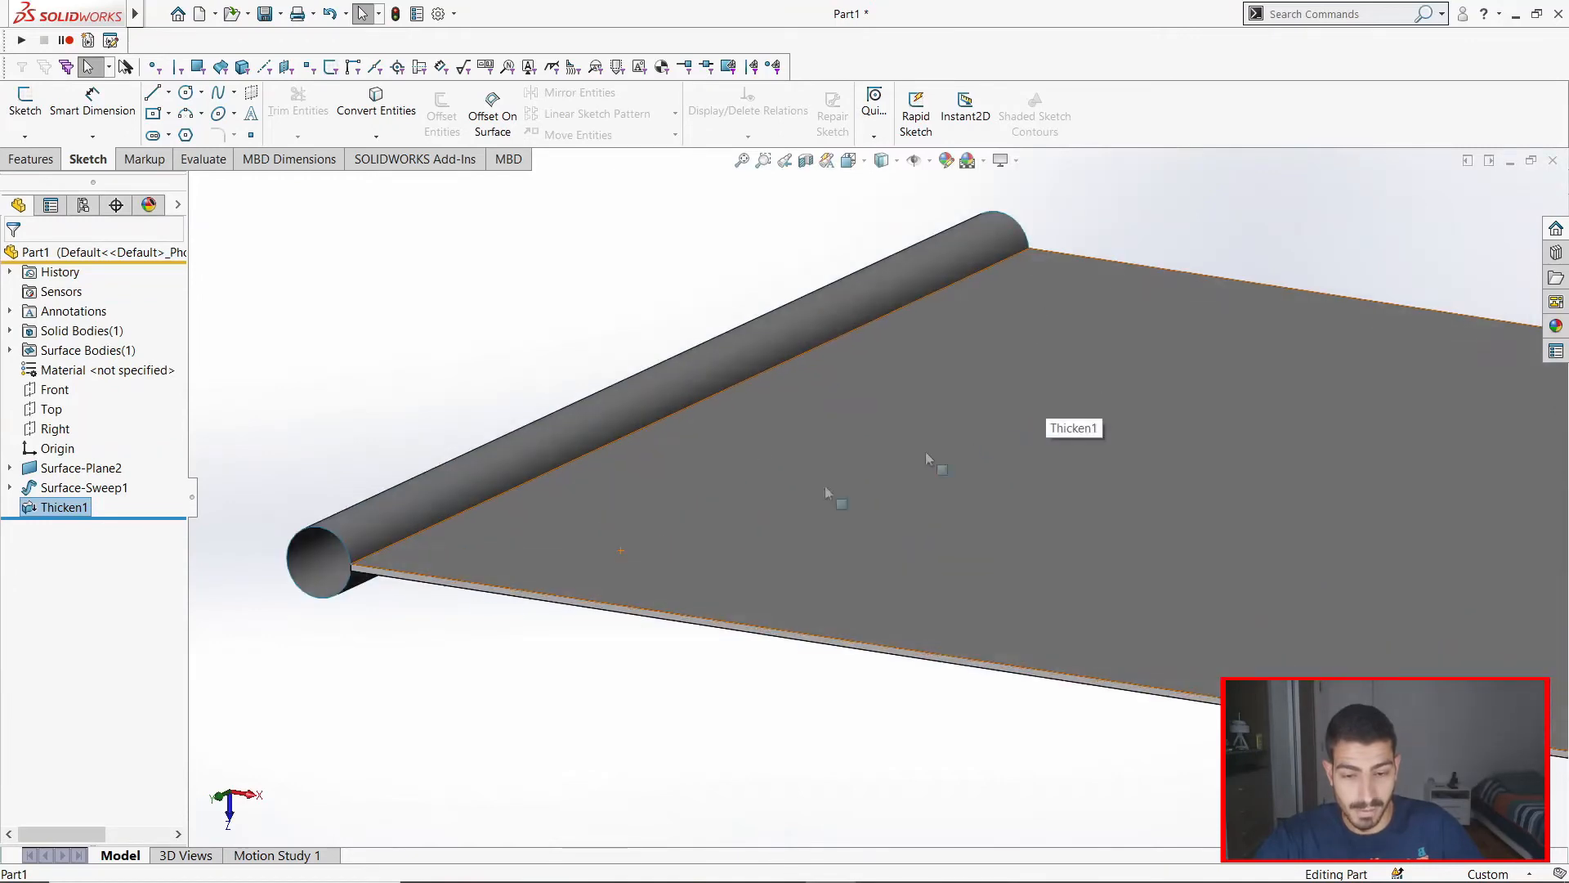
left_click(204, 159)
left_click(175, 106)
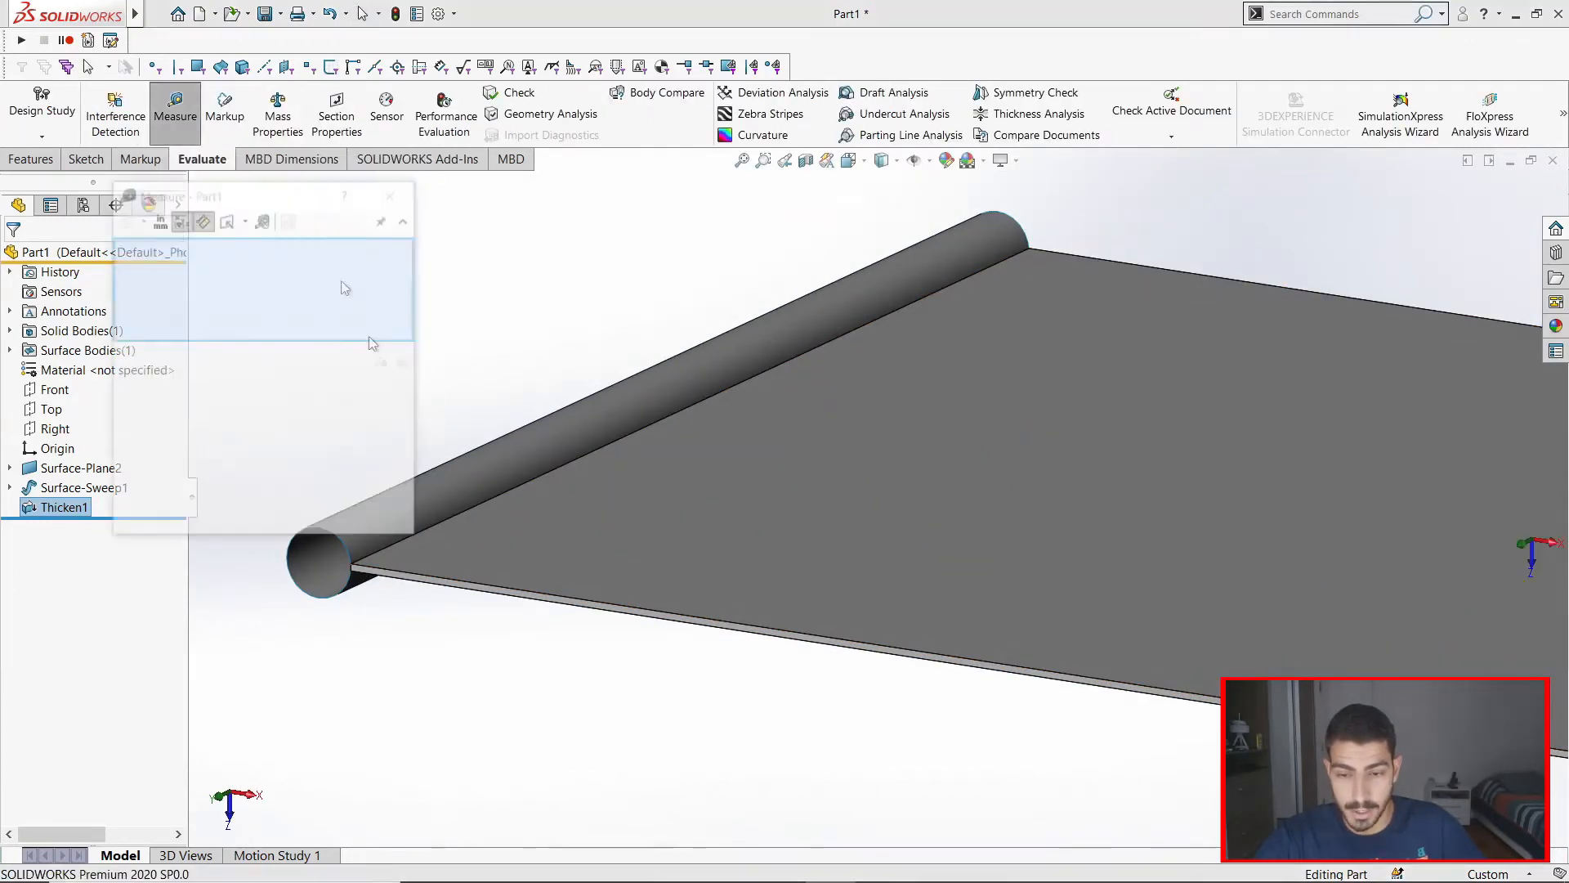
left_click(548, 587)
middle_click_drag(690, 651, 686, 504)
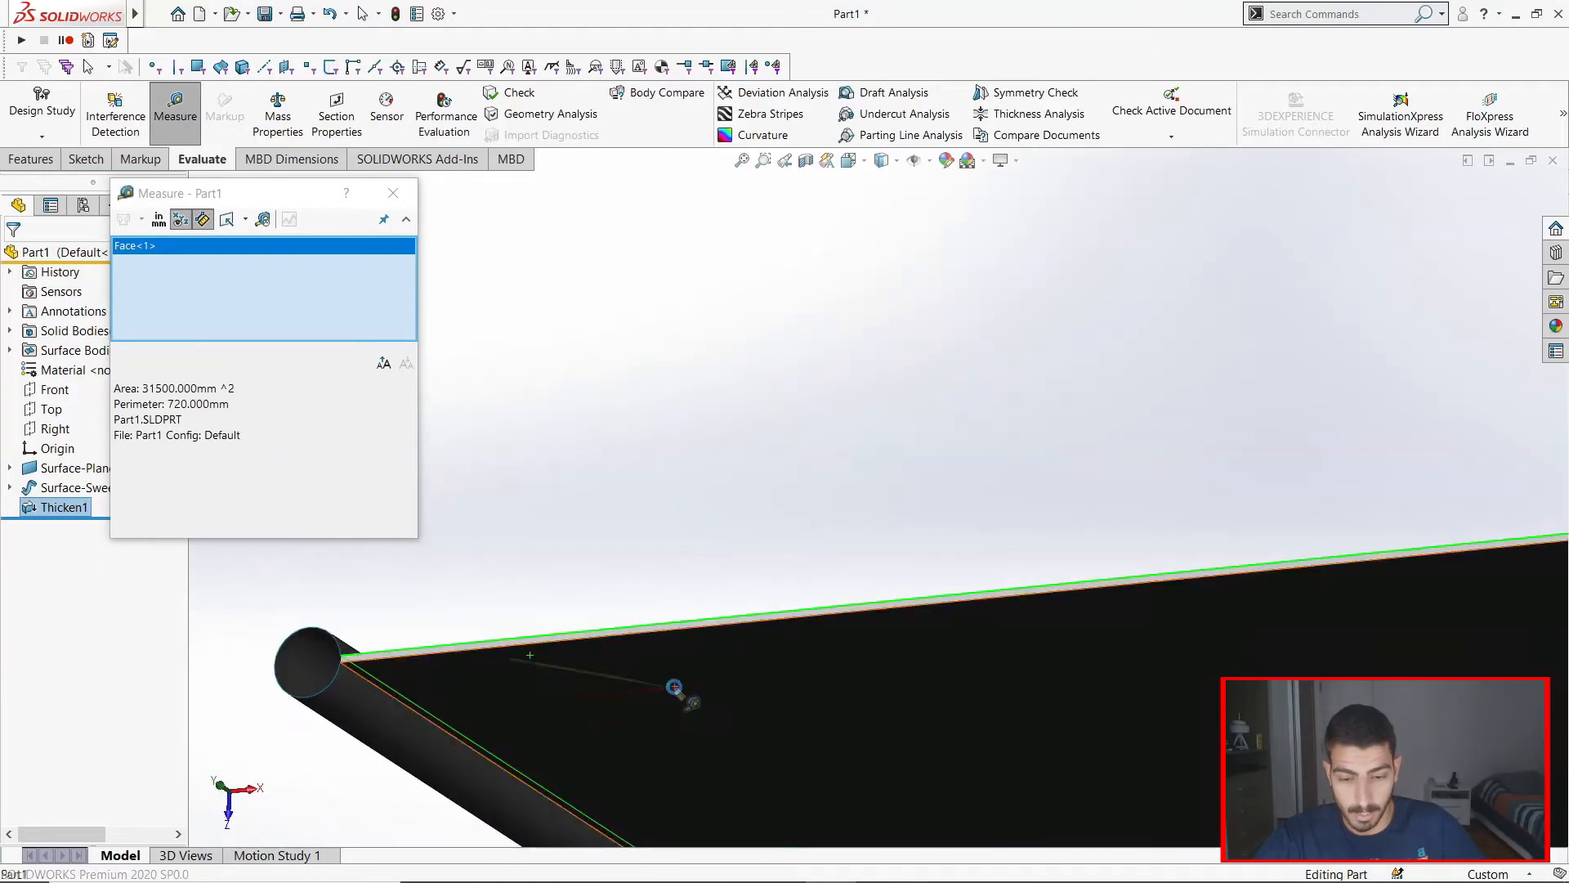
scroll(585, 670, "down", 3)
left_click(585, 670)
scroll(585, 670, "down", 3)
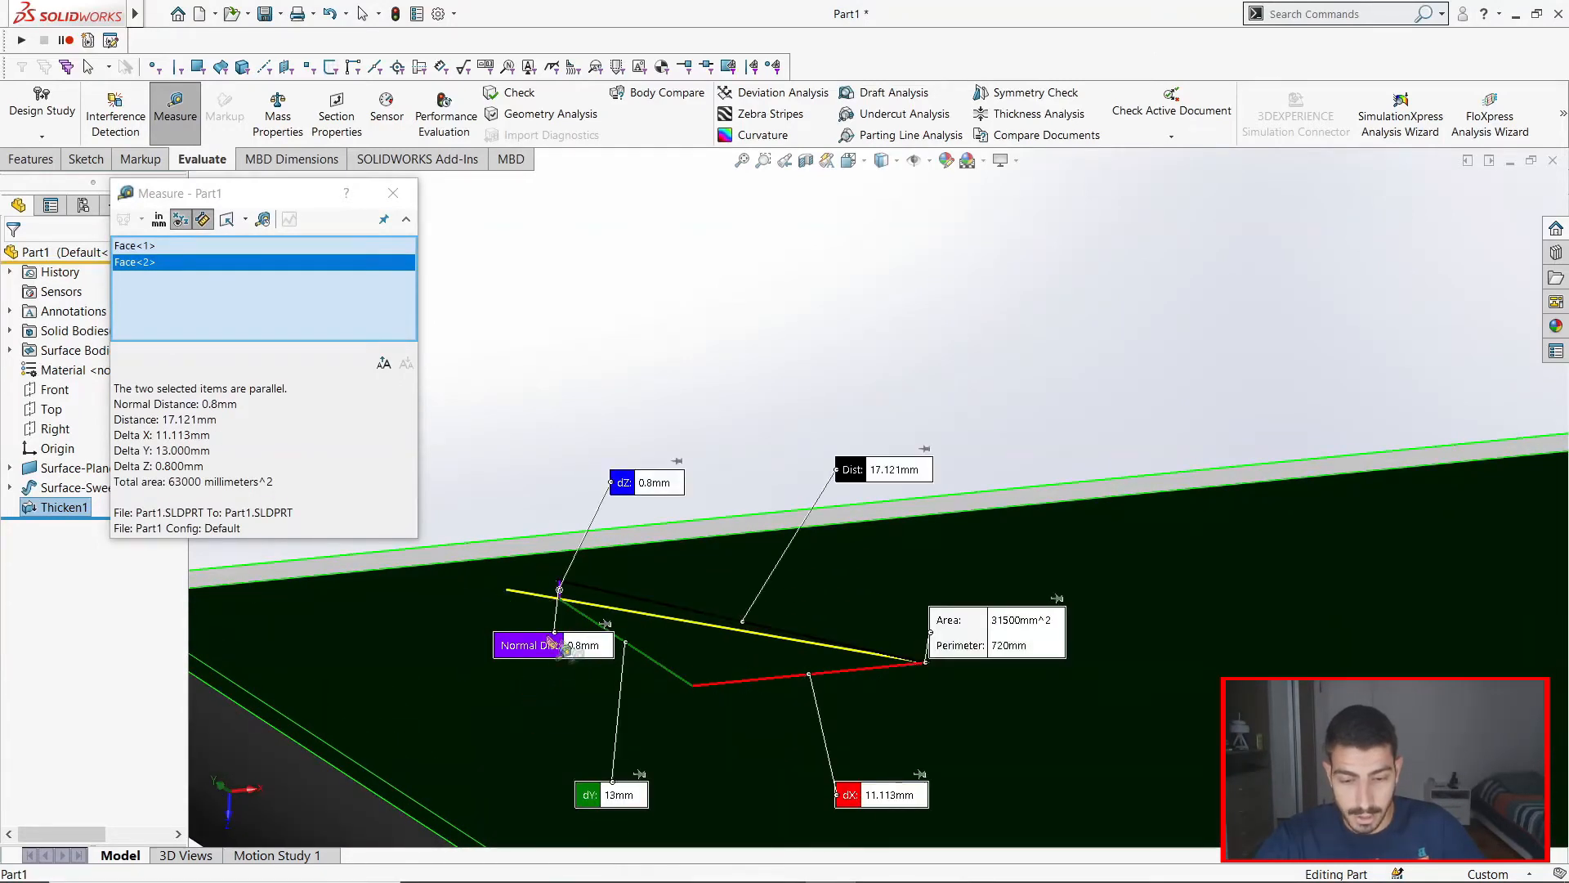
left_click(403, 201)
Step: Start a Thicken feature on the pole's swept surface
scroll(626, 463, "up", 5)
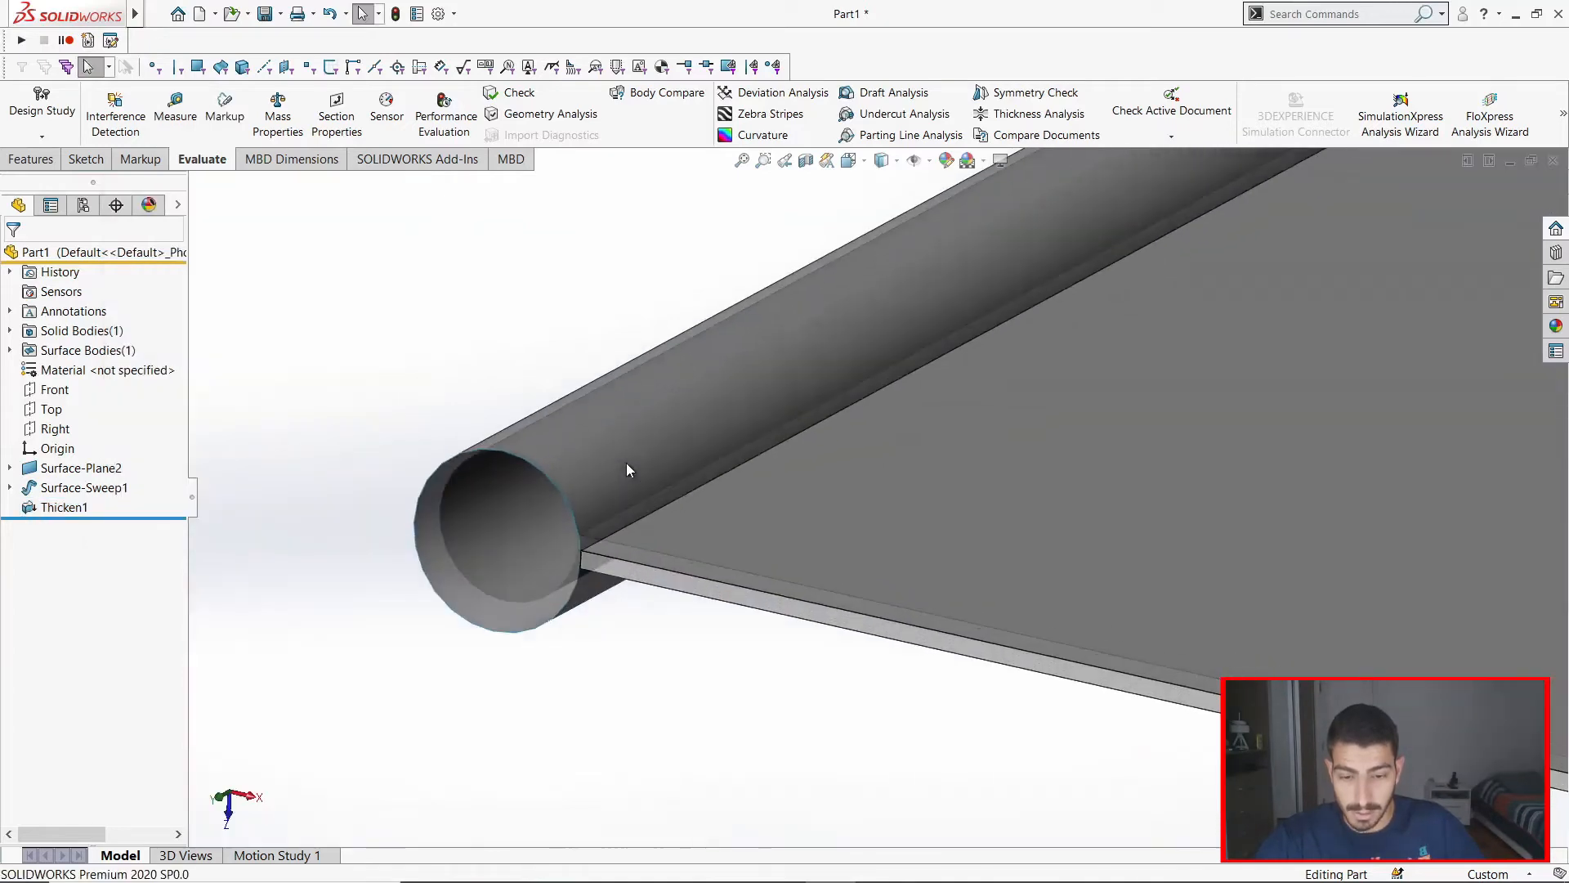
left_click(617, 476)
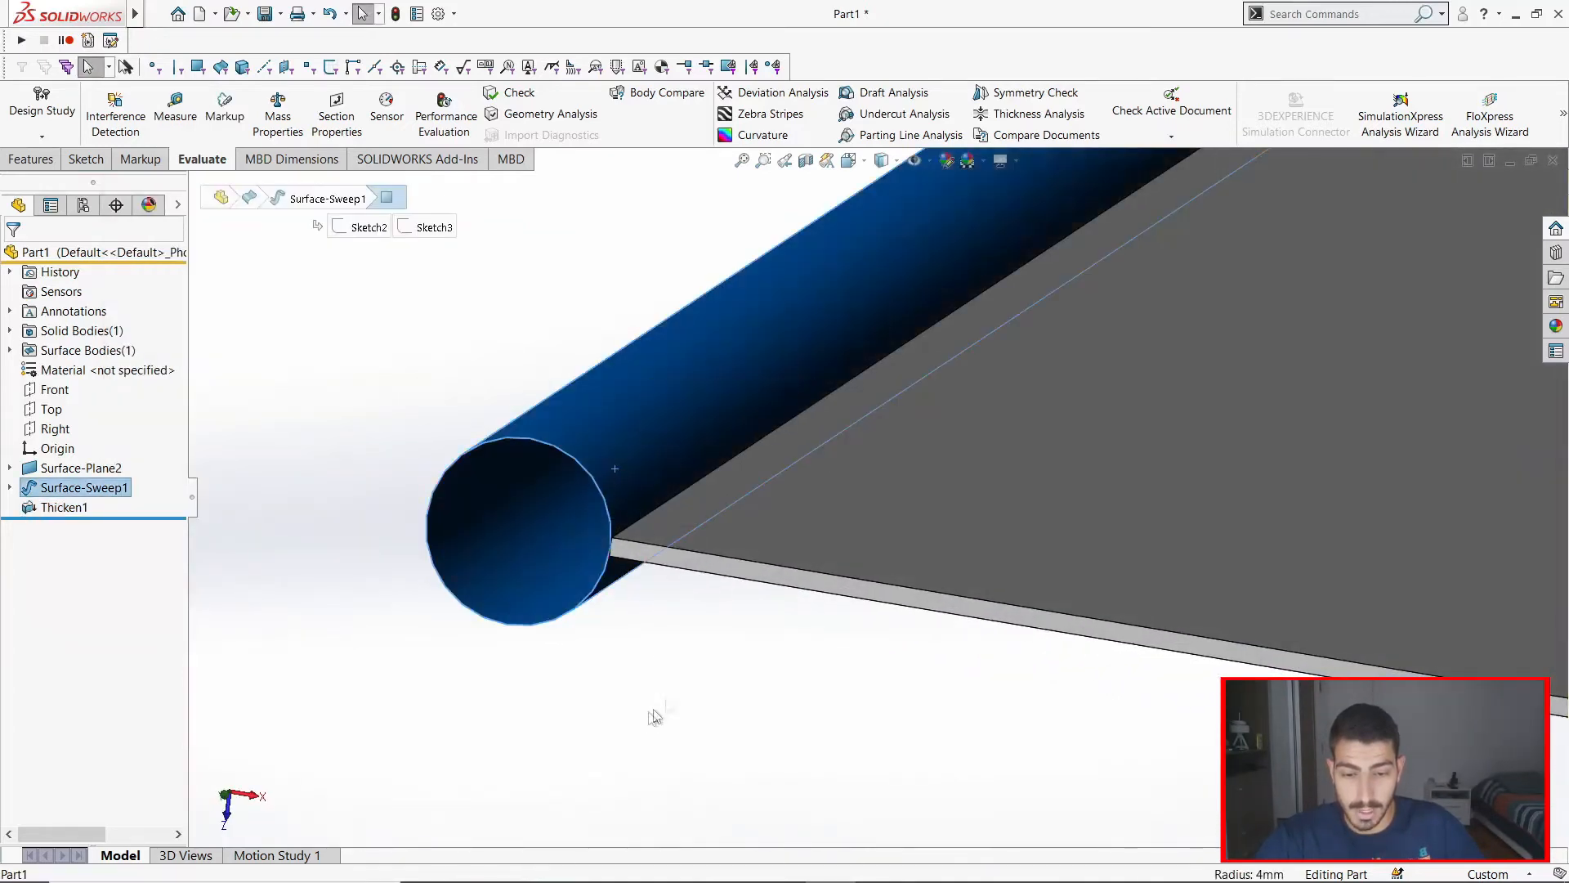
left_click(647, 725)
mouse_move(69, 14)
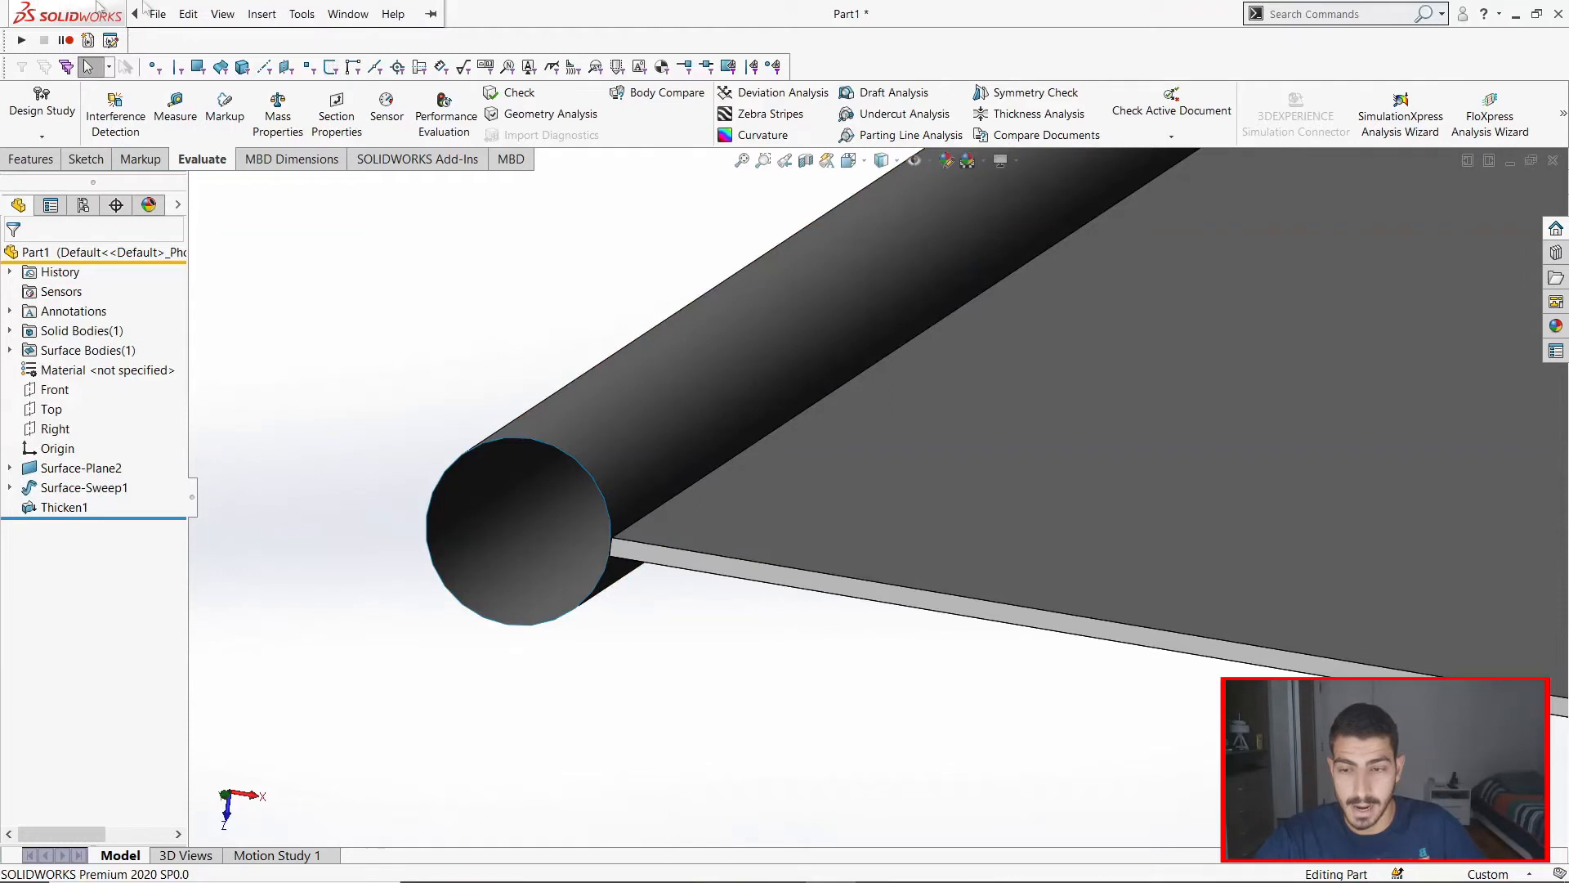
left_click(262, 14)
mouse_move(278, 42)
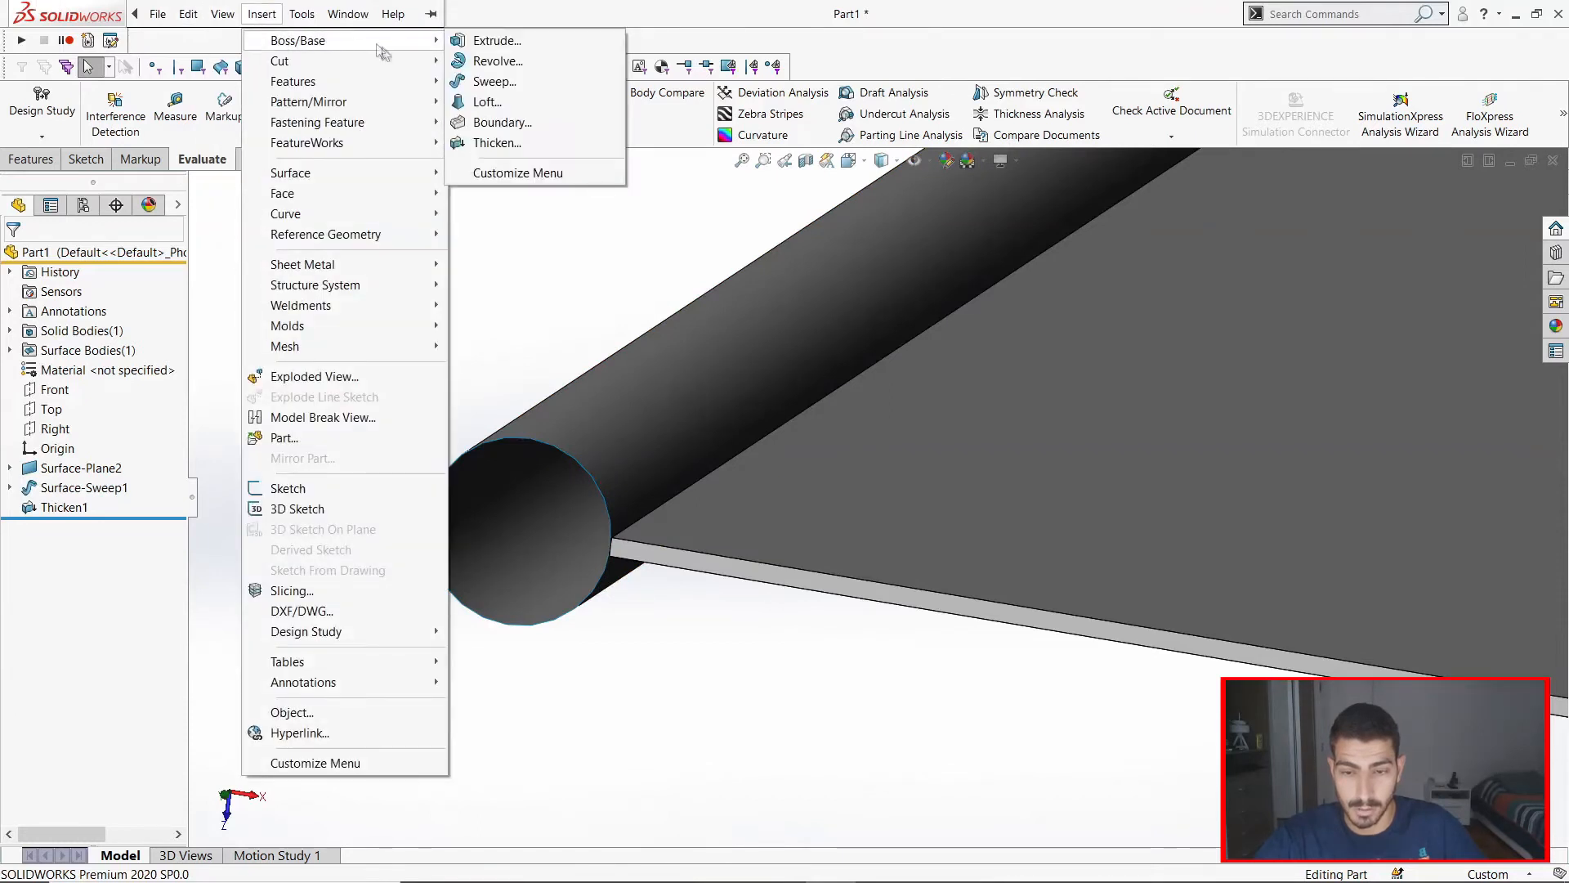
left_click(497, 142)
left_click(564, 426)
middle_click_drag(649, 535, 680, 511)
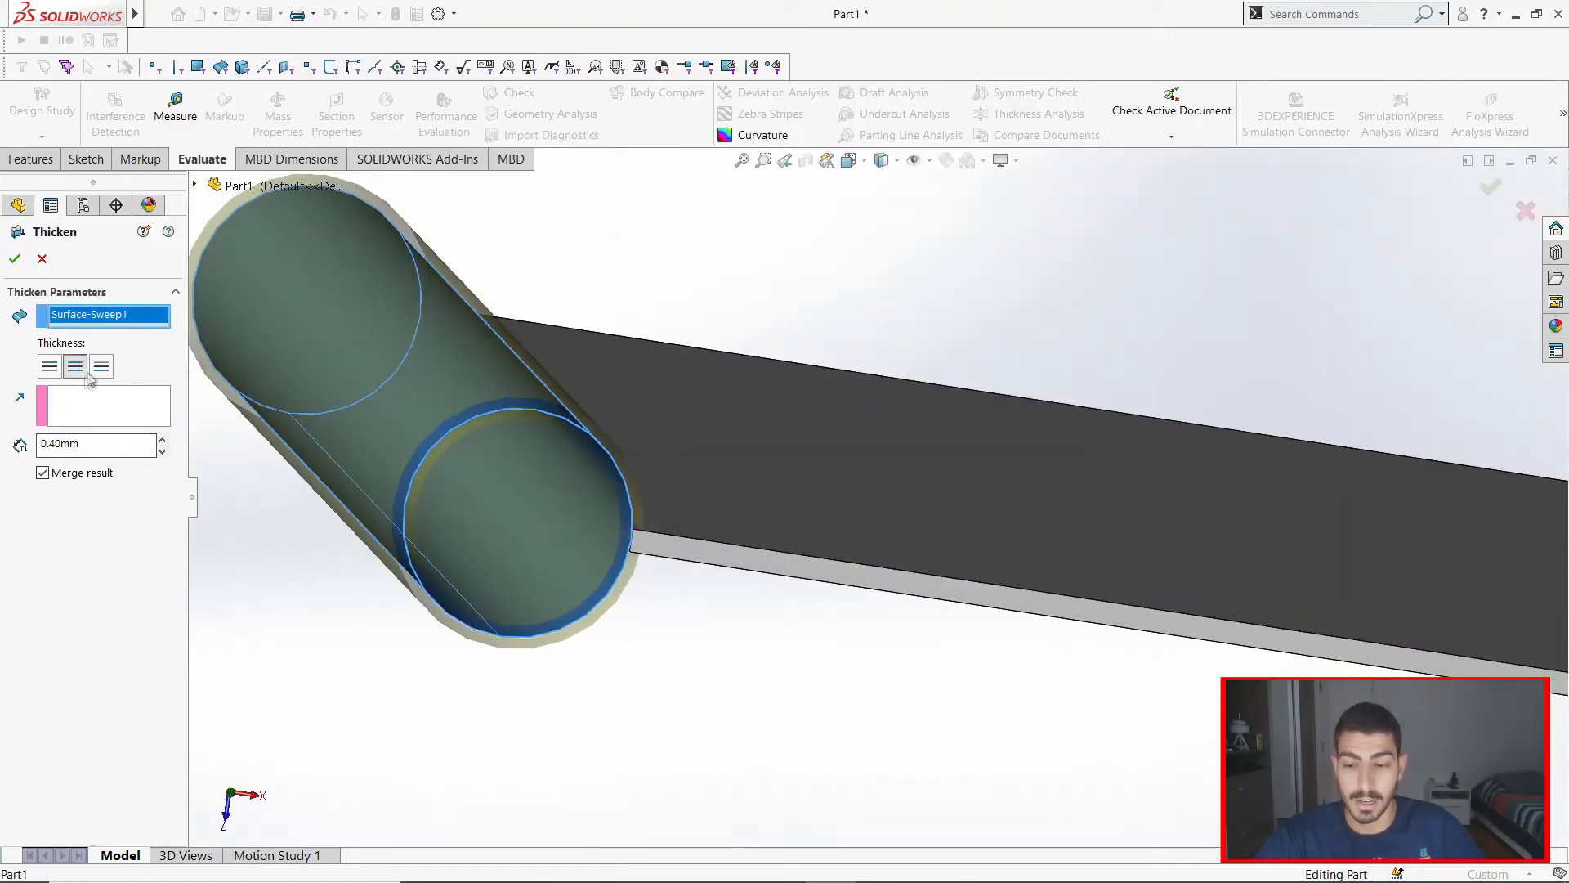
Step: Compare the thickening sides at the pole's open end and choose the side that adds material outward
left_click(99, 368)
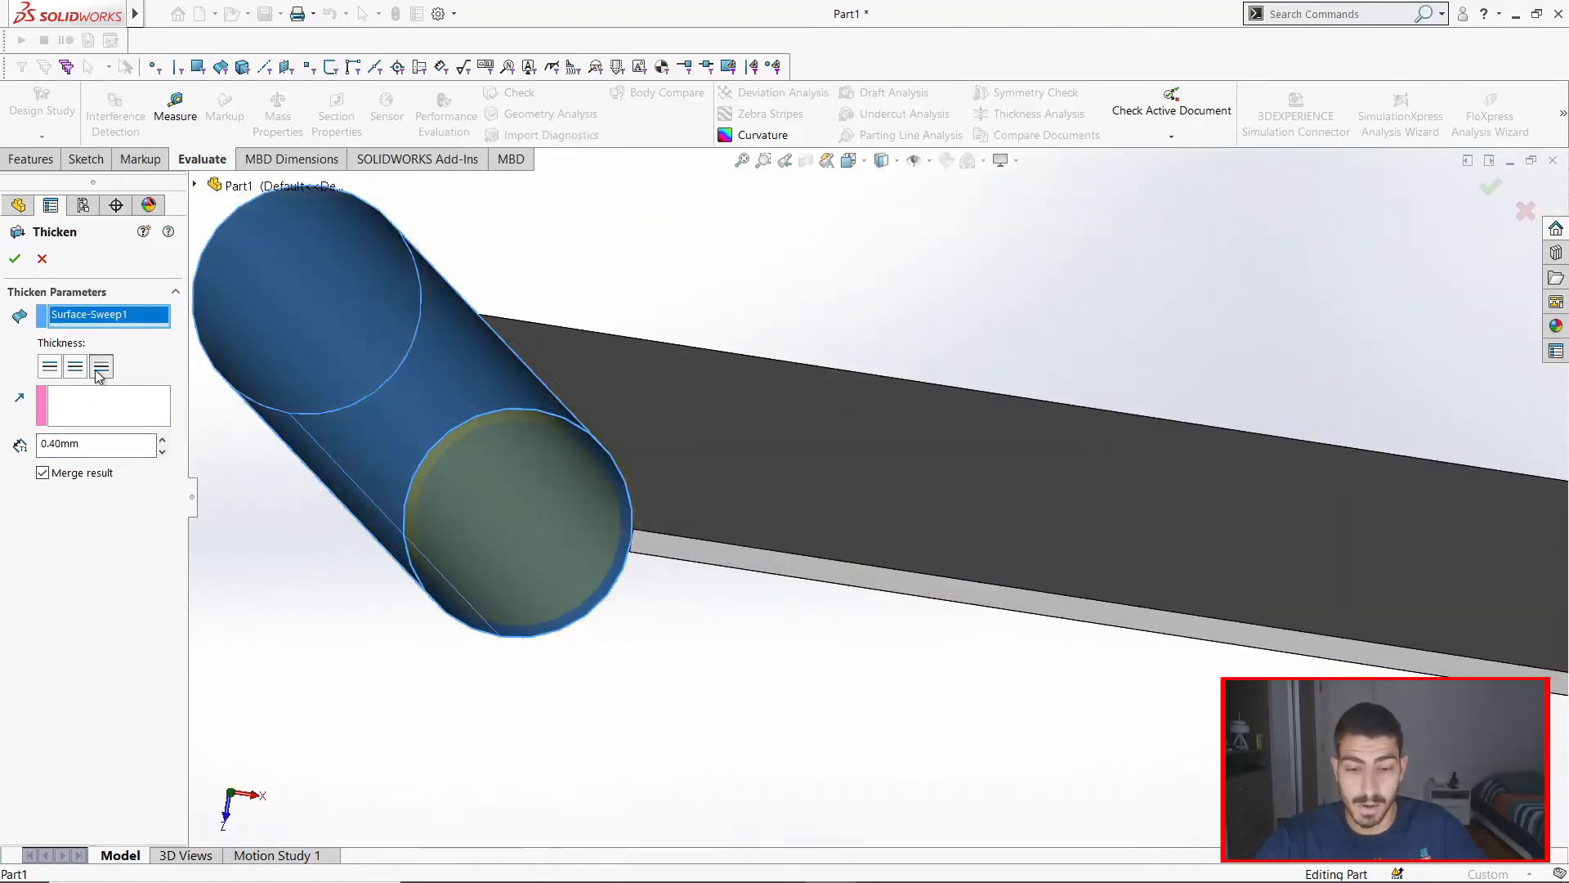
left_click(49, 367)
middle_click_drag(638, 623, 646, 564)
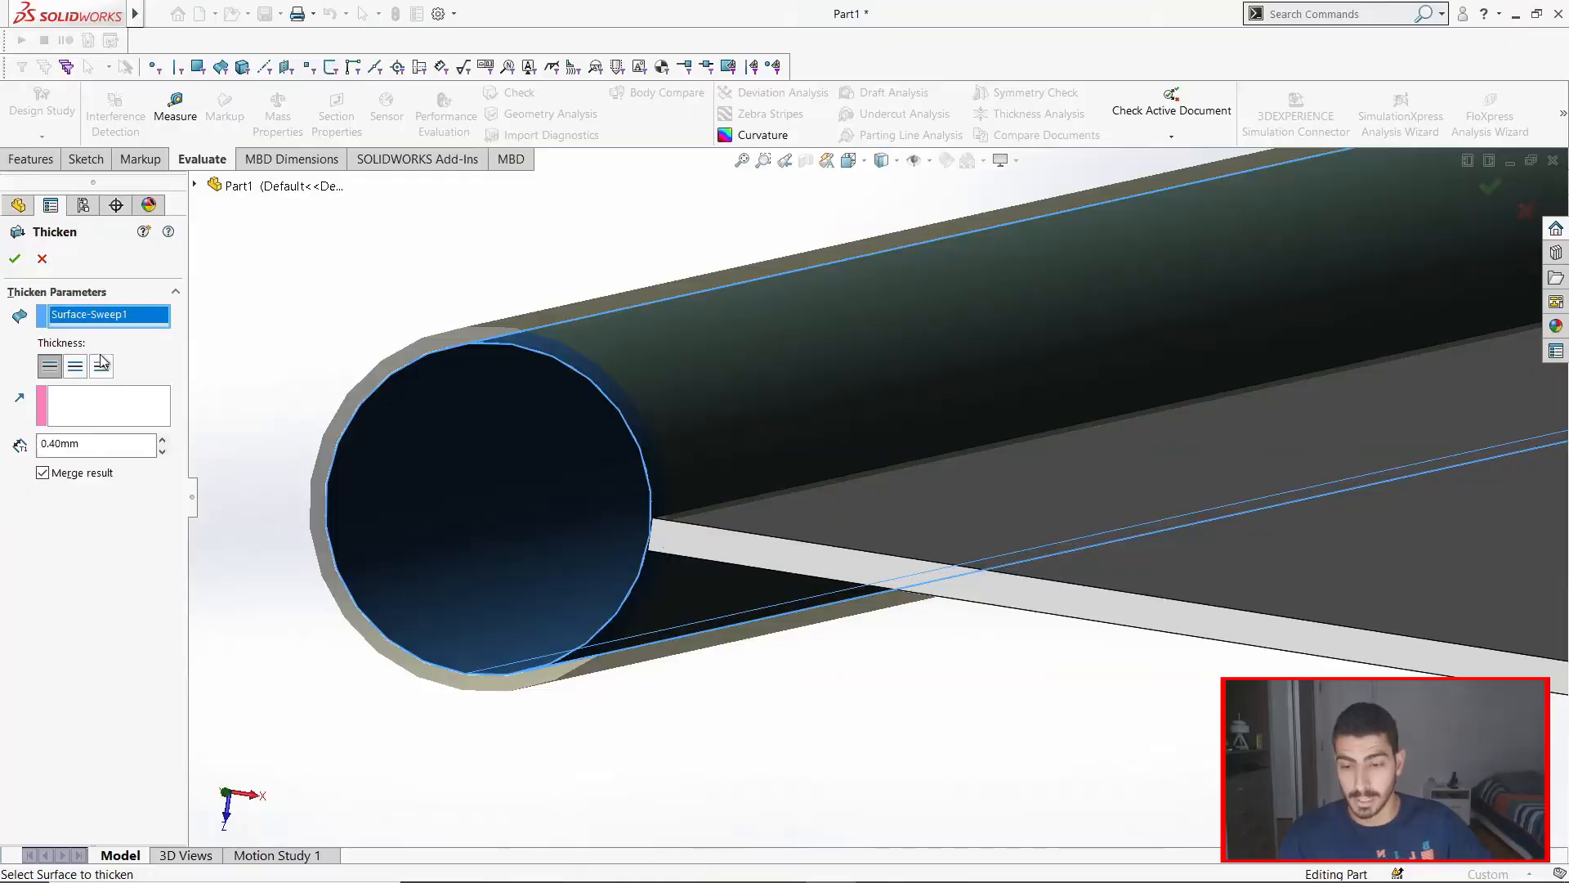
left_click(101, 368)
middle_click_drag(556, 457, 659, 491)
left_click(58, 373)
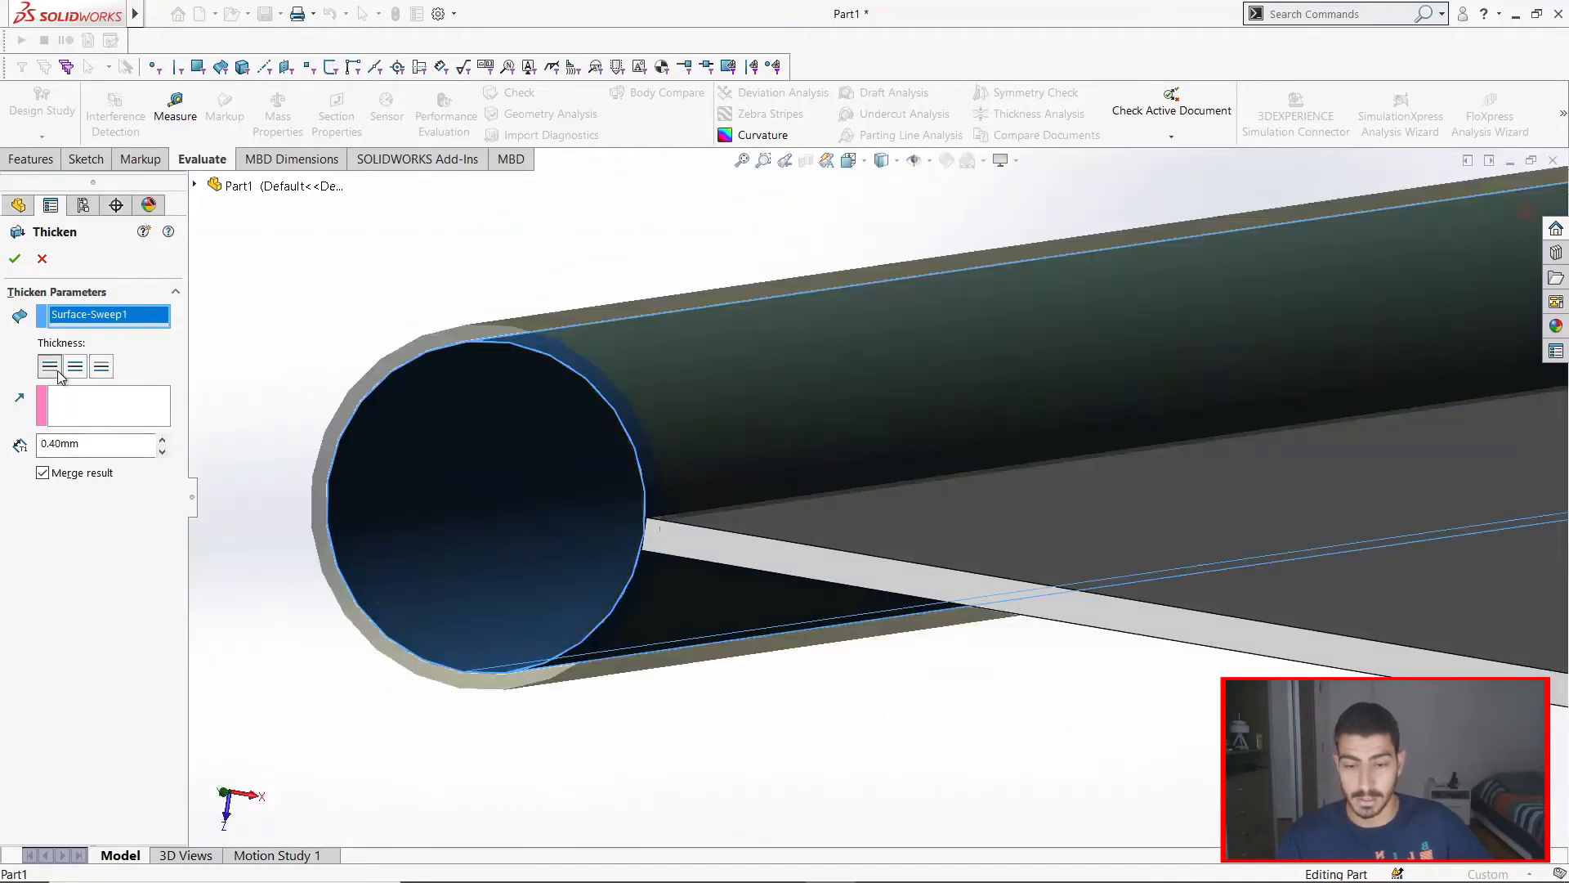
Step: Turn off result merging and finish the pole's 0.4 mm thickening
middle_click_drag(940, 535, 789, 546)
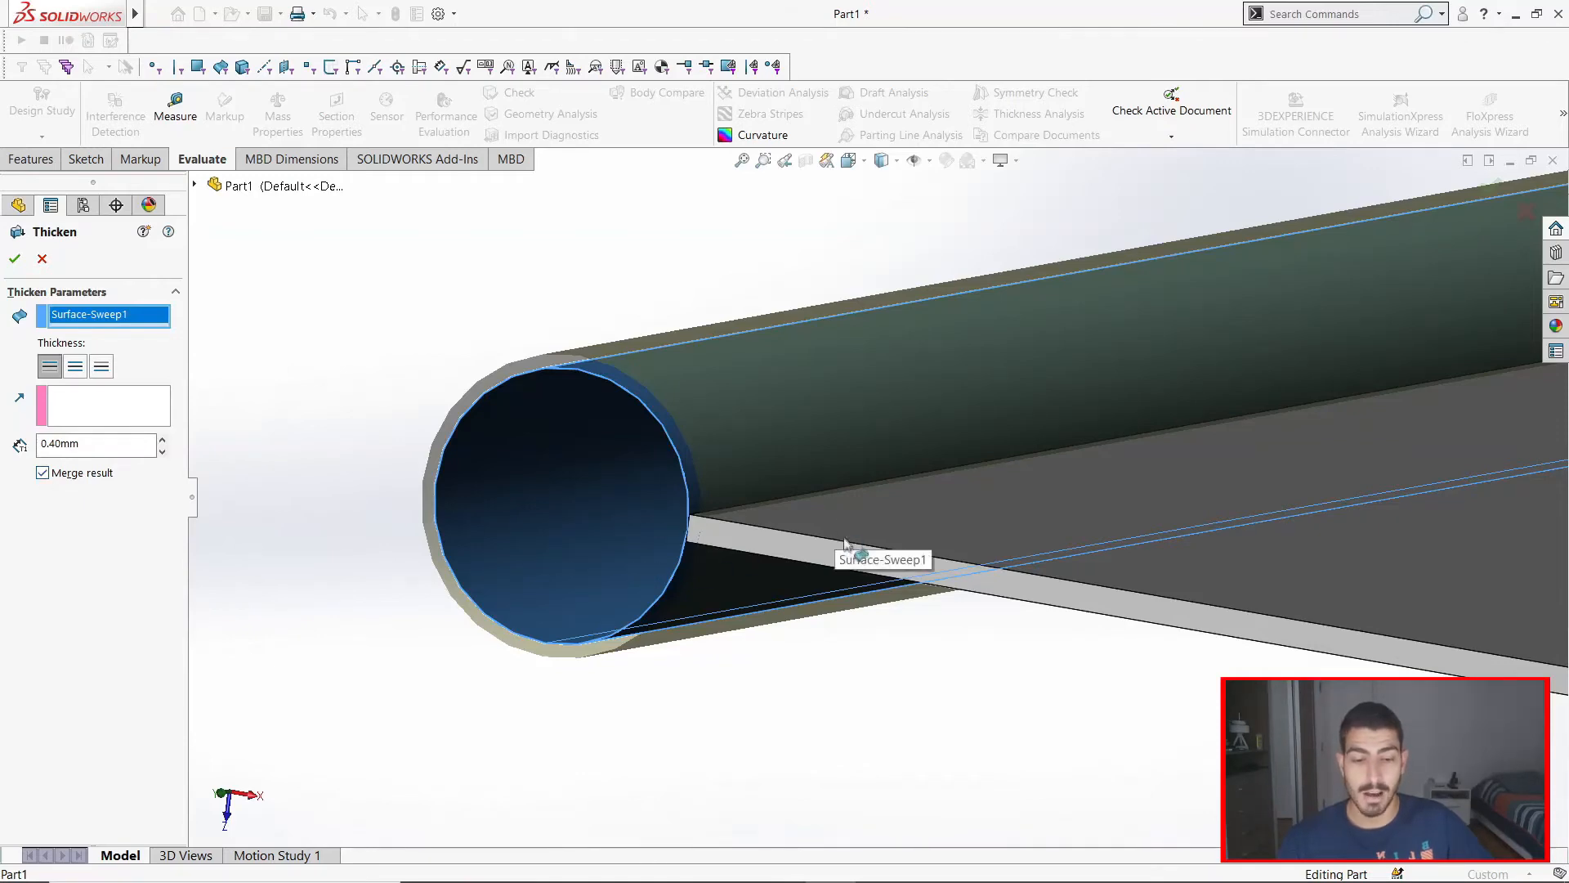
scroll(1181, 550, "up", 3)
middle_click_drag(1180, 550, 1177, 571)
scroll(842, 525, "down", 3)
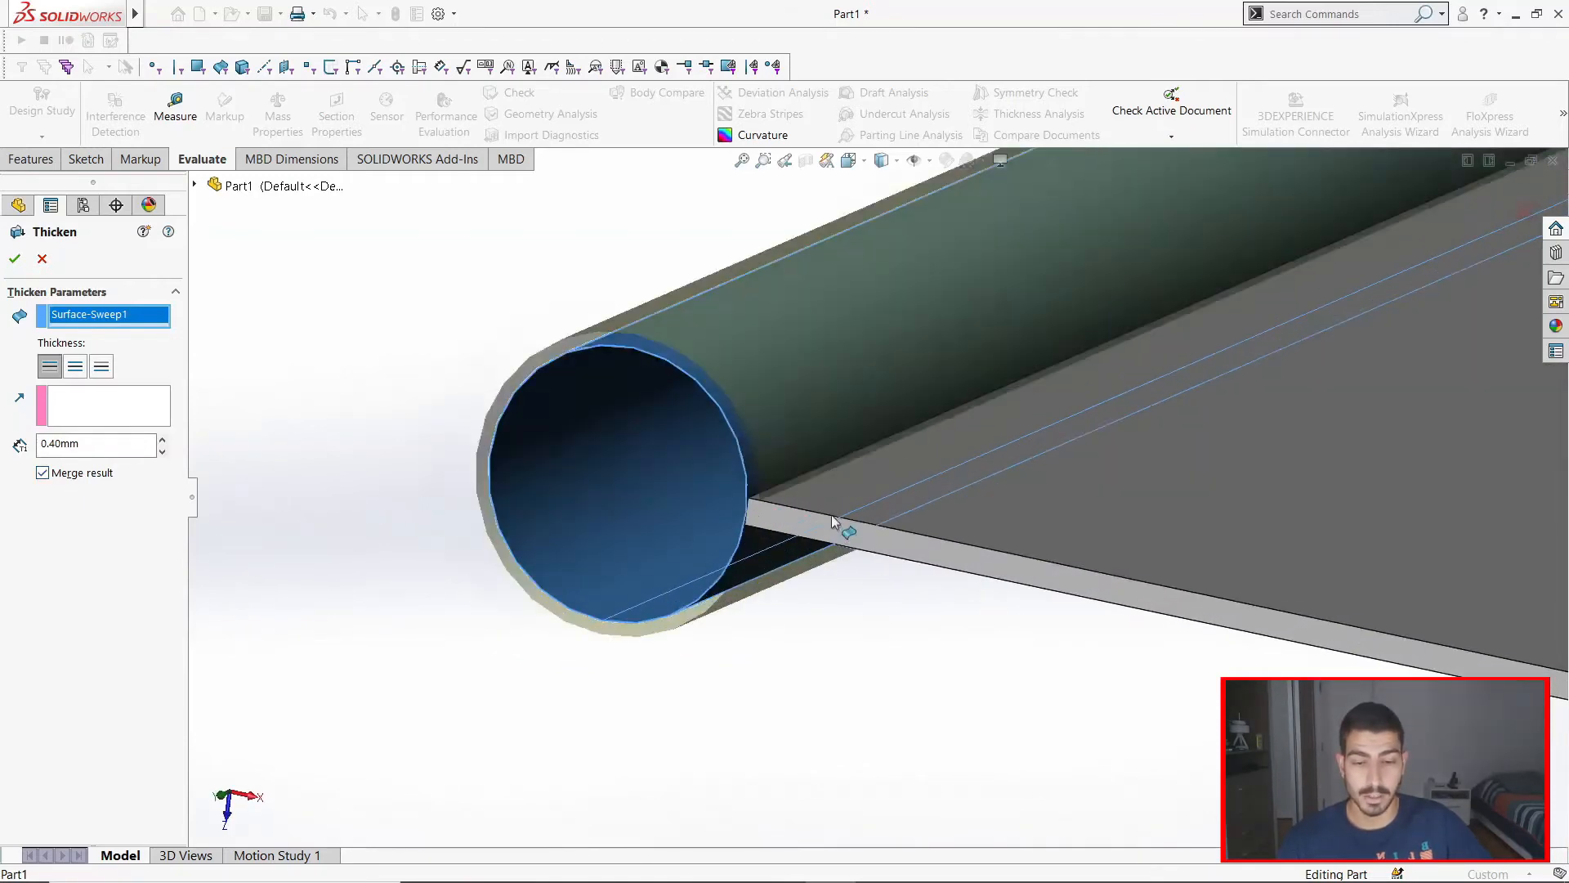
left_click(43, 472)
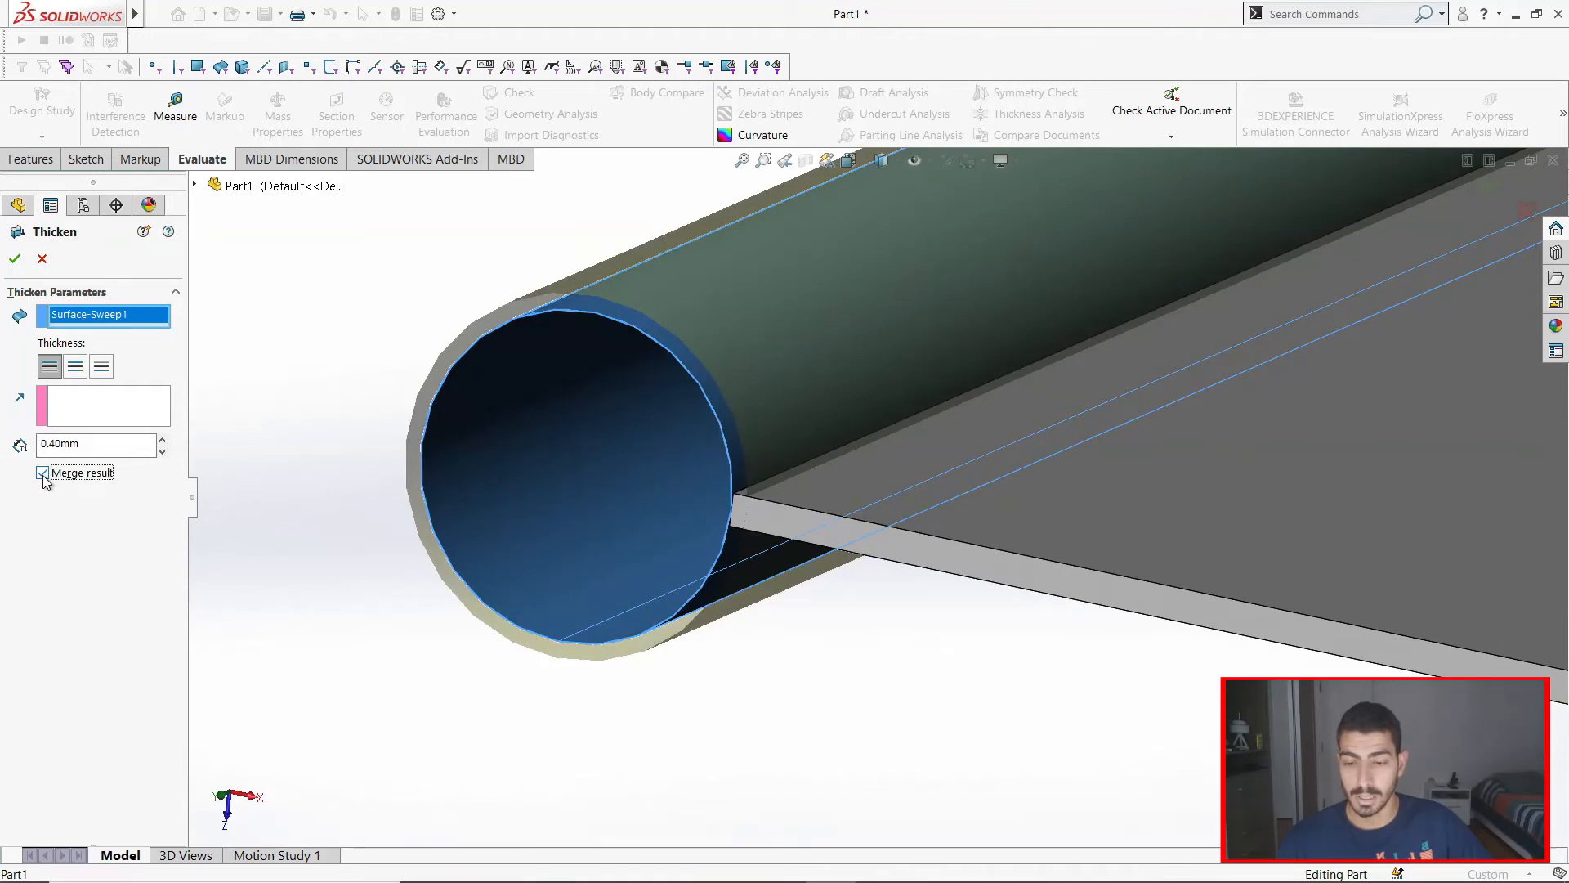
left_click(14, 258)
Step: List the solid bodies, examine the joint between pole and flag, and highlight the pole and flag bodies in turn
left_click(10, 330)
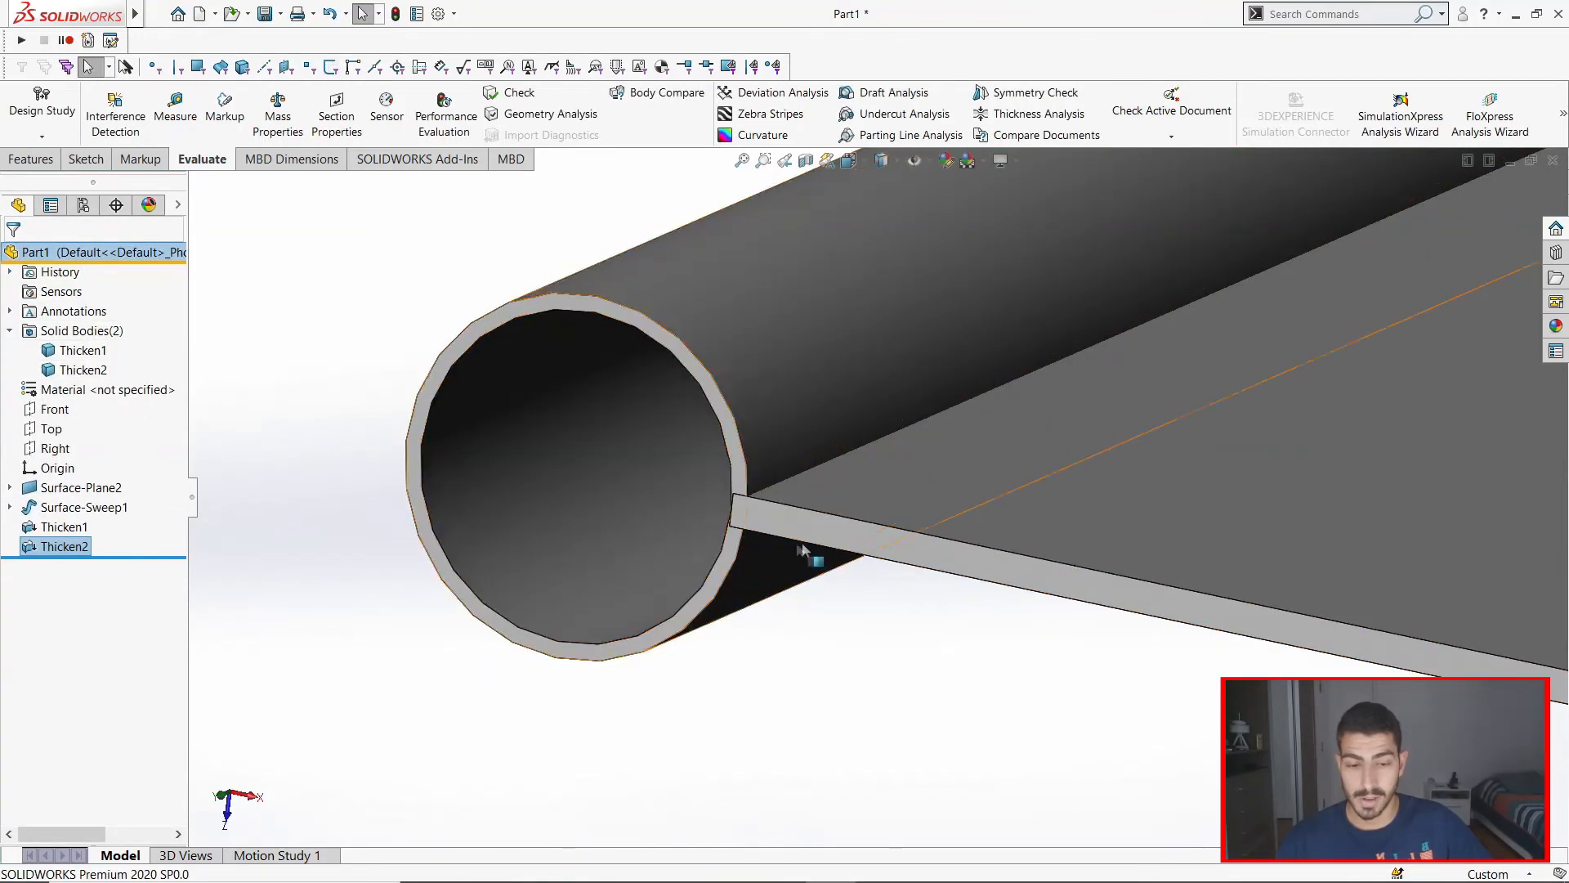
scroll(763, 512, "down", 5)
middle_click_drag(763, 512, 762, 485)
scroll(763, 484, "up", 8)
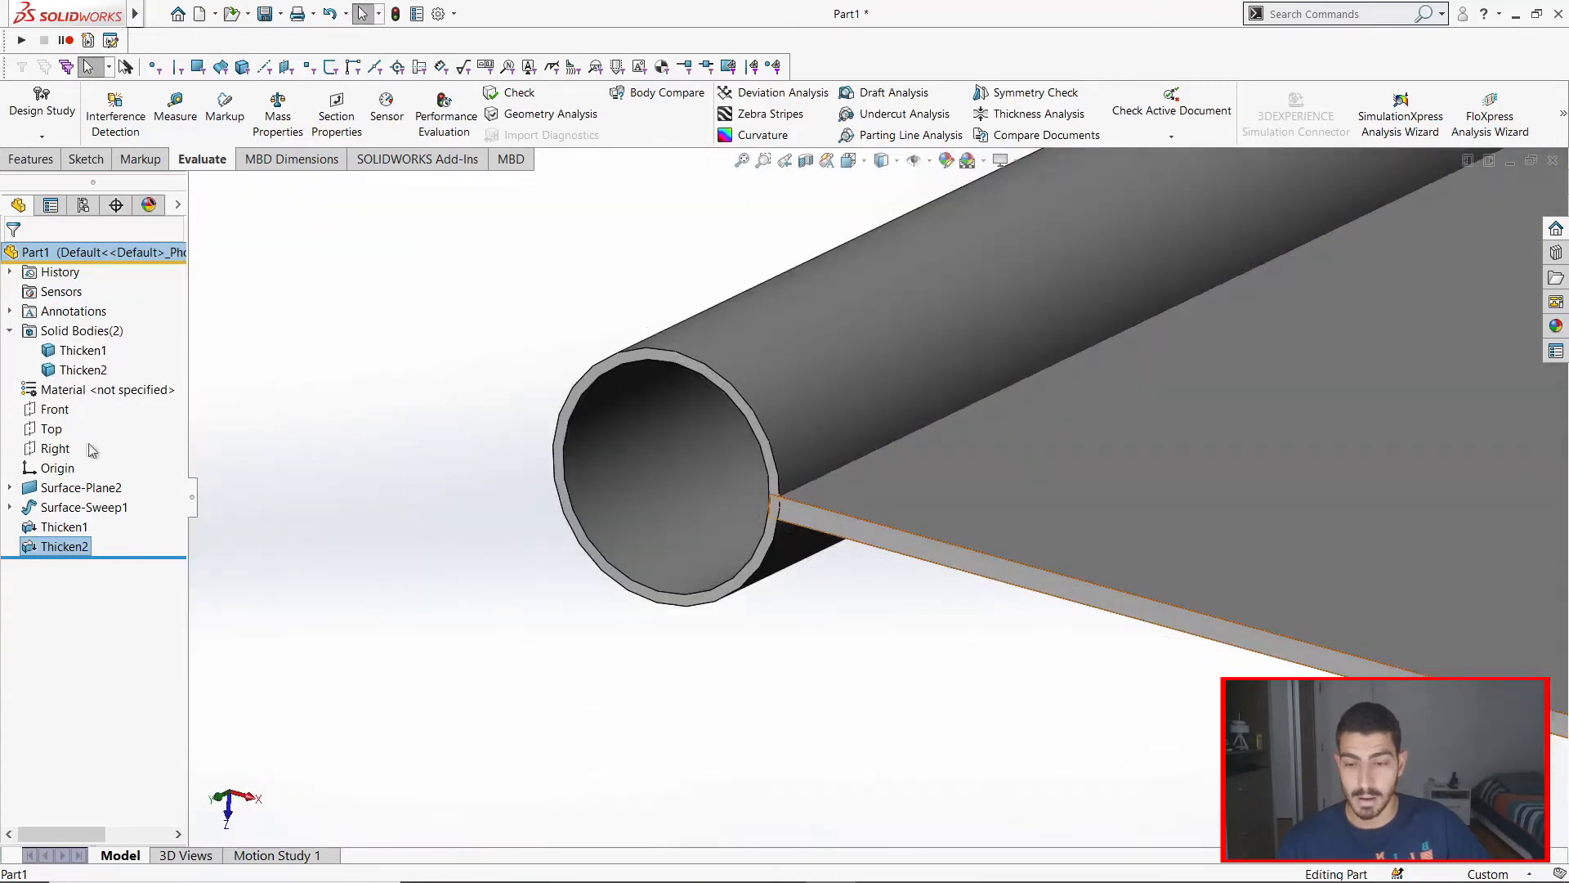
left_click(86, 369)
scroll(1022, 490, "up", 5)
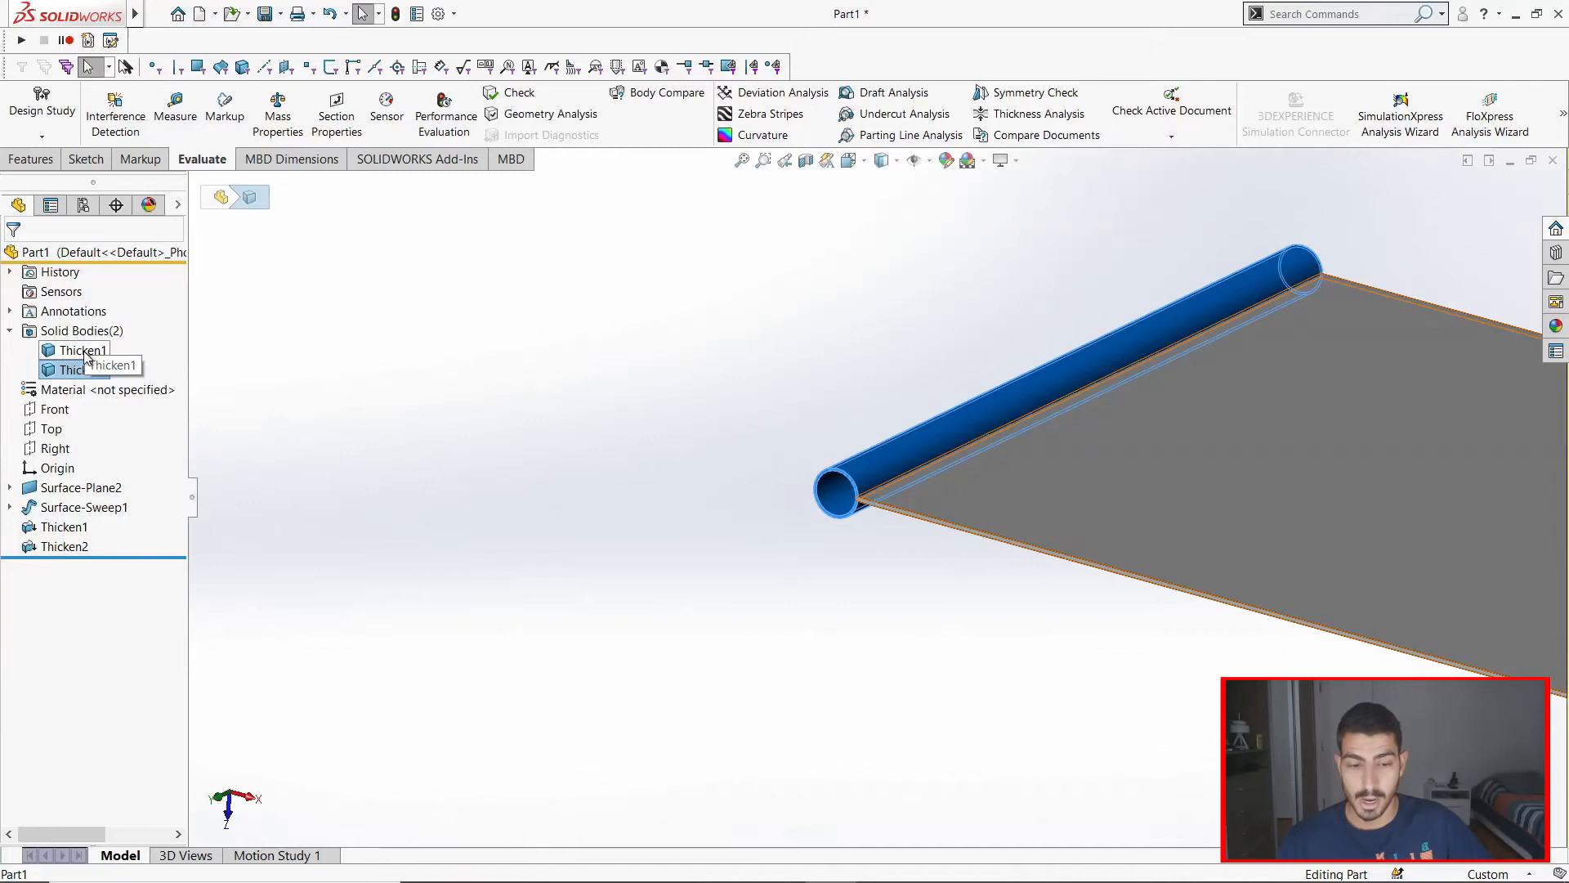
left_click(82, 349)
scroll(1308, 495, "up", 4)
scroll(1308, 494, "down", 4)
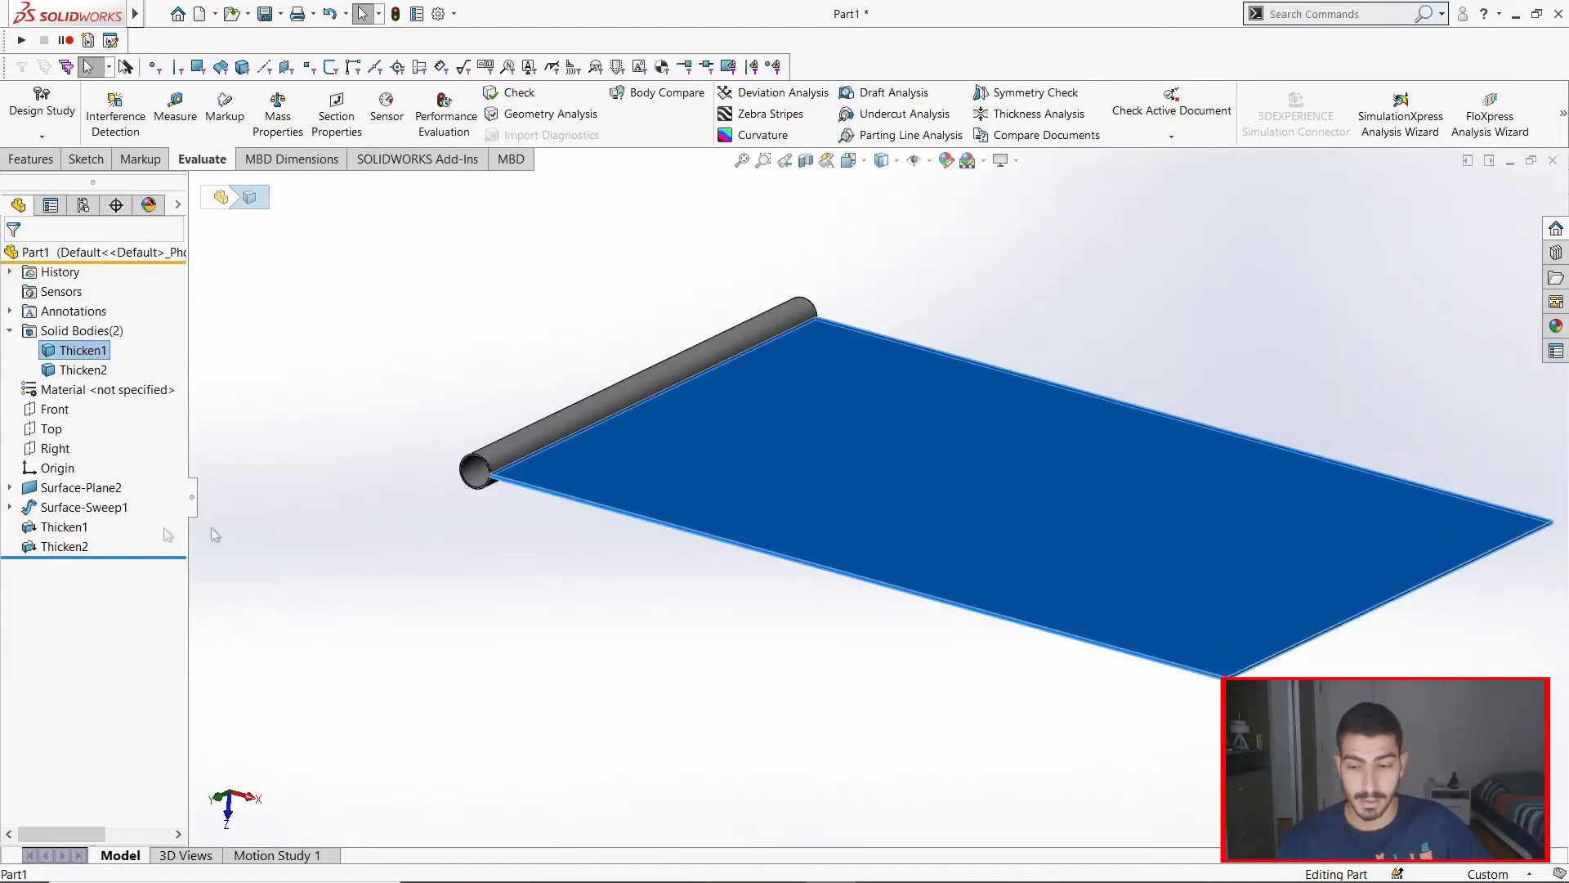
Step: Edit the pole's Thicken feature to merge its result with the flag, and check the joint between them
left_click(66, 546)
left_click(85, 501)
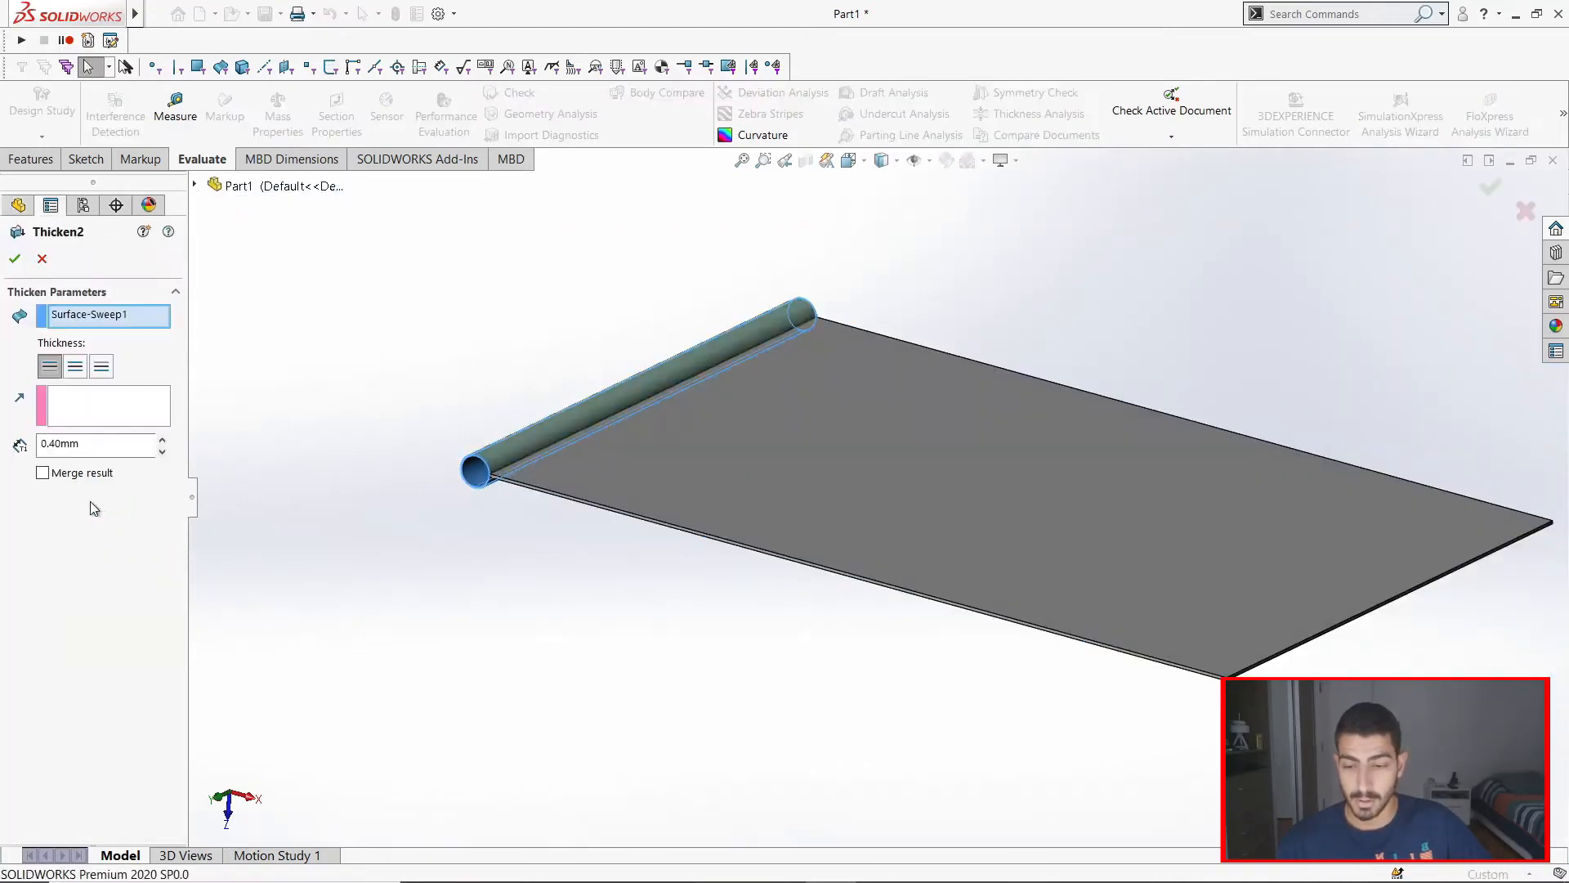
left_click(14, 258)
scroll(543, 501, "down", 5)
middle_click_drag(634, 473, 930, 441)
scroll(930, 441, "up", 5)
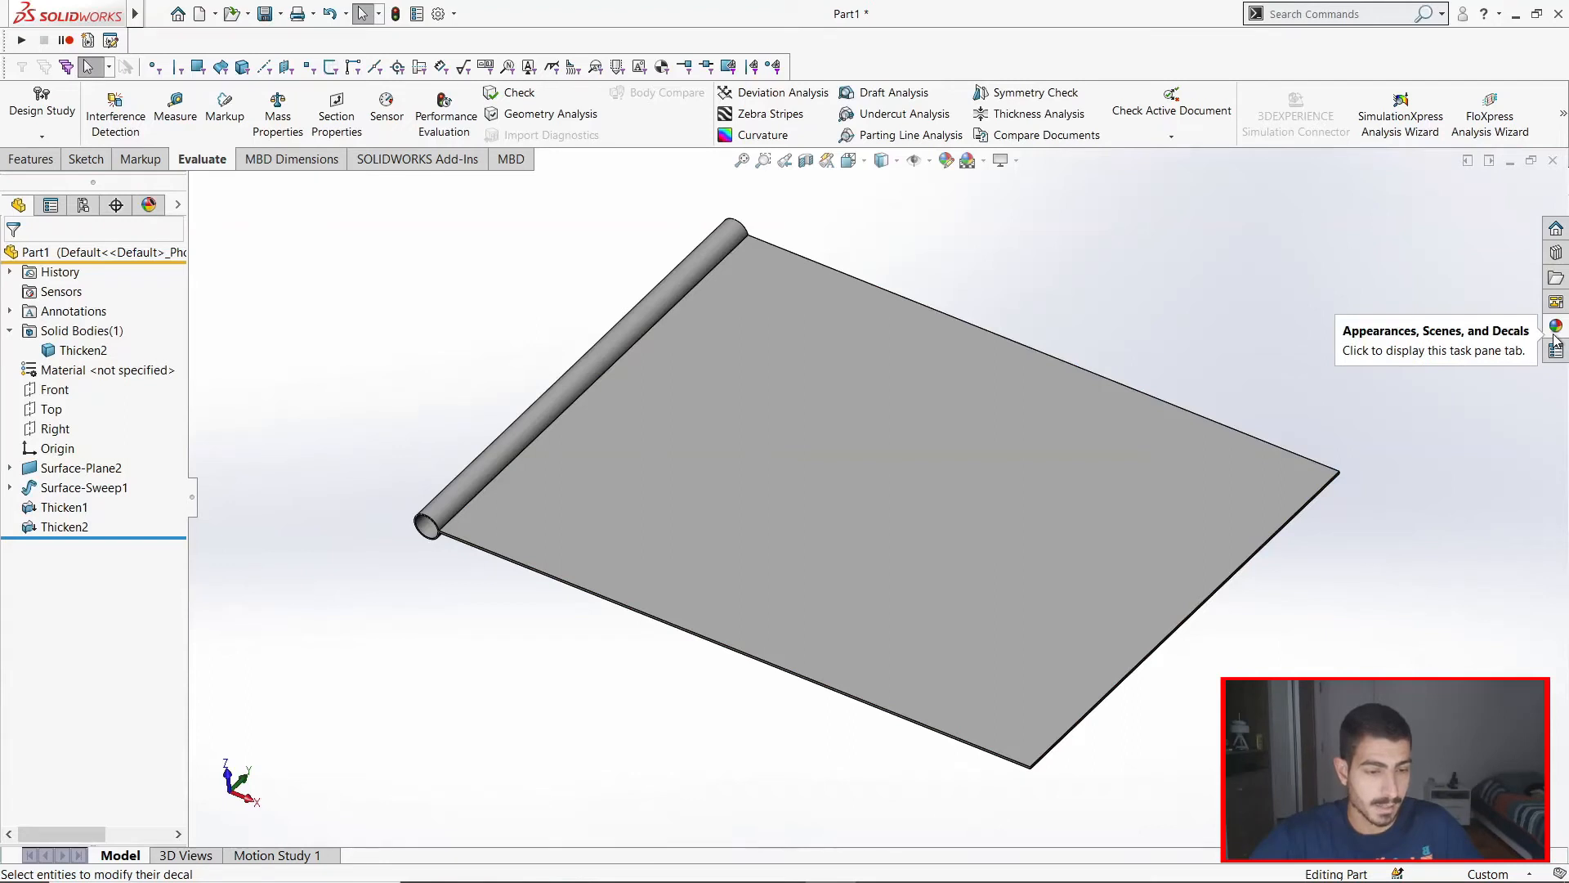
Step: Place a library decal on the flag's large face and replace its image with the Bandeira file
left_click(1555, 335)
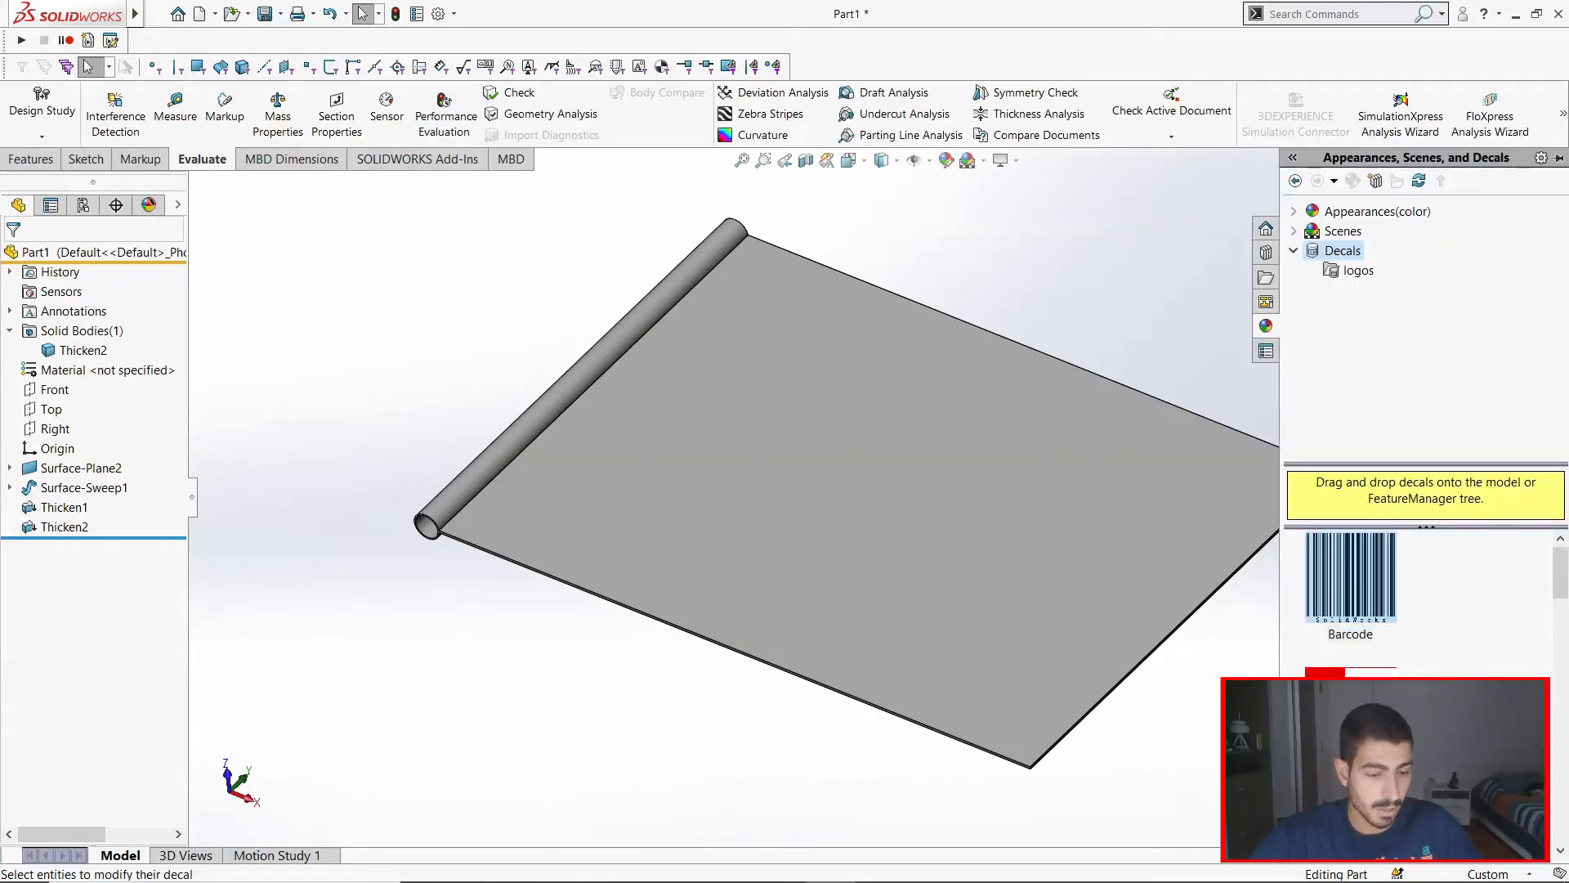
left_click_drag(1348, 695, 899, 493)
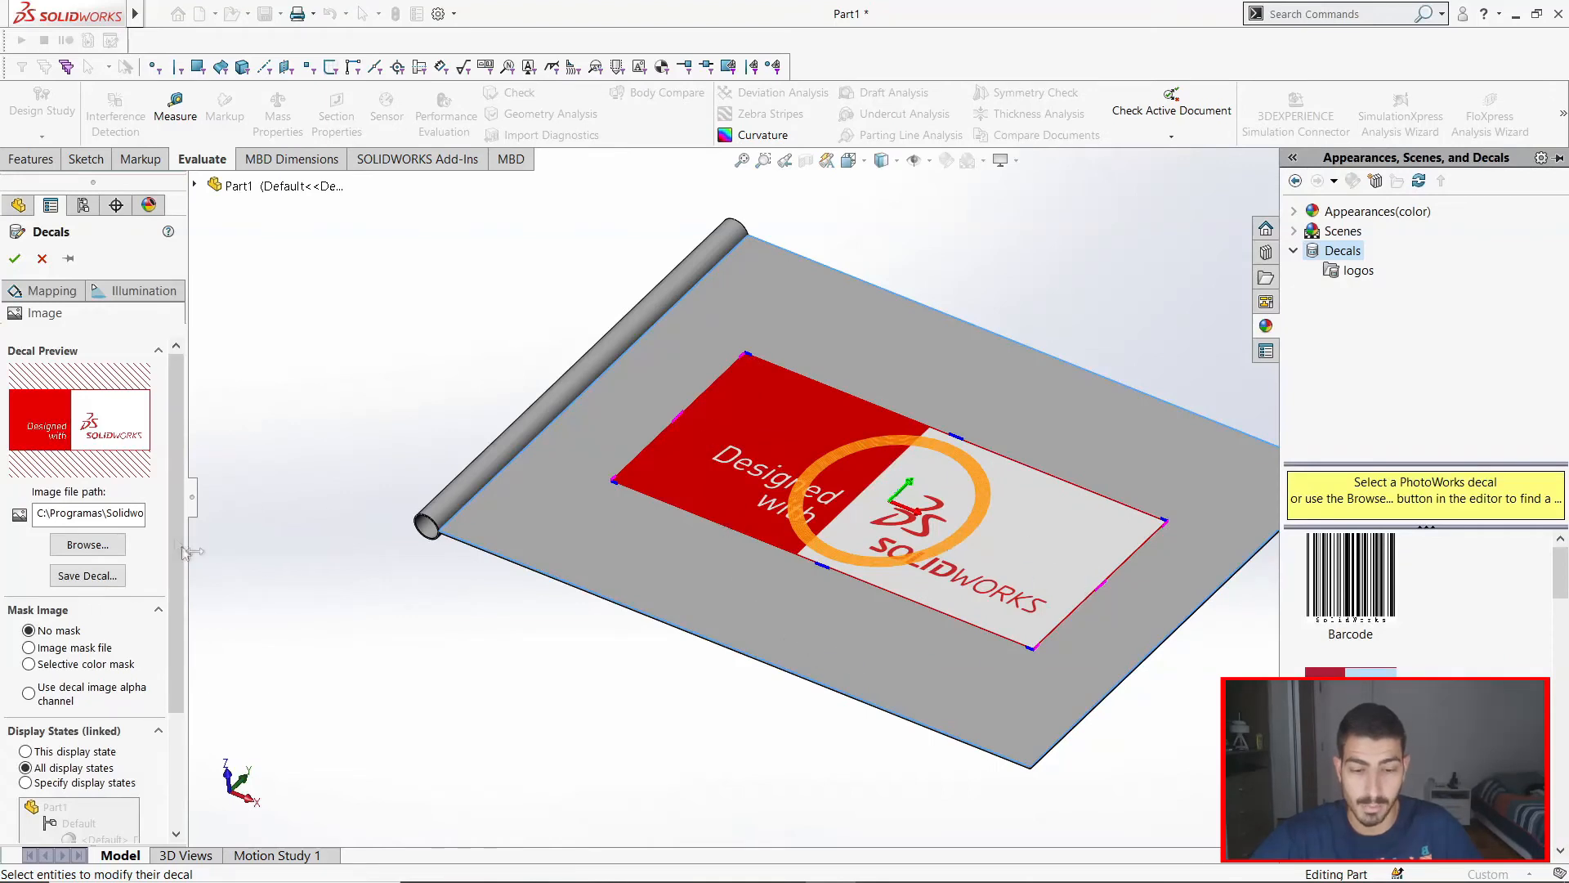
left_click(85, 545)
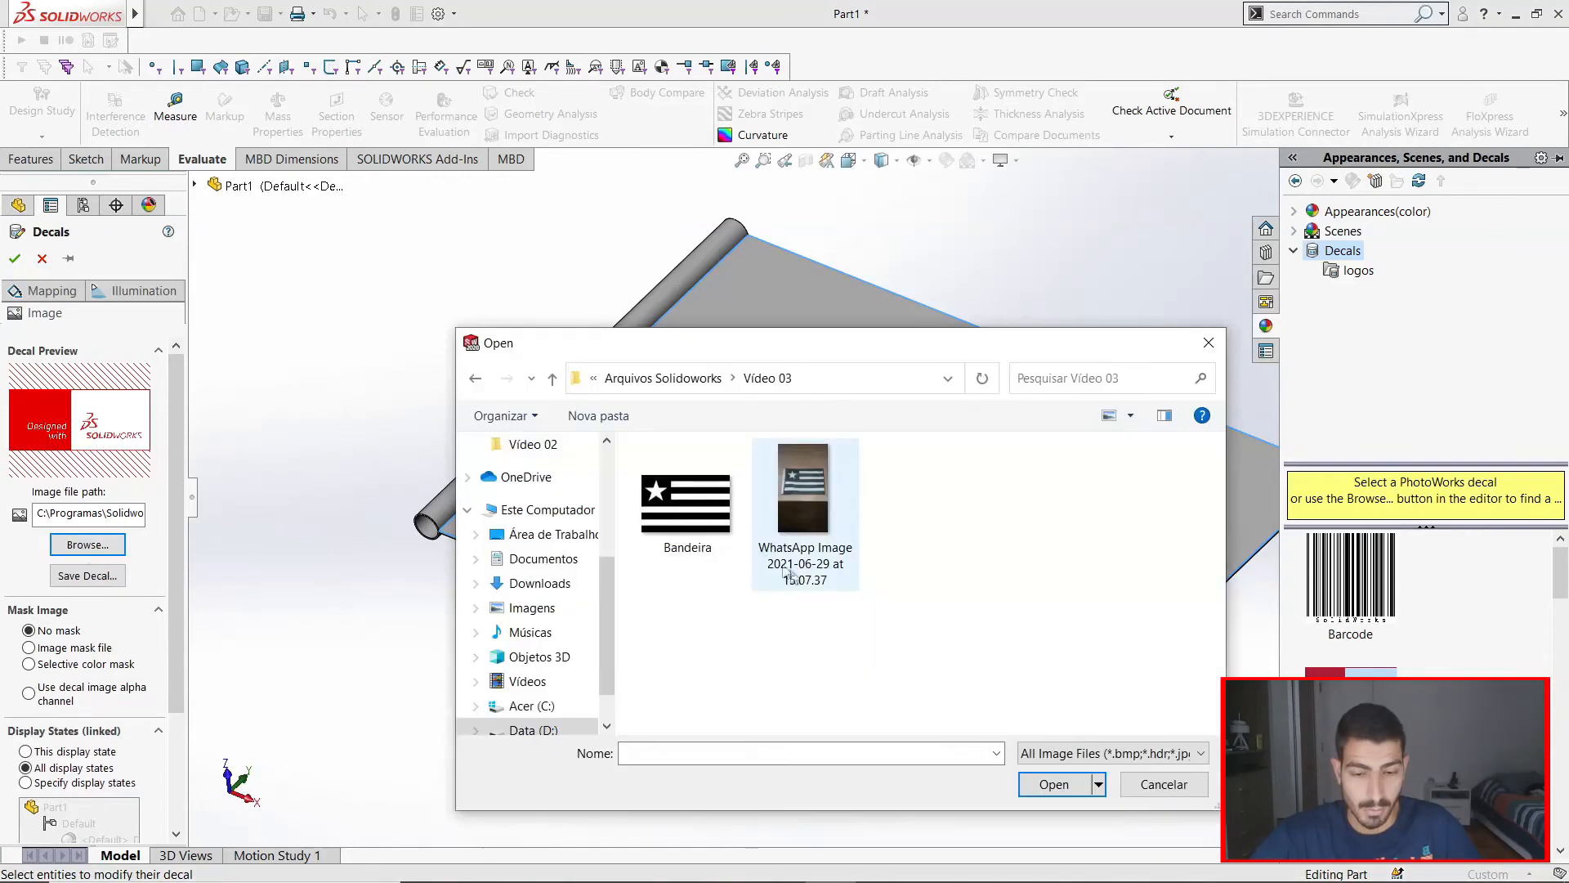
left_click(702, 532)
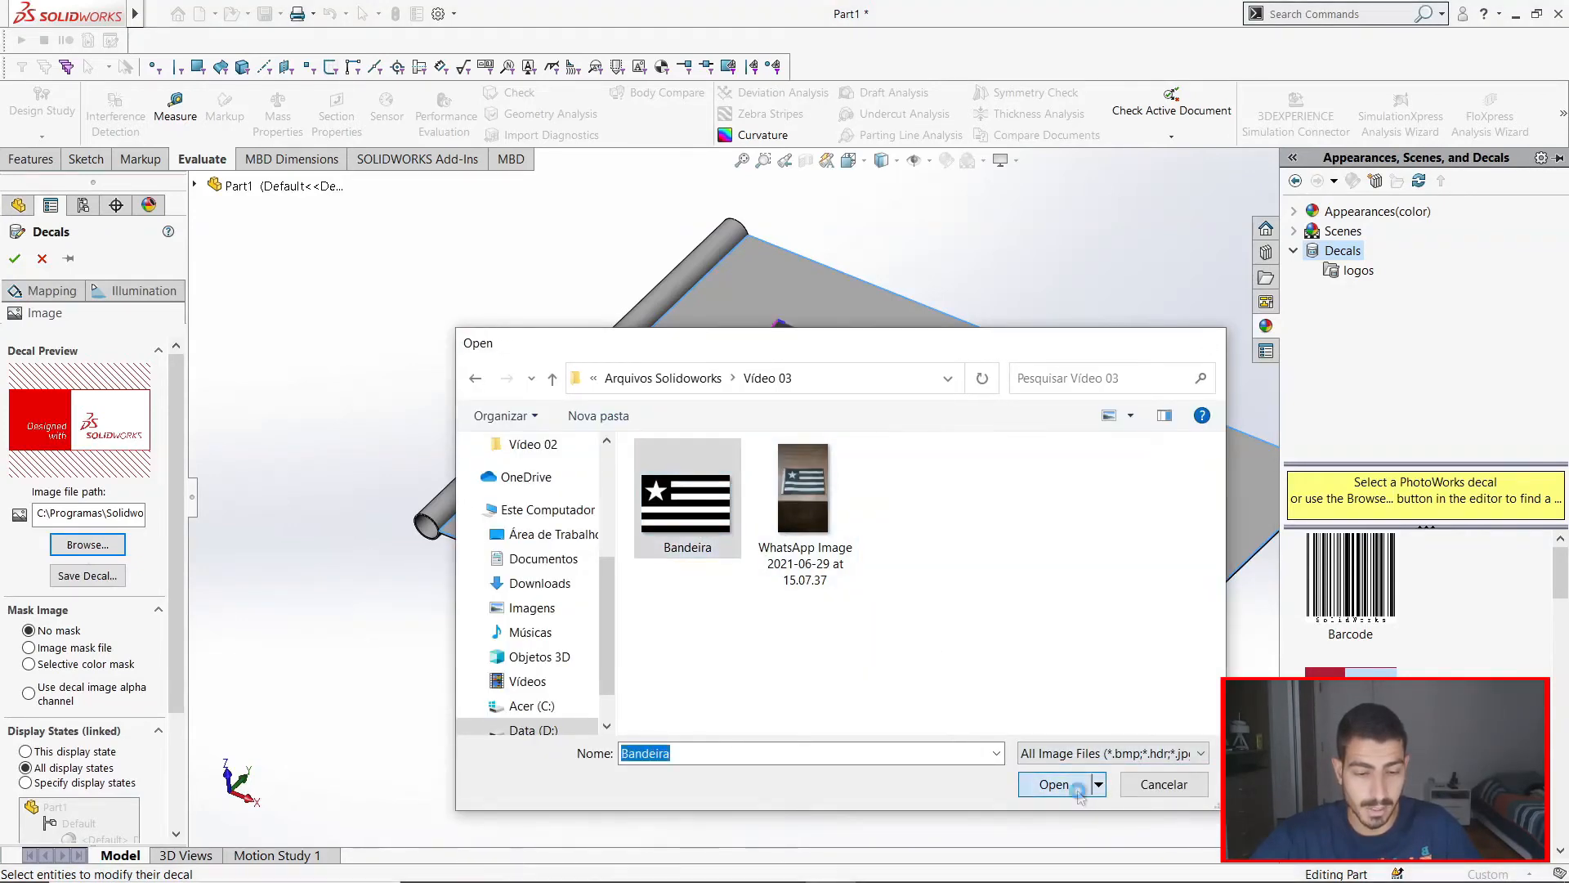
left_click(1077, 789)
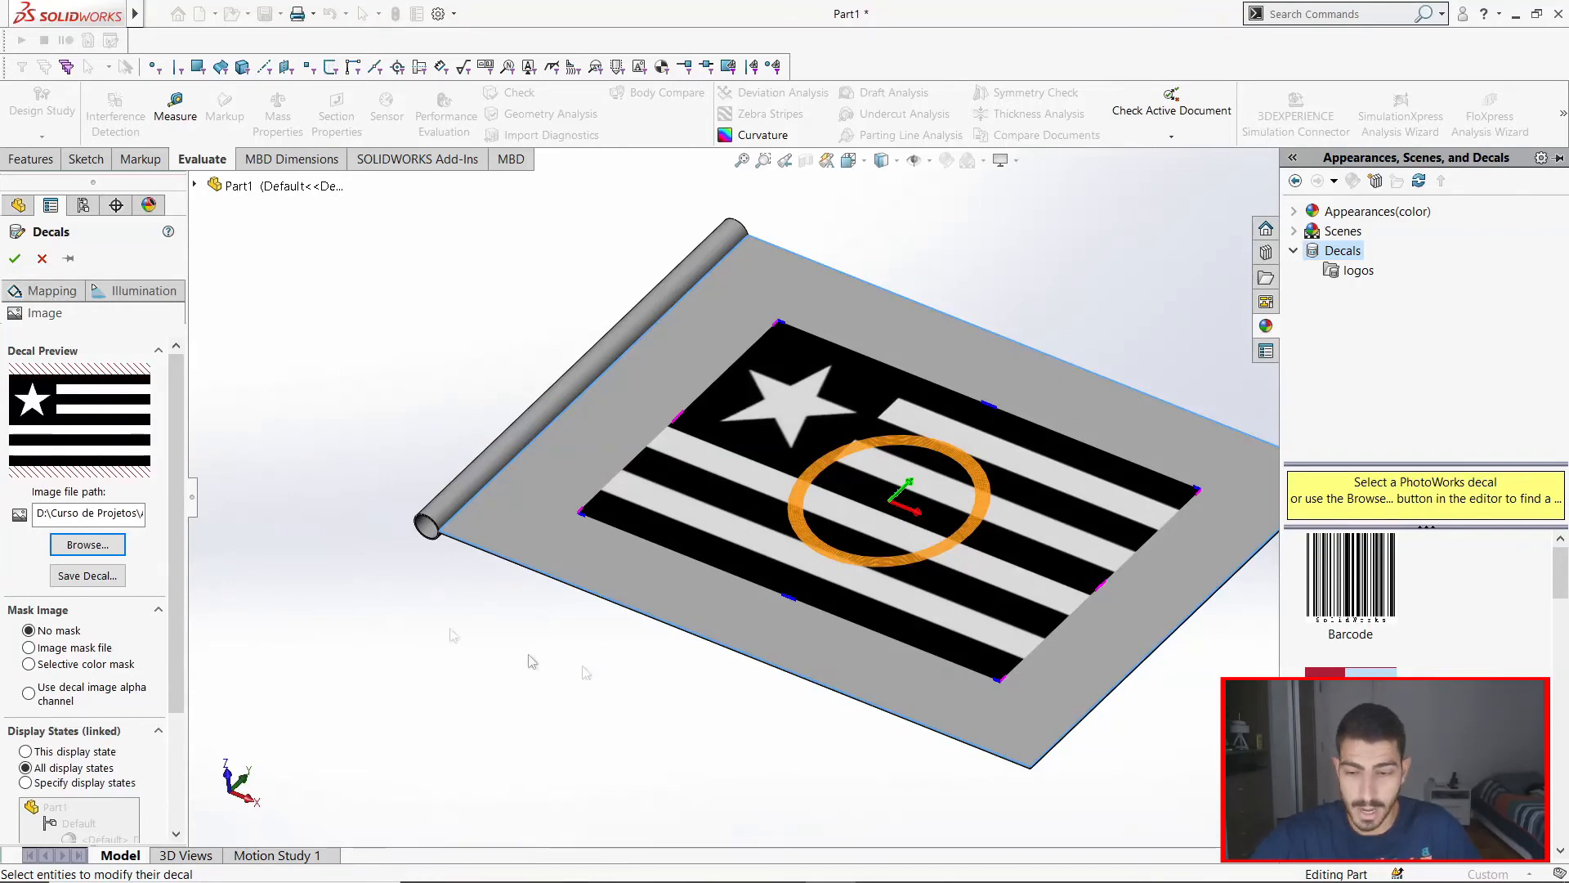
Step: Fit the decal's width and height to the flag face and confirm the decal
left_click(62, 291)
scroll(193, 620, "down", 3)
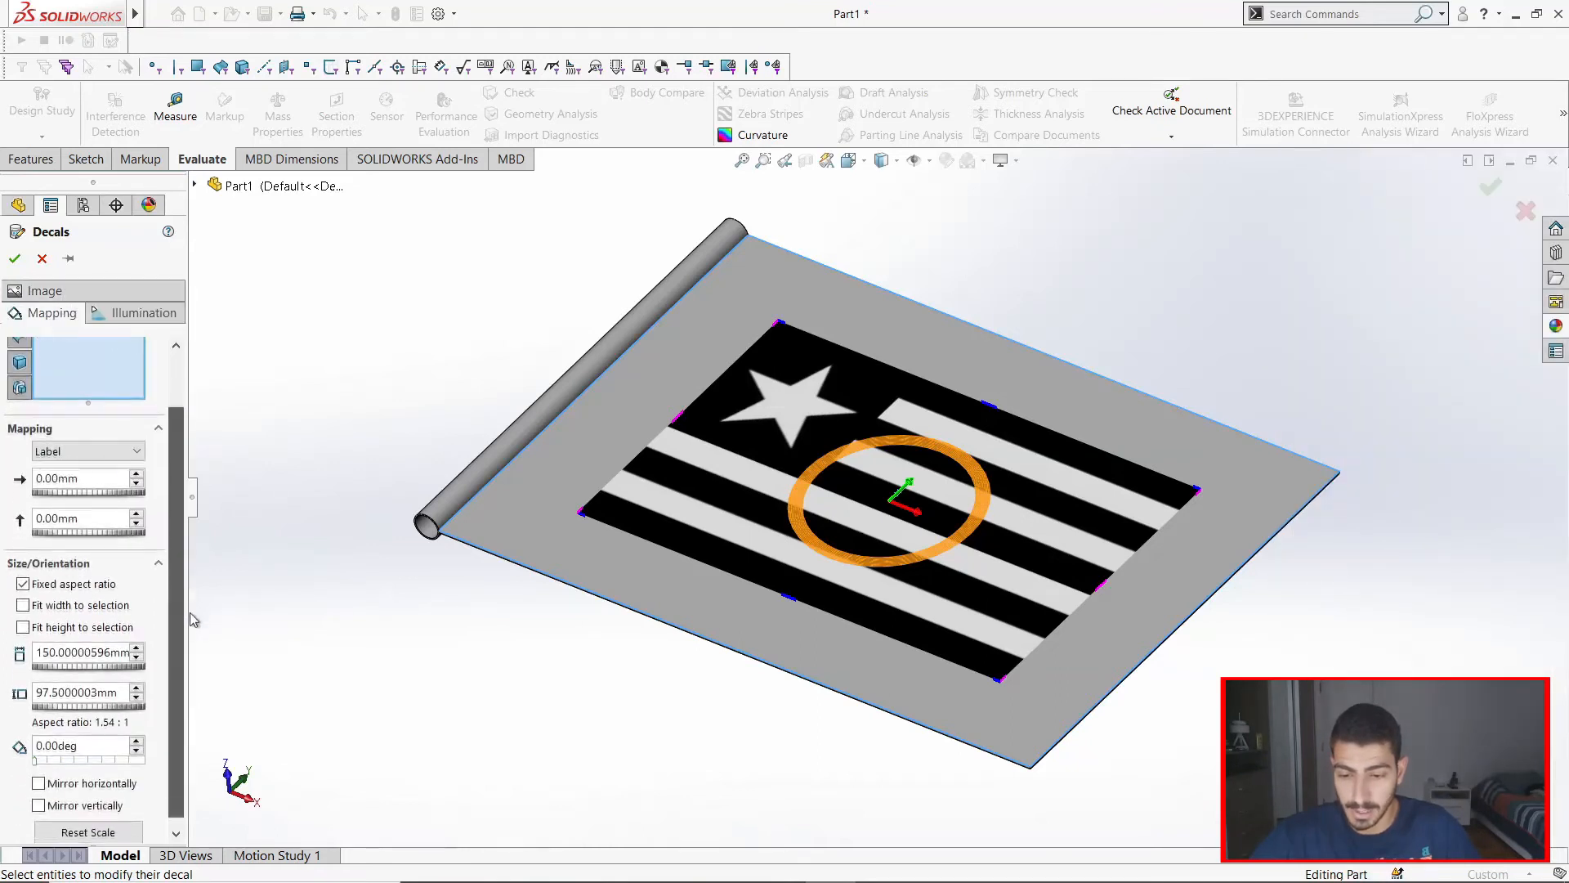
left_click(59, 611)
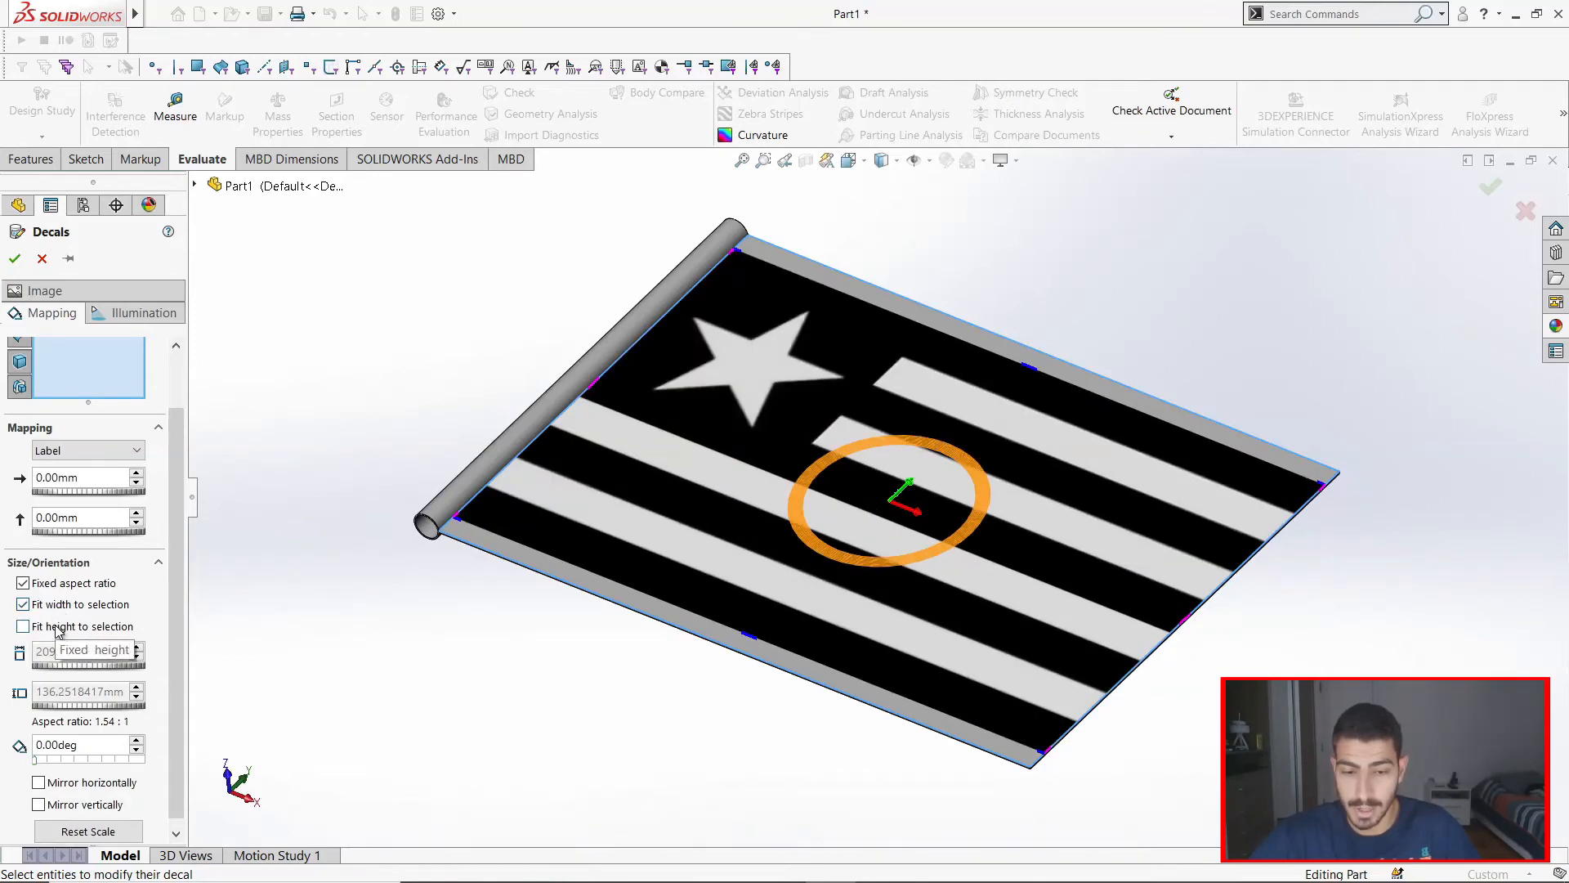
left_click(58, 630)
middle_click_drag(981, 490, 866, 433)
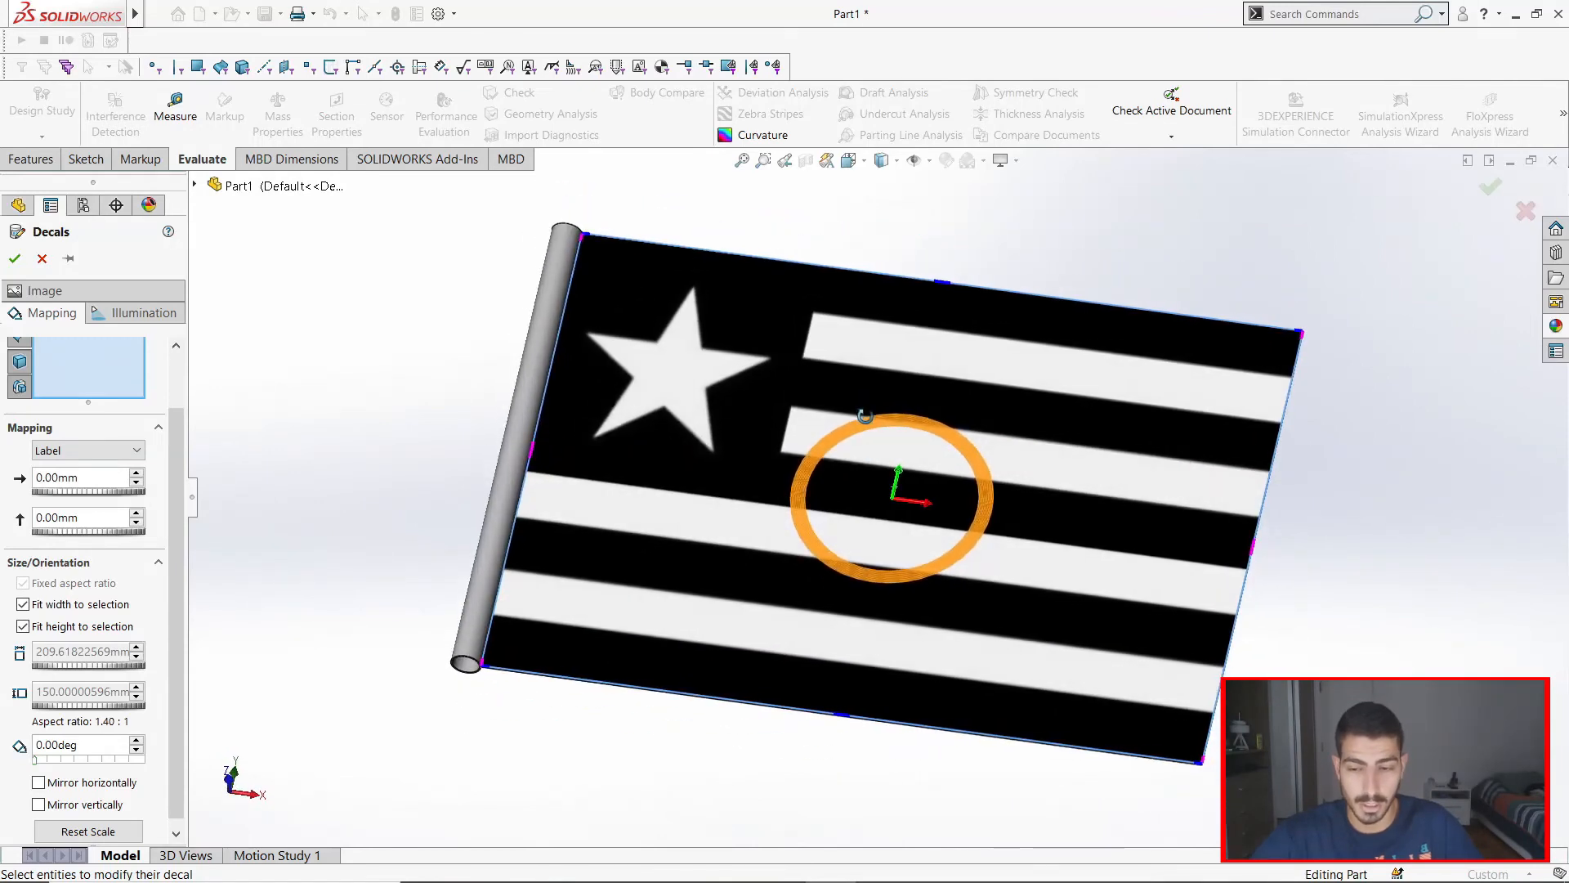
left_click(14, 260)
Step: Apply the white cotton appearance from the Cloth fabrics to the whole part and view the result
middle_click_drag(963, 578, 828, 490)
key("ctrl+2")
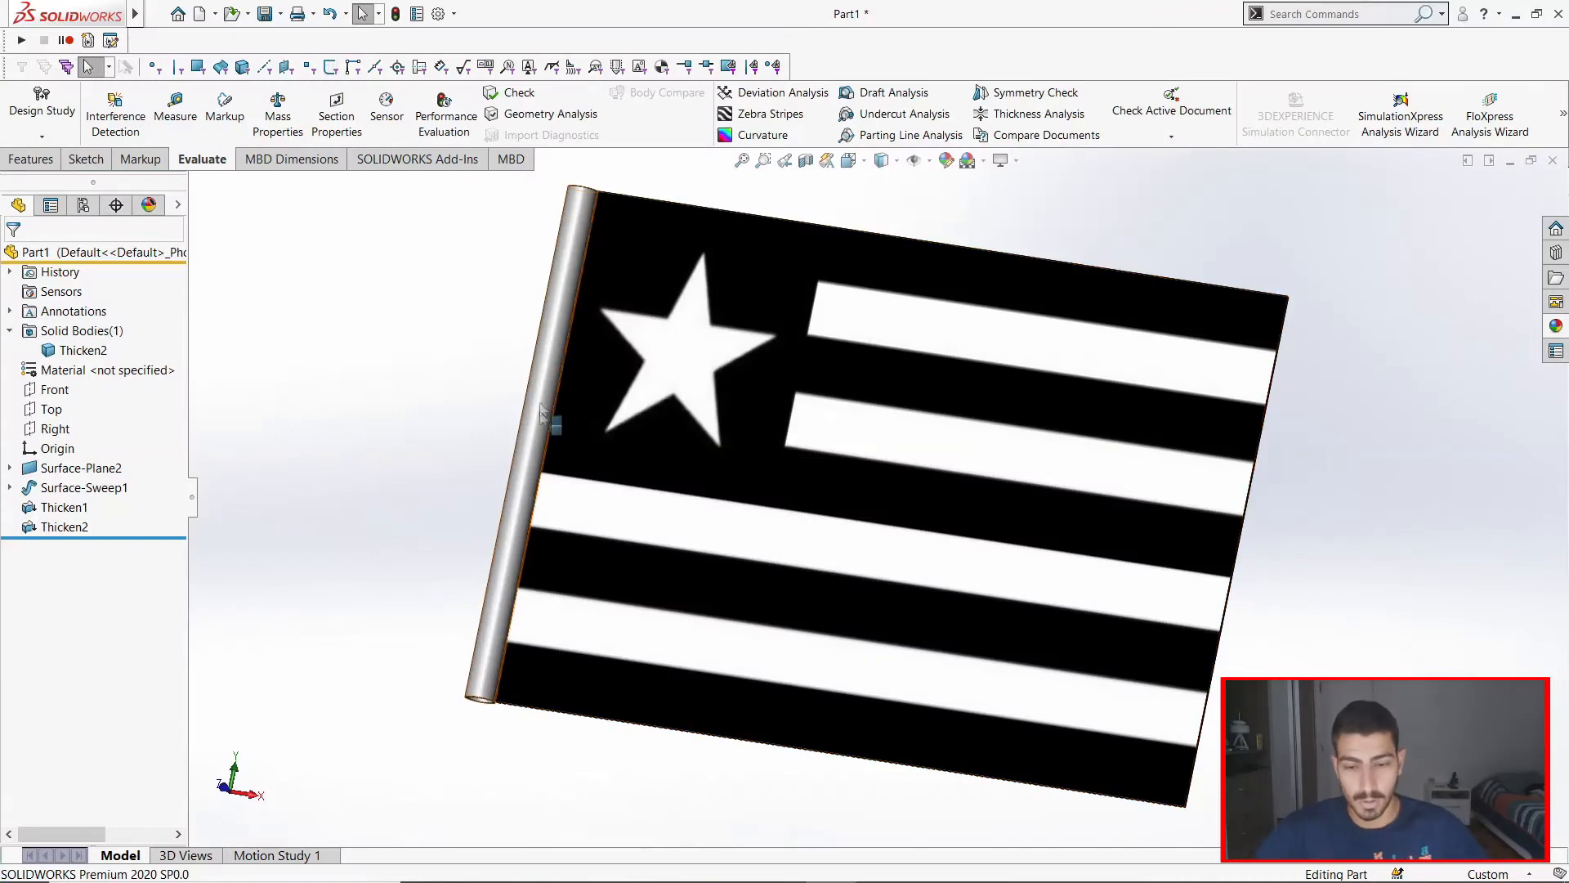
right_click(547, 406)
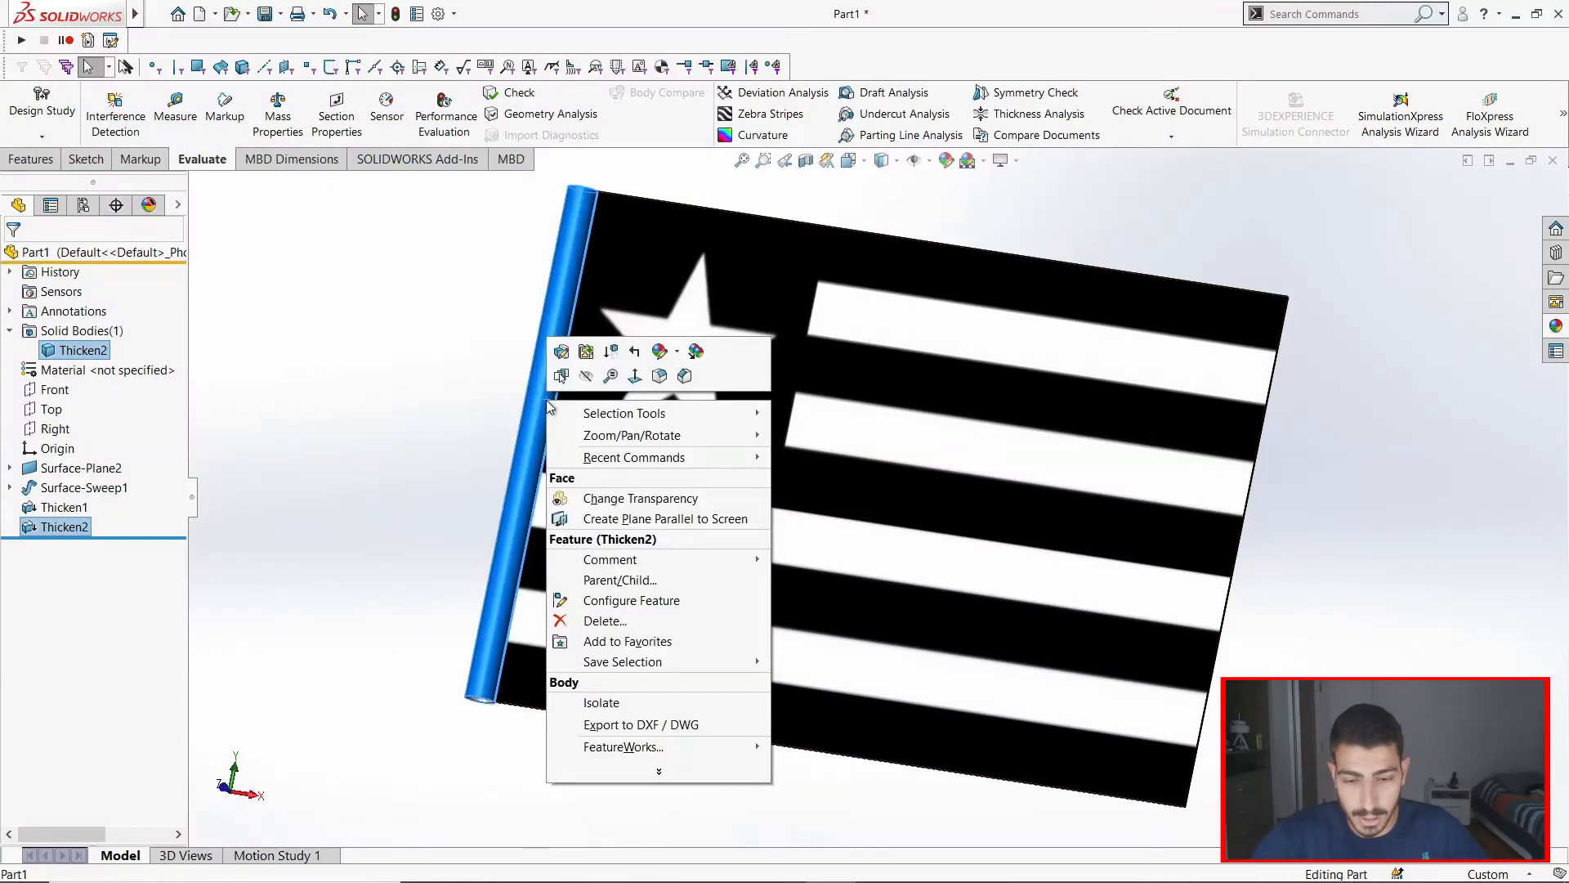
left_click(677, 352)
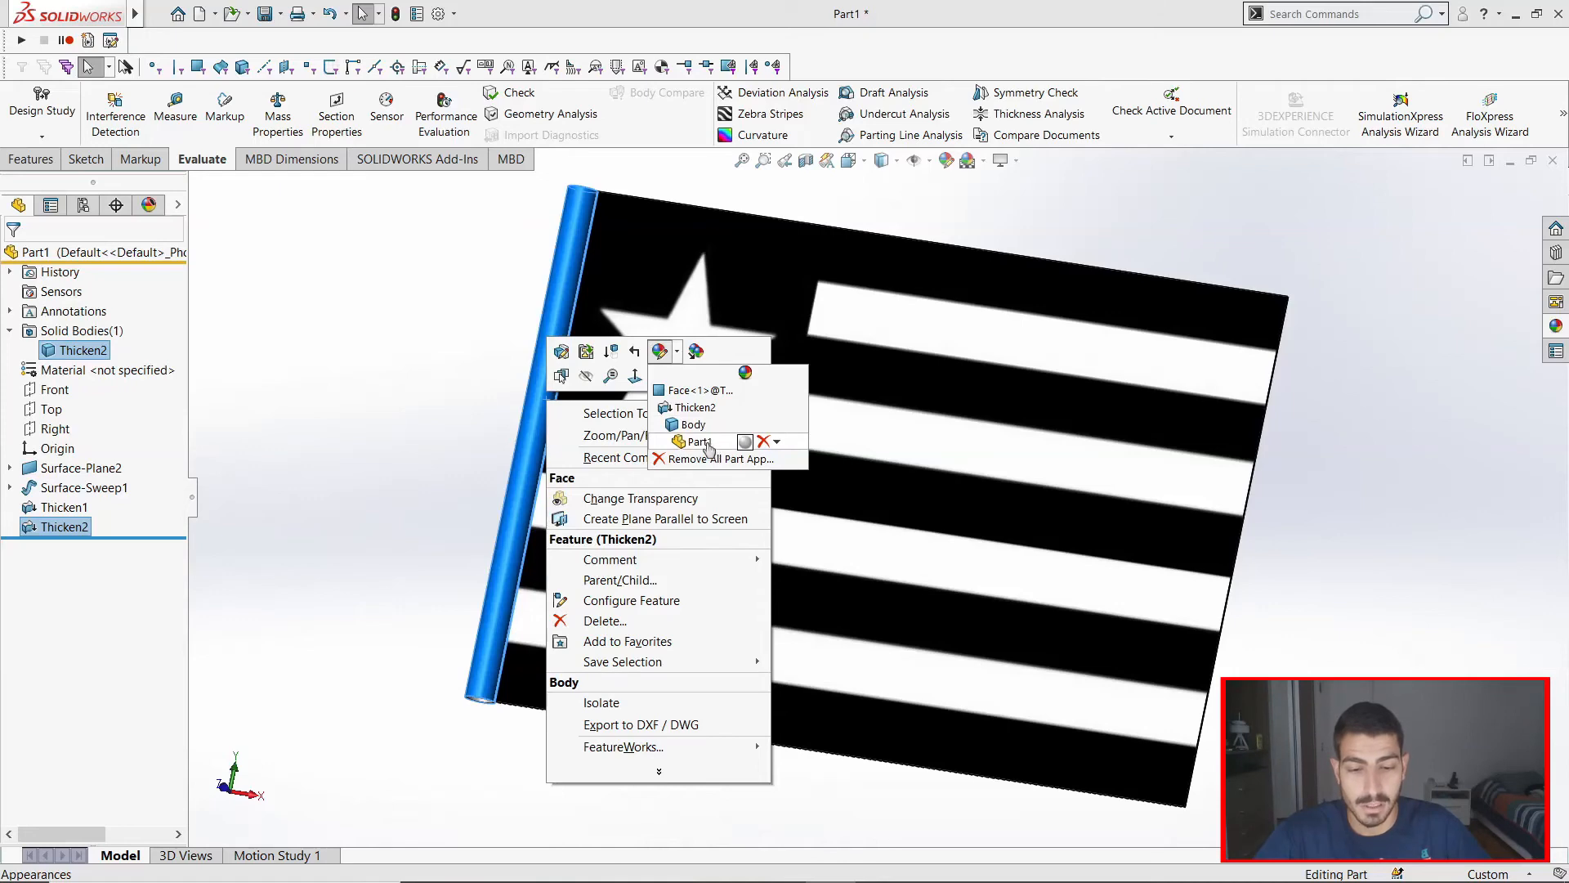
left_click(707, 442)
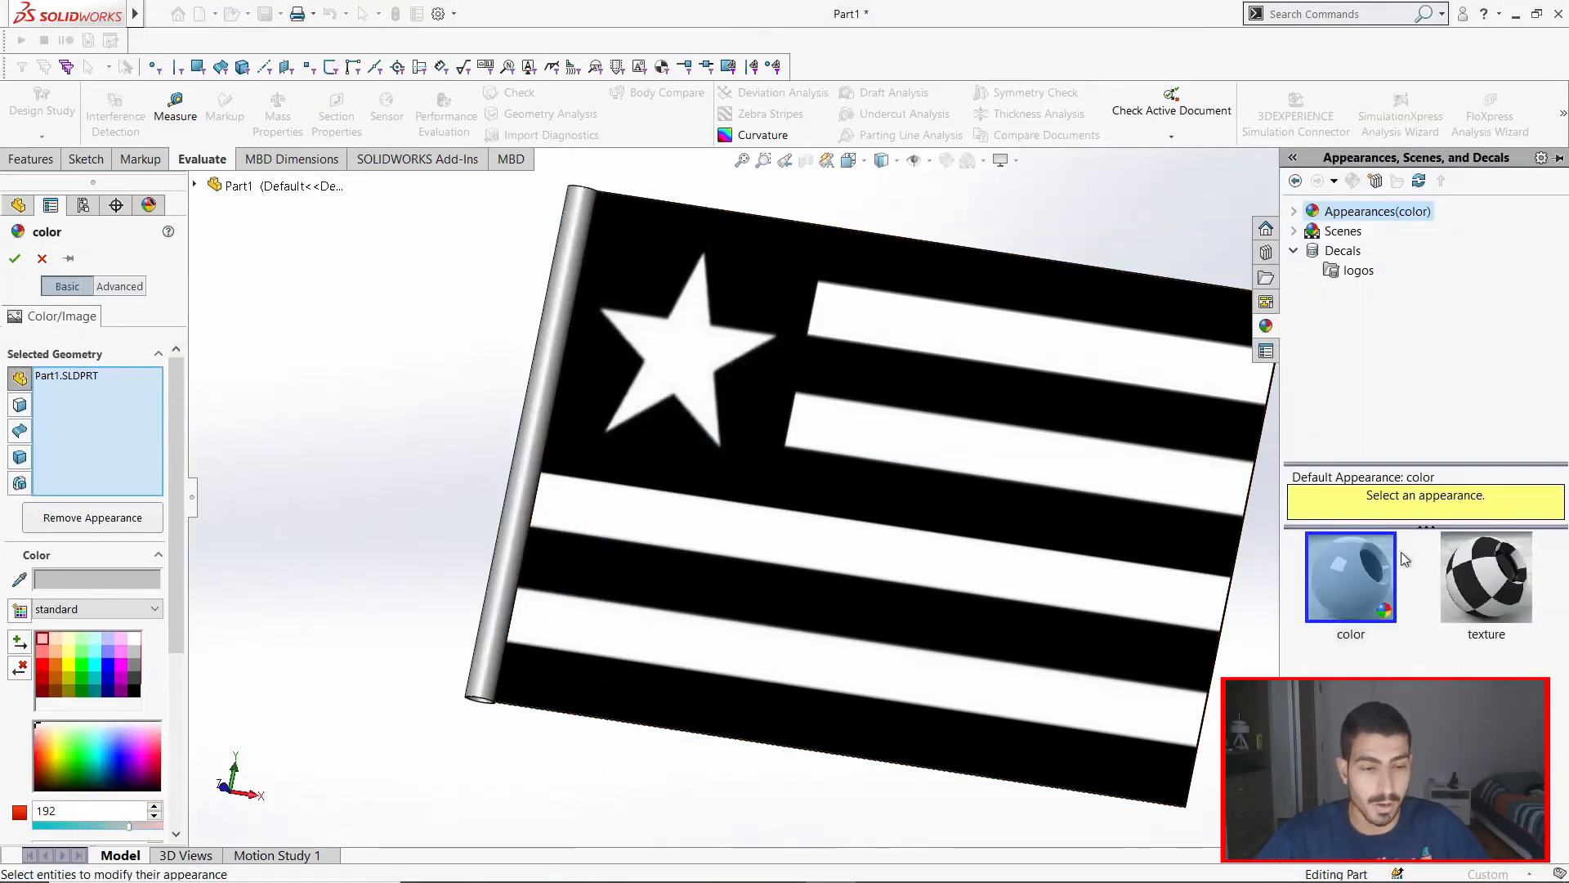
mouse_move(1363, 555)
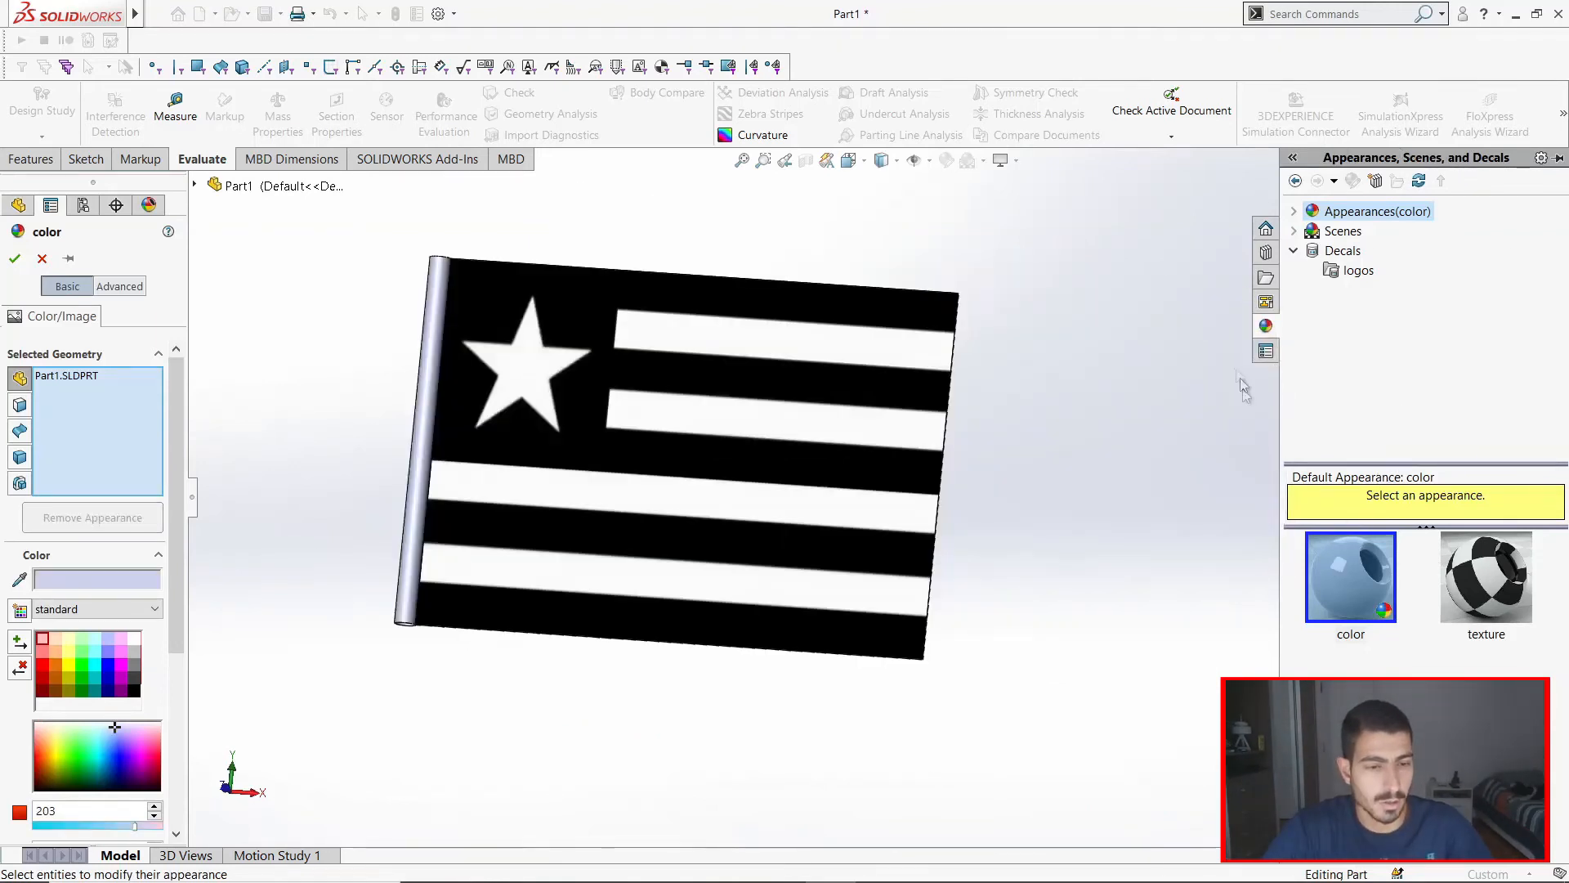
left_click(1294, 212)
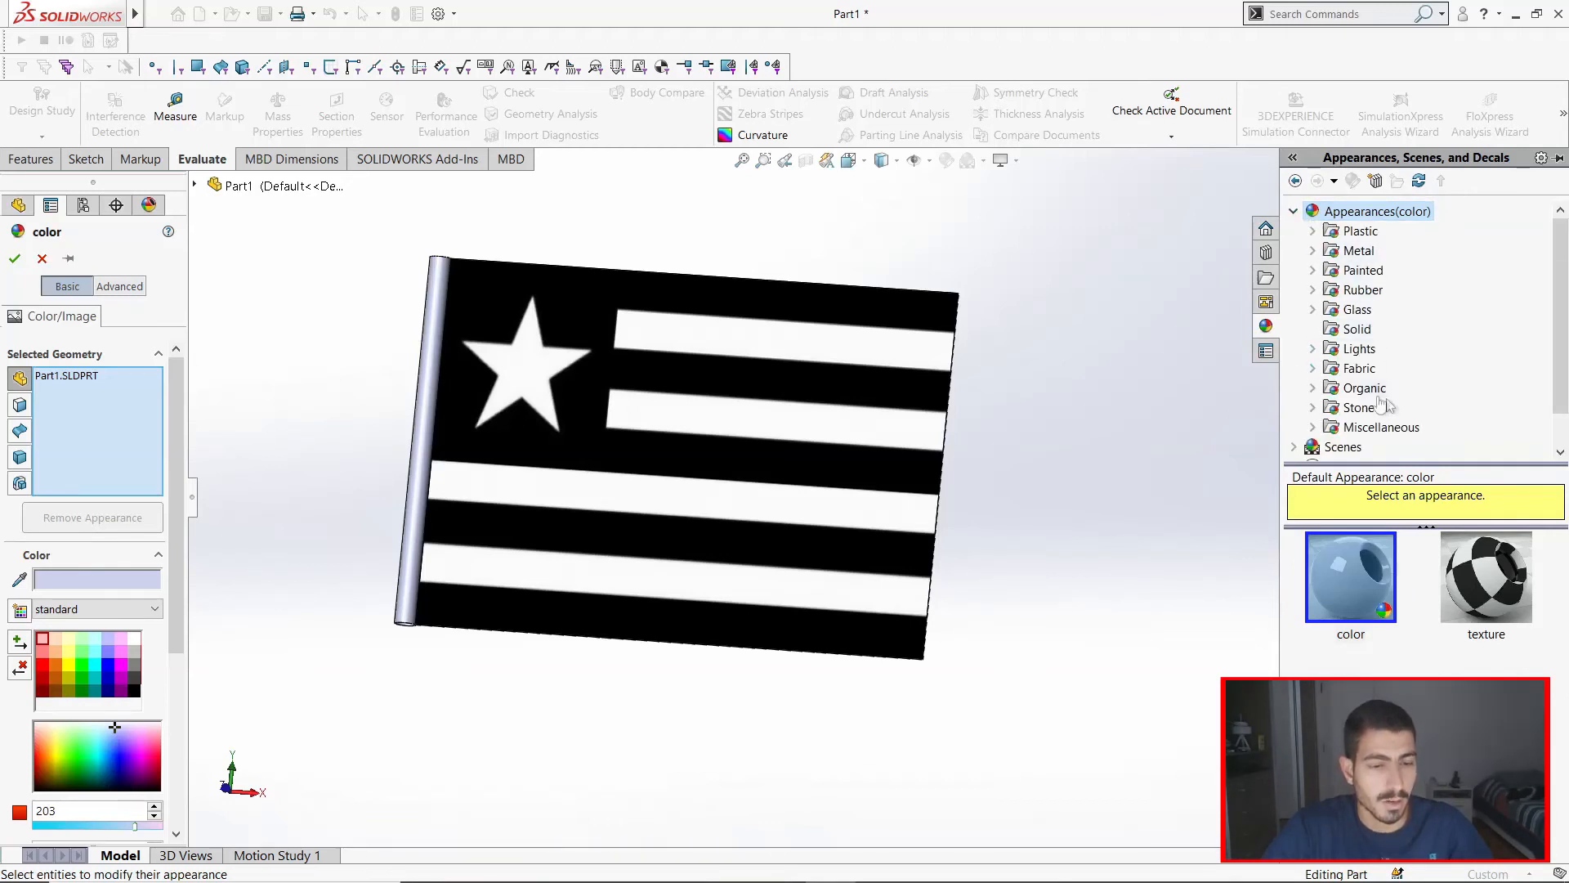
left_click(1313, 372)
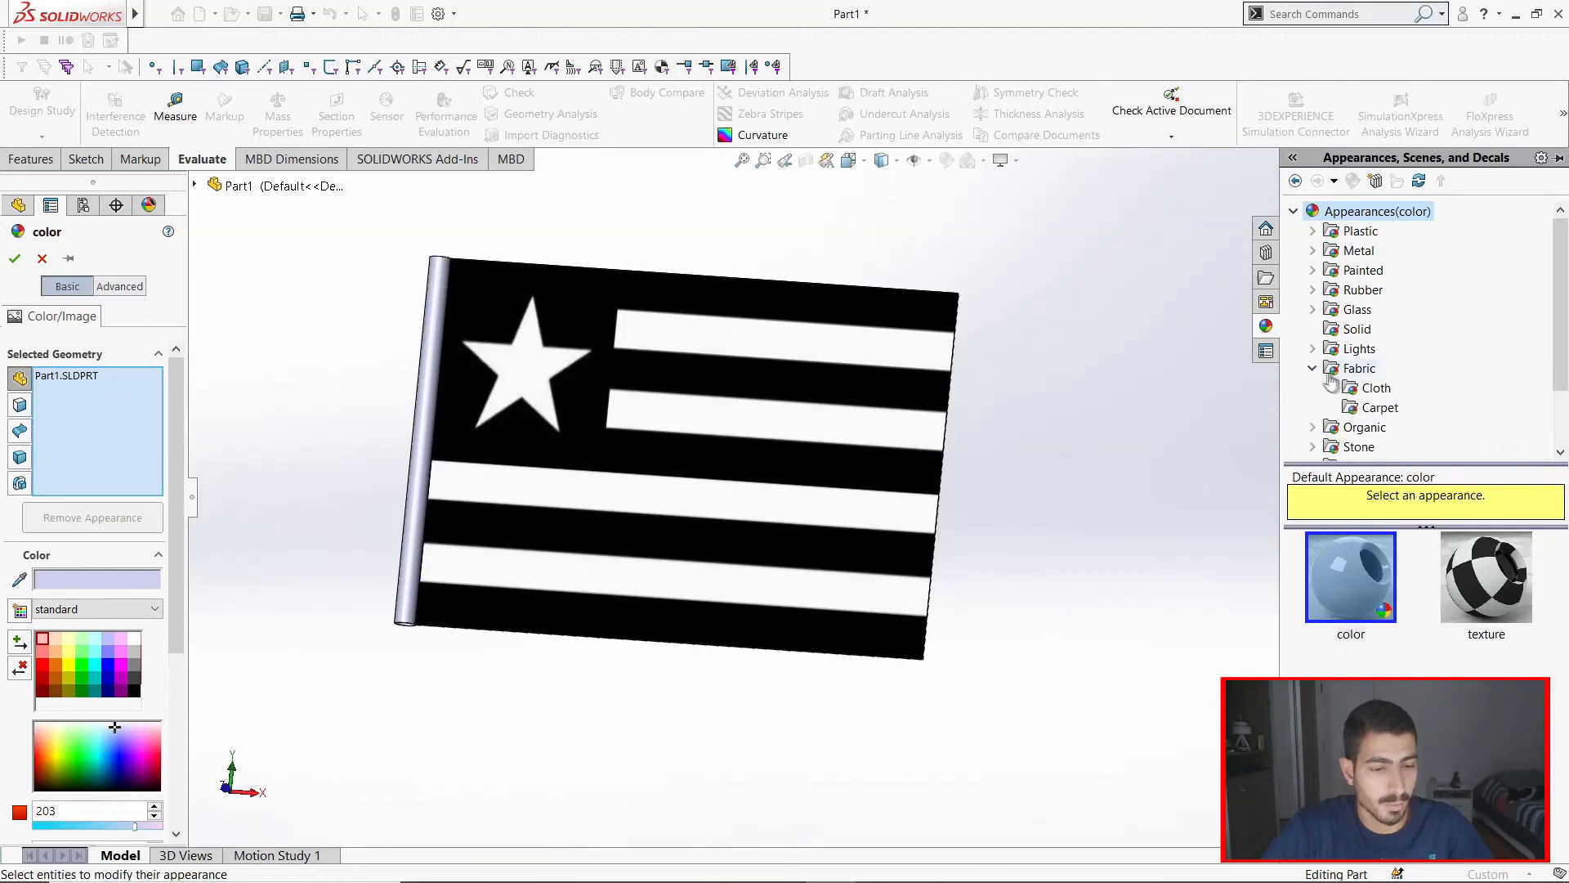
left_click(1375, 394)
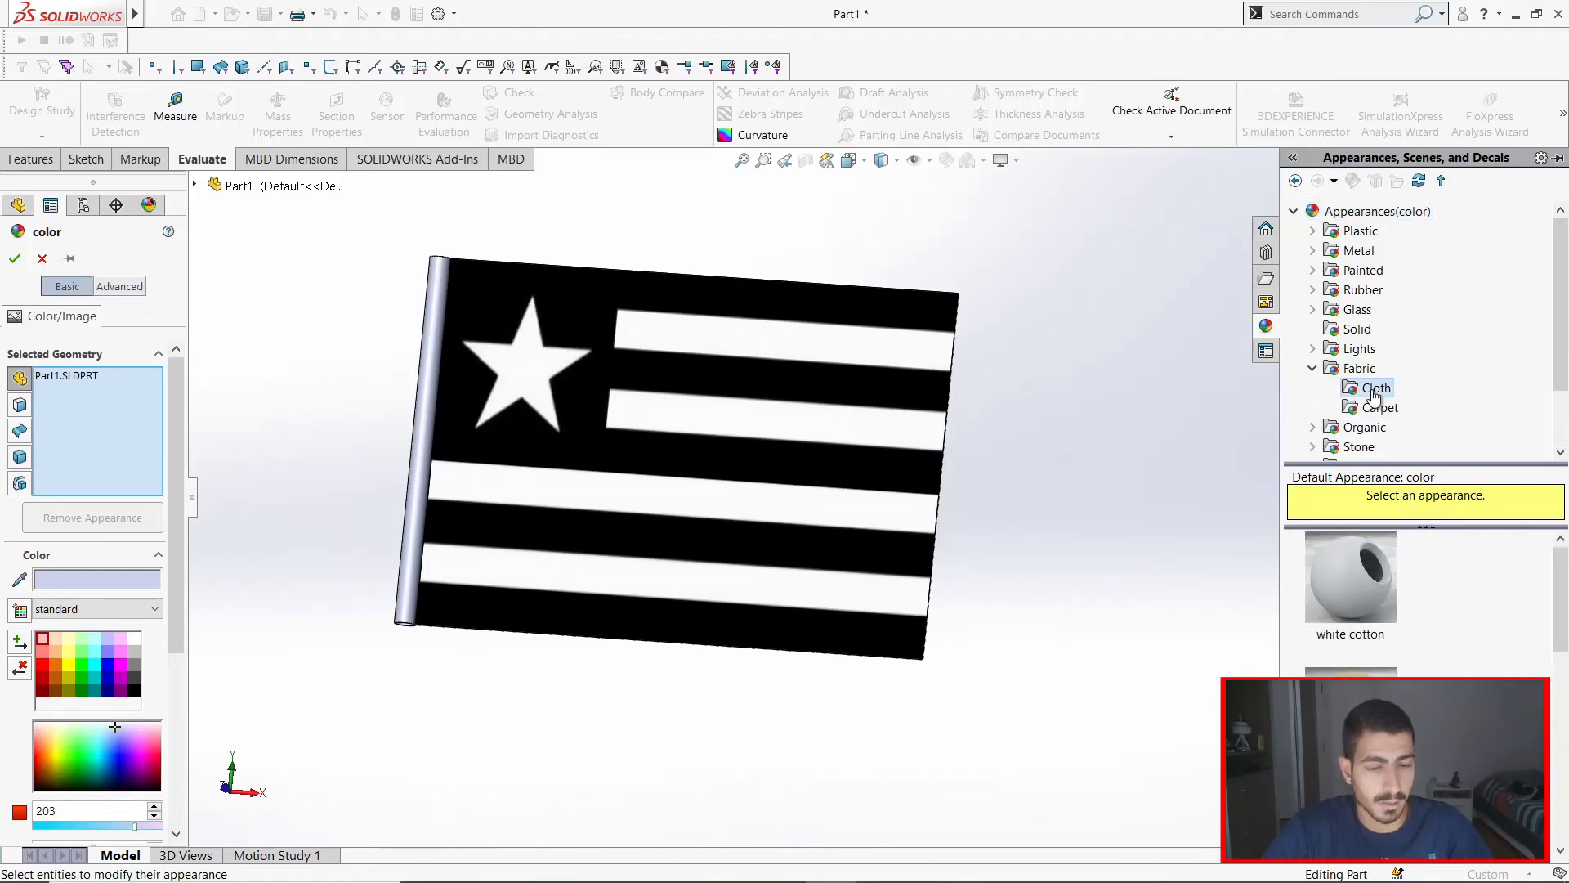
left_click(1372, 577)
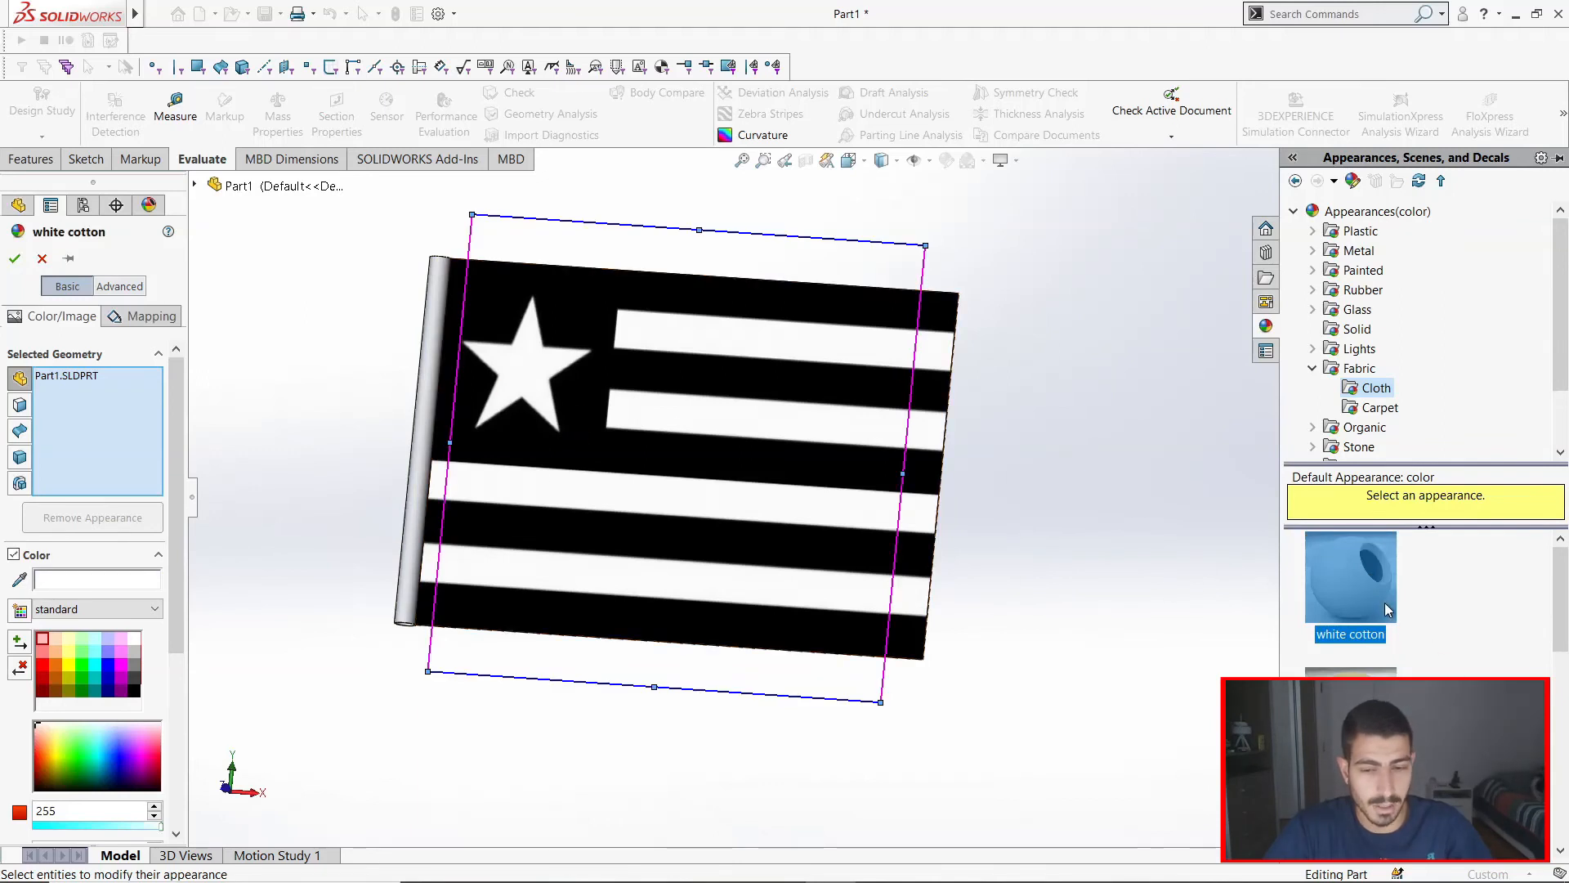
left_click(17, 264)
middle_click_drag(496, 419, 535, 395)
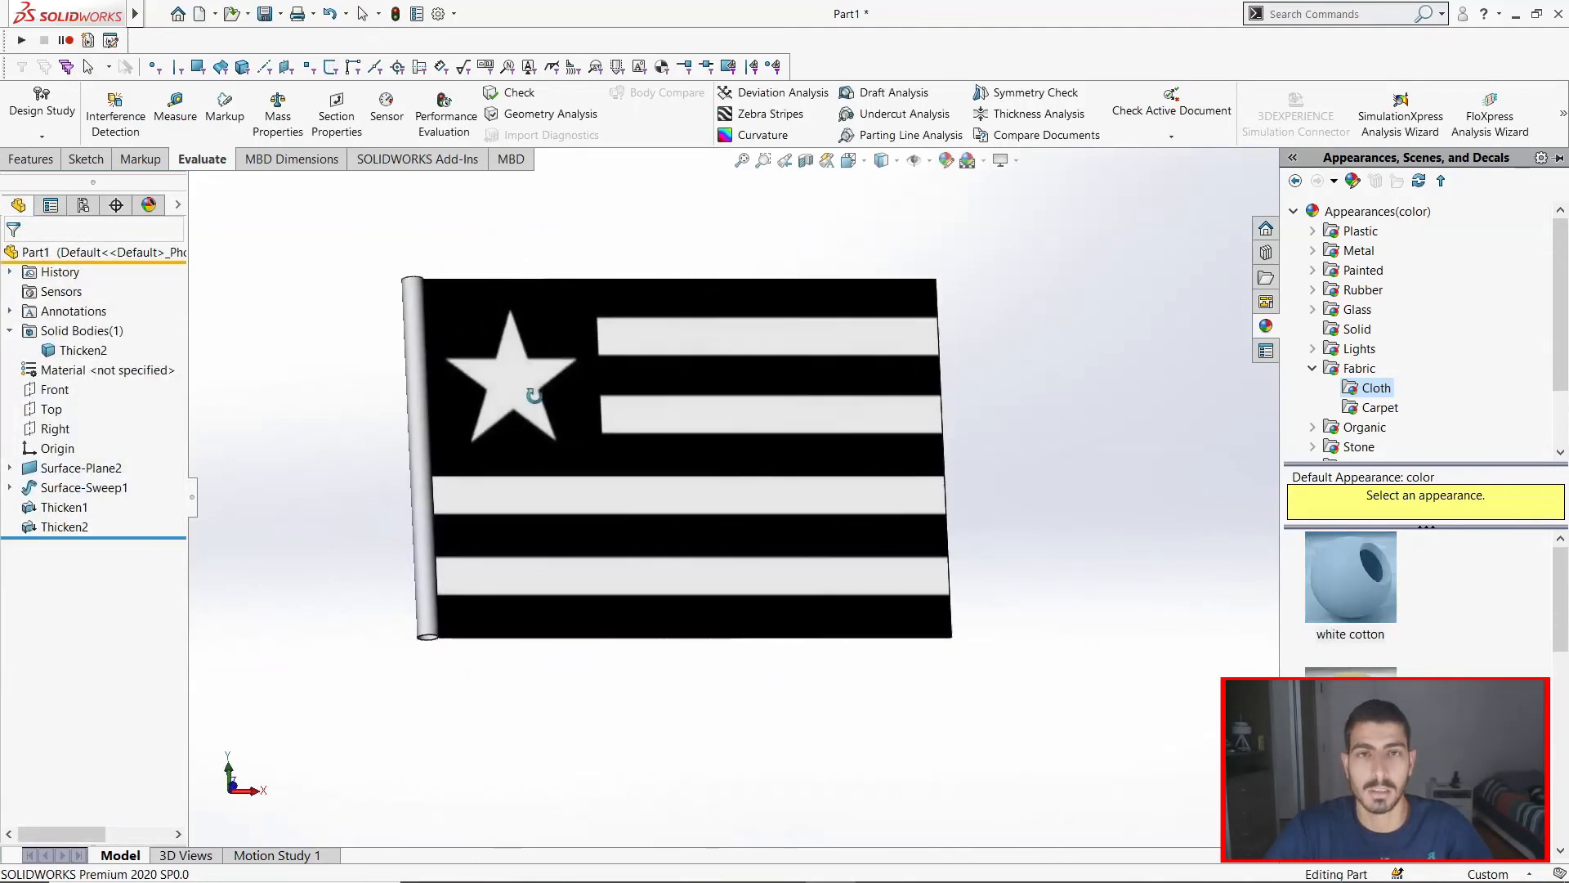